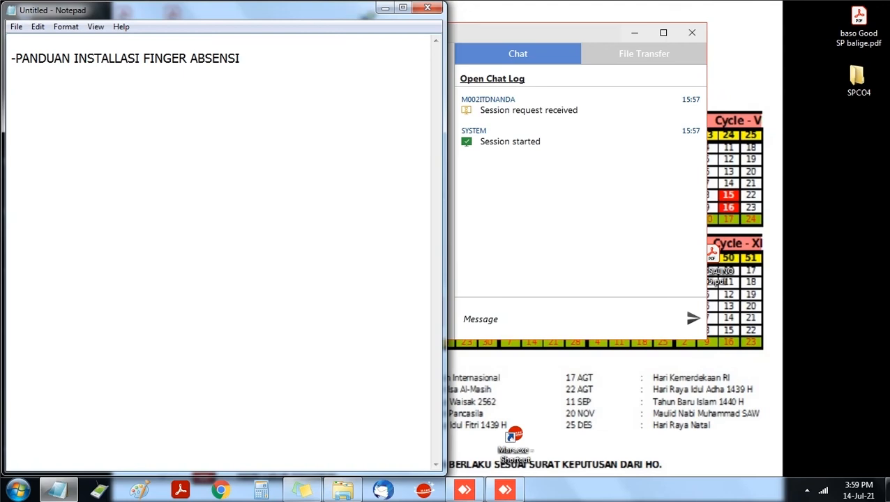
- Finish the guide title with 'PATCH SEND TO HO' and bring up the Data (D:) drive window
type("PATCH SEND TO")
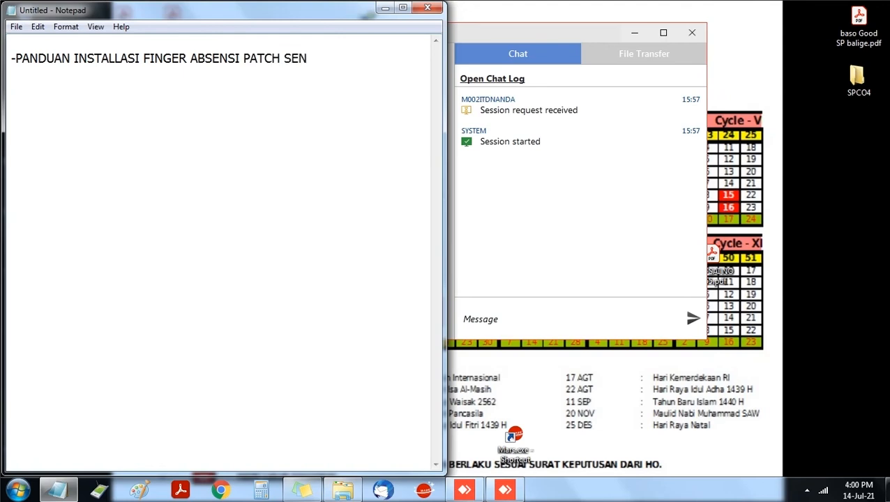
type(" HO")
key("Return")
key("BackSpace")
key("BackSpace")
key("BackSpace")
key("BackSpace")
key("BackSpace")
key("BackSpace")
key("BackSpace")
key("BackSpace")
key("BackSpace")
key("BackSpace")
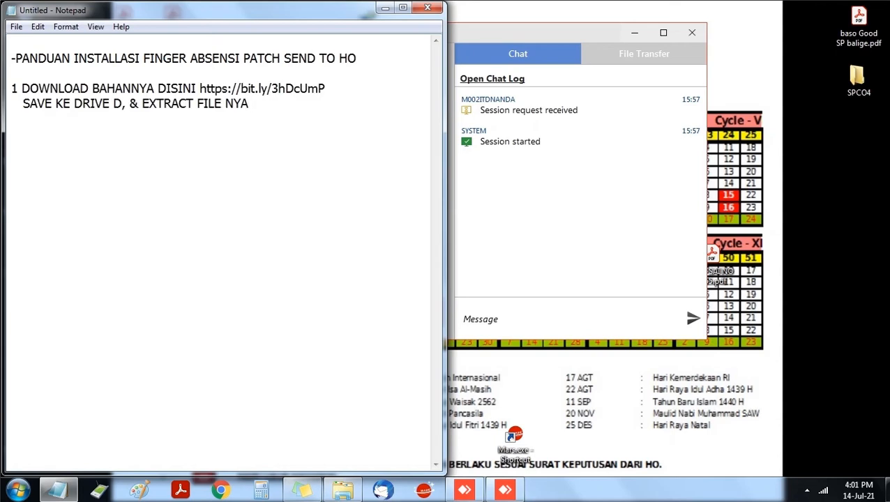
left_click(342, 490)
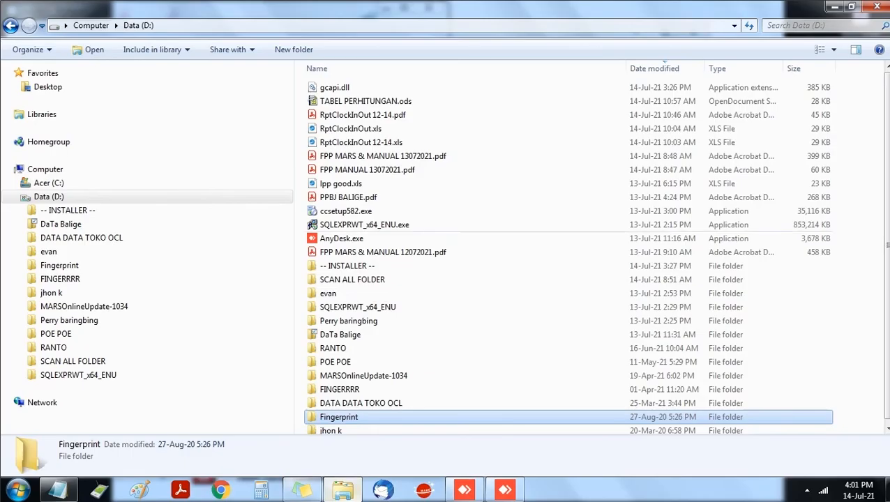
- Dock the Data (D:) window on the right half, delete the stray Desktop shortcut, and widen the file list
left_click_drag(394, 6, 889, 84)
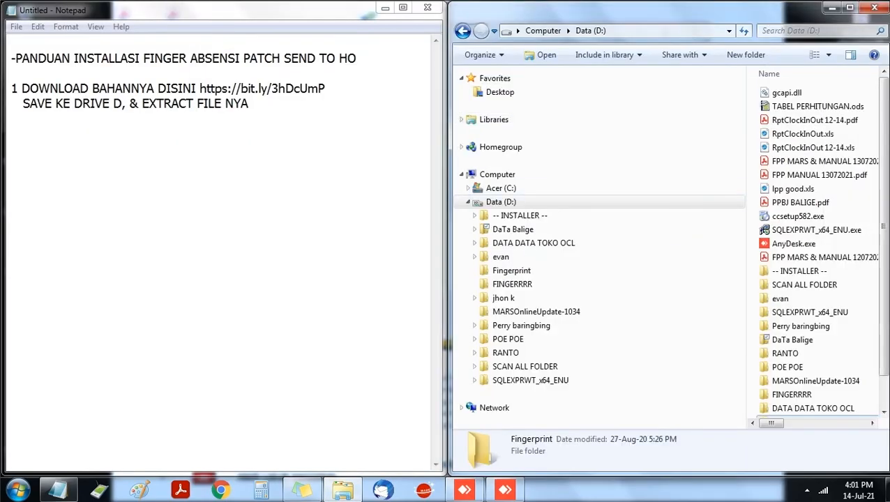
left_click_drag(741, 93, 782, 77)
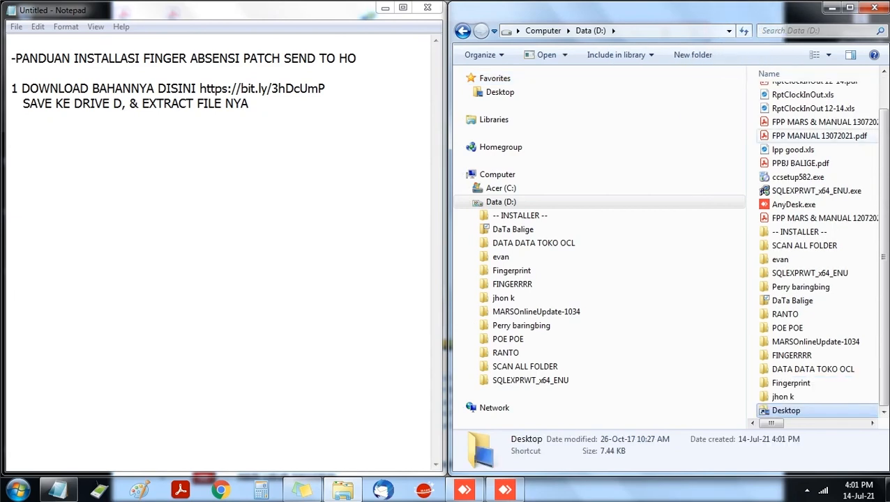
key("Delete")
key("Return")
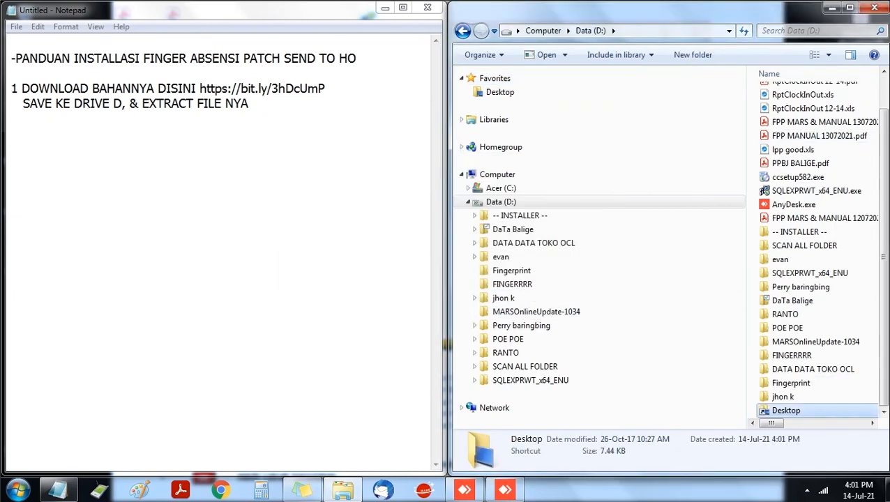
left_click_drag(745, 268, 593, 270)
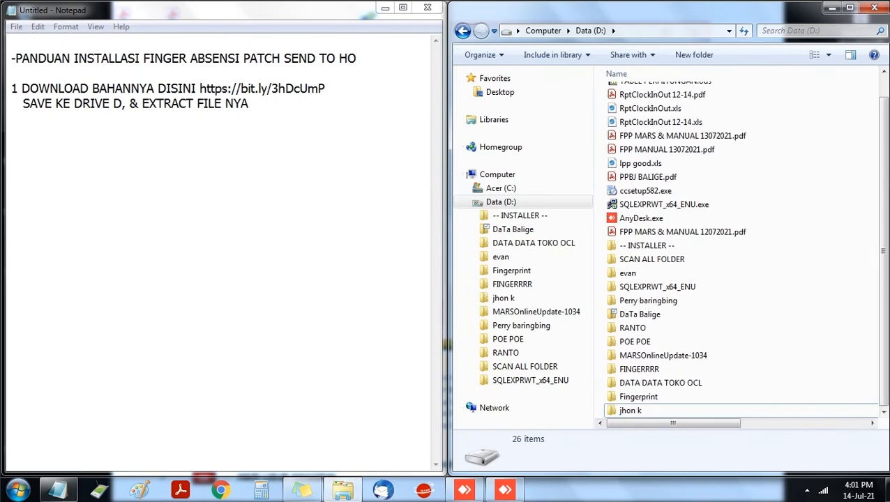
left_click(250, 104)
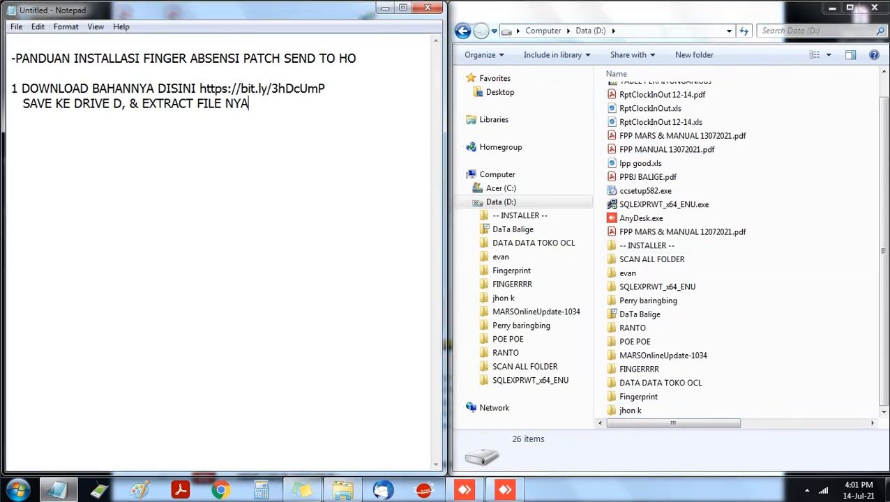
- Add the note that a "FINGERPRINT" folder usually exists on LOCAL DISK D
type("2")
key("BackSpace")
key("BackSpace")
type("~BIASANYA SECARA DEFAULT SUDAH AKAN TERBENTUK FOLDER \"FINGER")
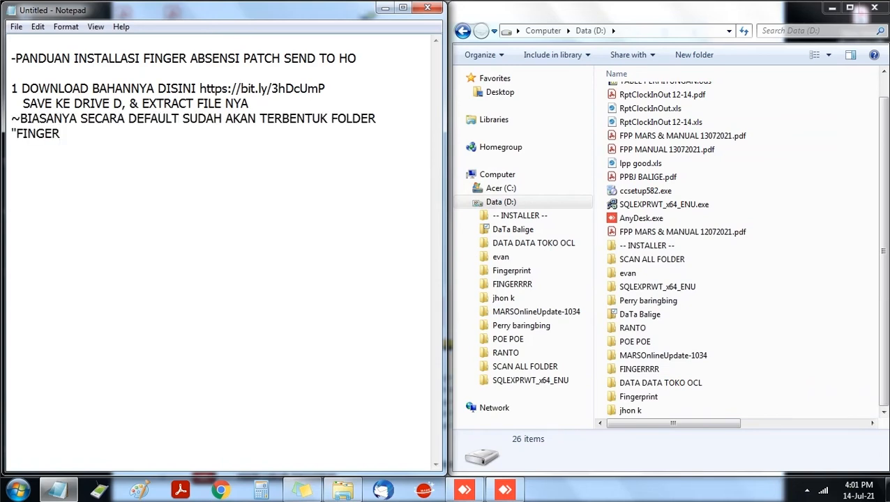
type("PRINT\" DI L")
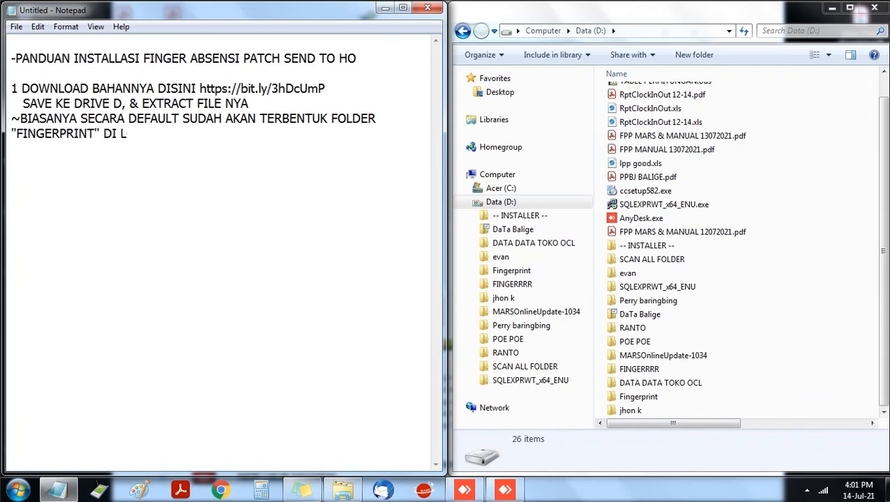
type("OCAL DISK d")
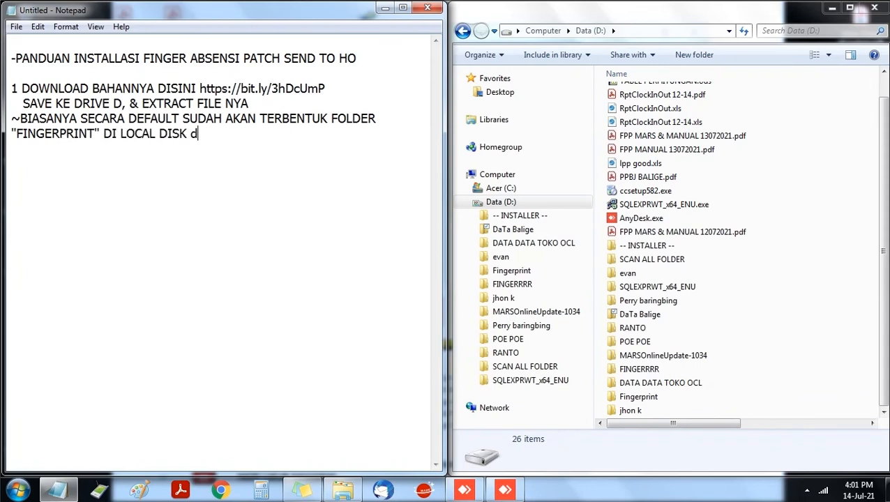
key("BackSpace")
type("D")
- Add the note '~SEKARANG PINDAHKAN SELURUH ISI DARI BAHAN YANG TADI DI DOWNLOAD KE FOLDER "FINGERPRINT"'
key("Return")
type("~SEKARANG")
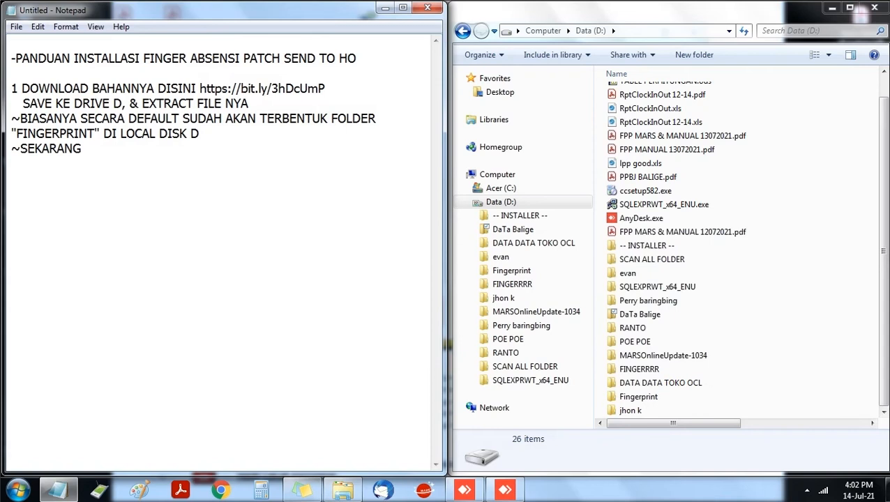
type(" PINDAHKAN SE")
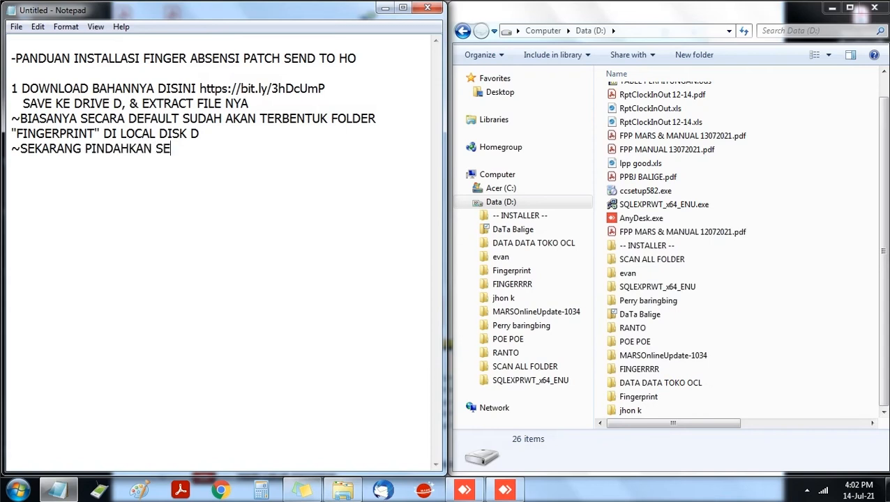
type("LURUH ISI ")
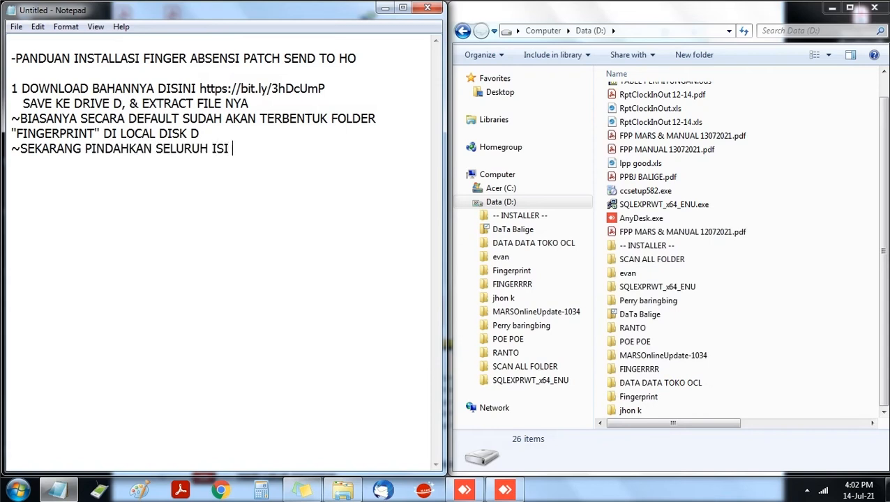
type("DARI BAHA")
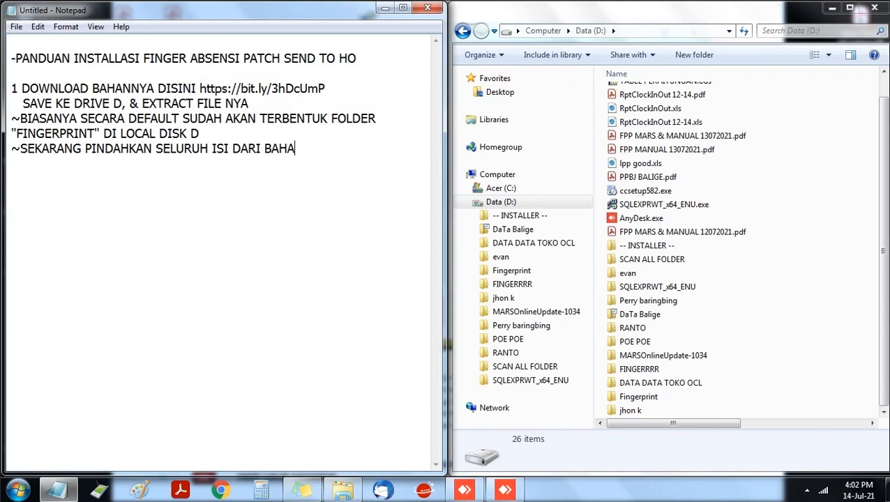
type("N YANG TADI")
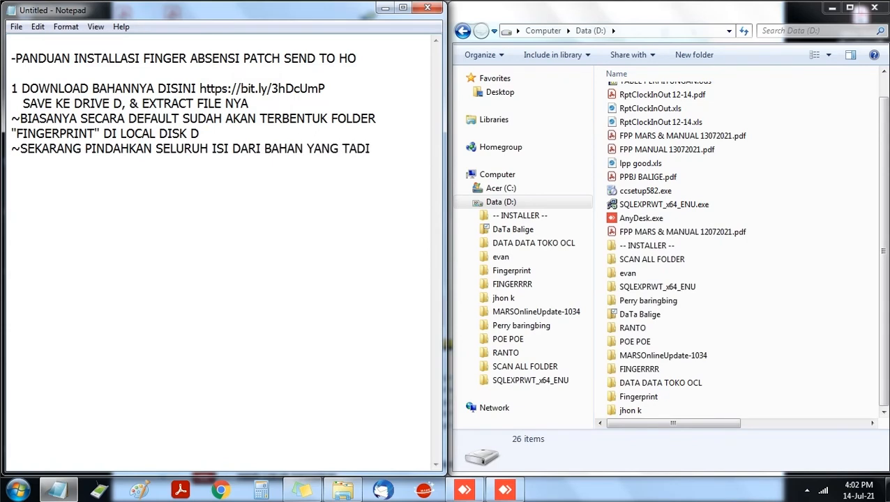
key("Return")
type("DI DOWNLOAD KE ")
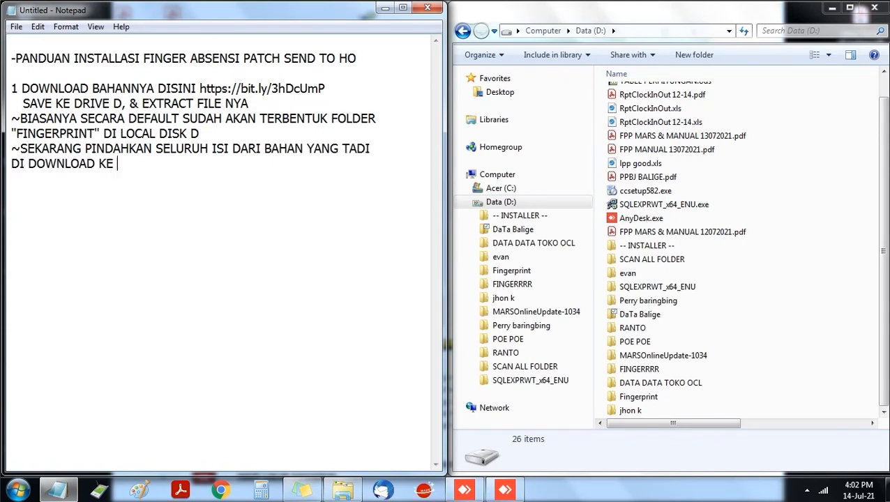
type("FOLDER ")
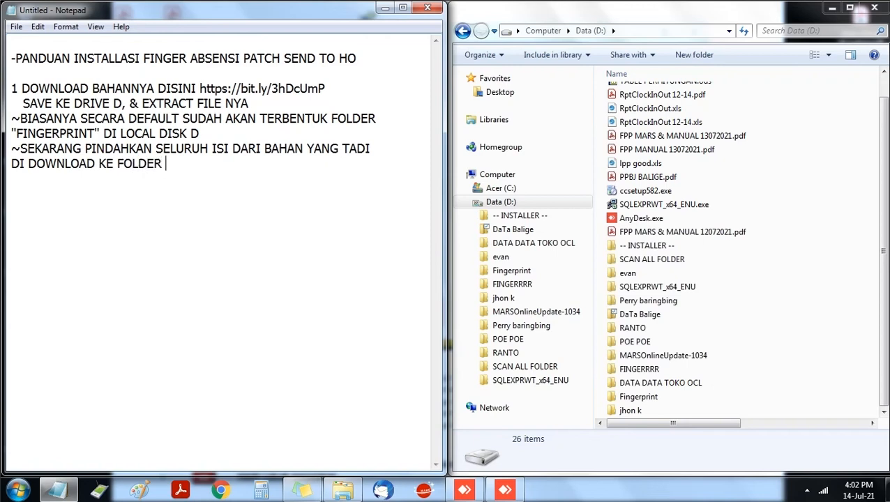
type("\"FINGER")
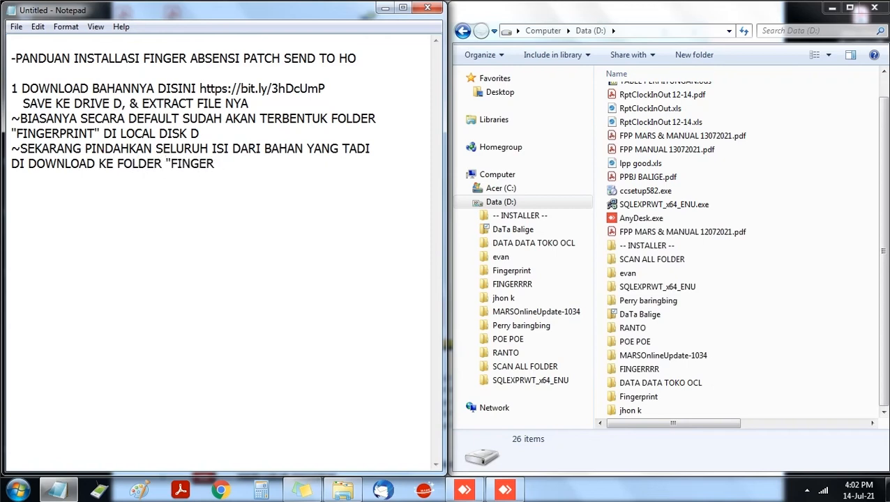
type("PRINT\"")
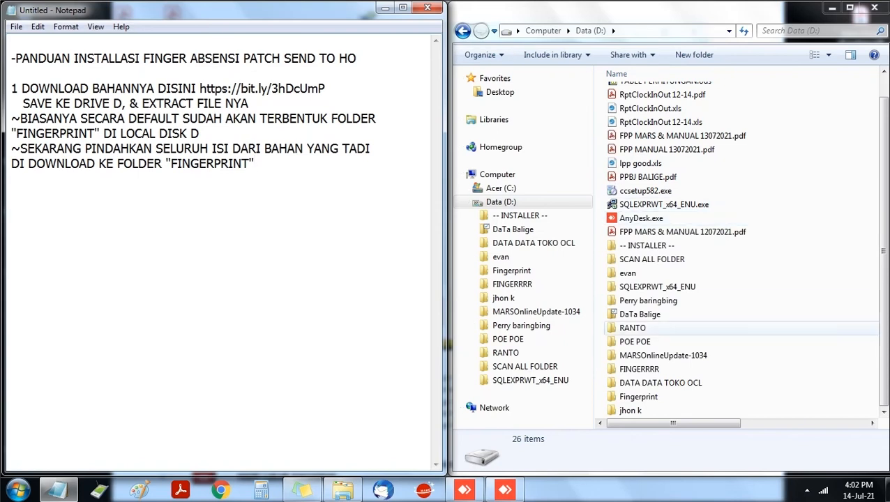
- Copy all 65 items from the -- INSTALLER -- folder into D's empty Fingerprint folder
double_click(647, 246)
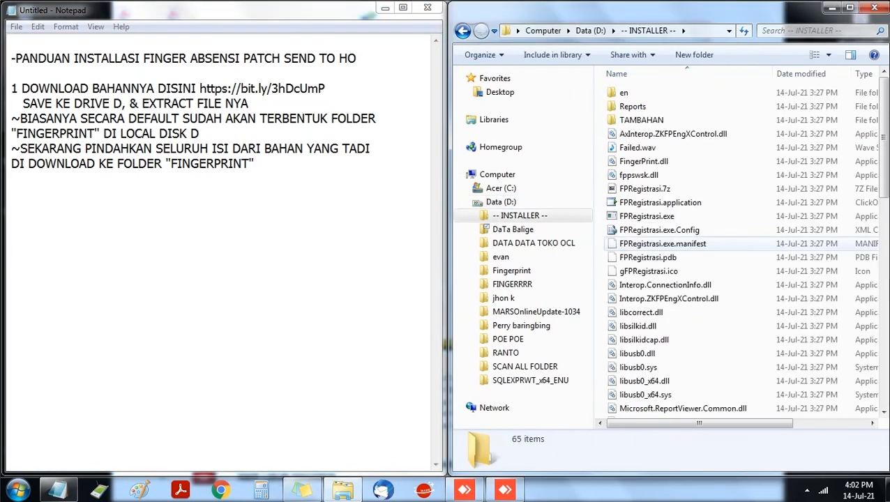
key("ctrl+a")
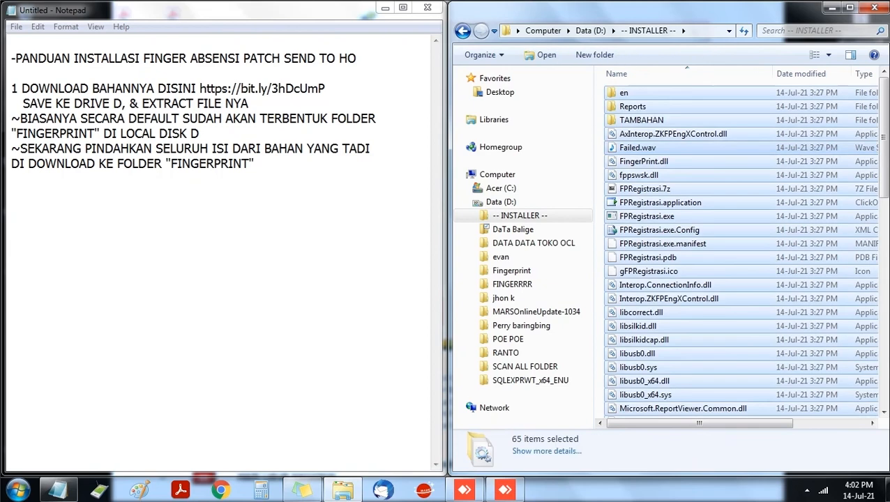
right_click(616, 149)
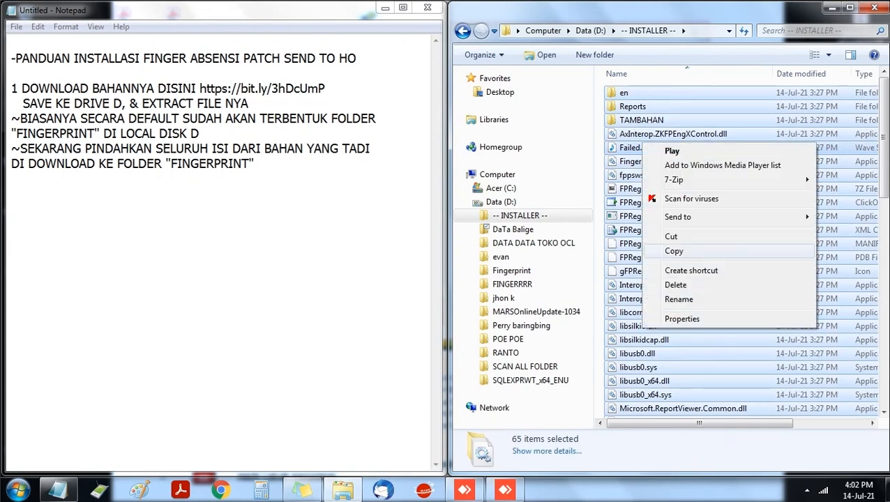
left_click(669, 249)
key("BackSpace")
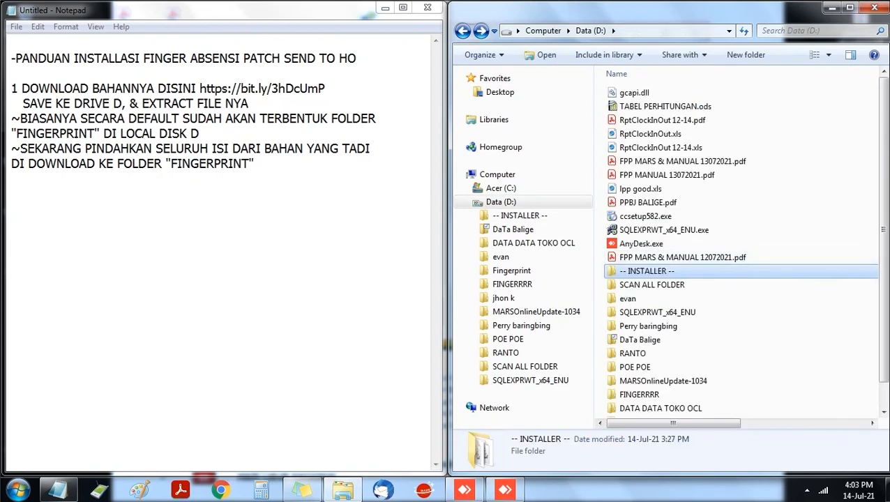
left_click(651, 326)
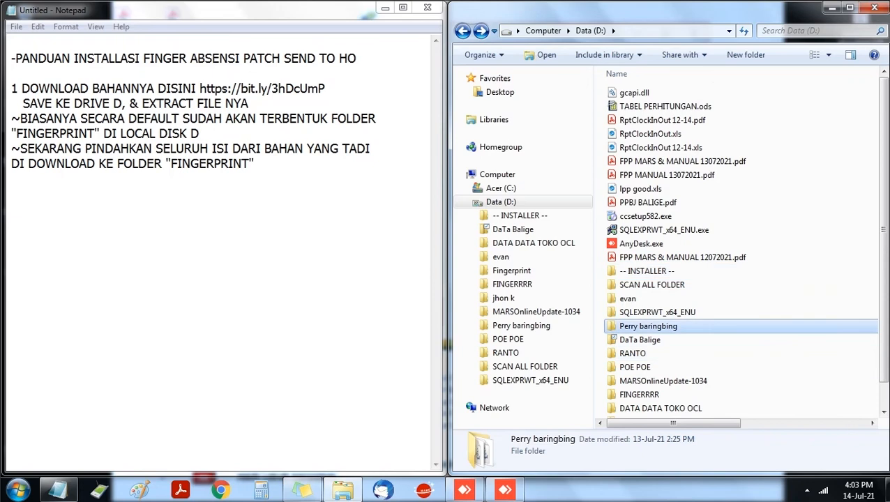
scroll(651, 326, "down", 2)
double_click(639, 397)
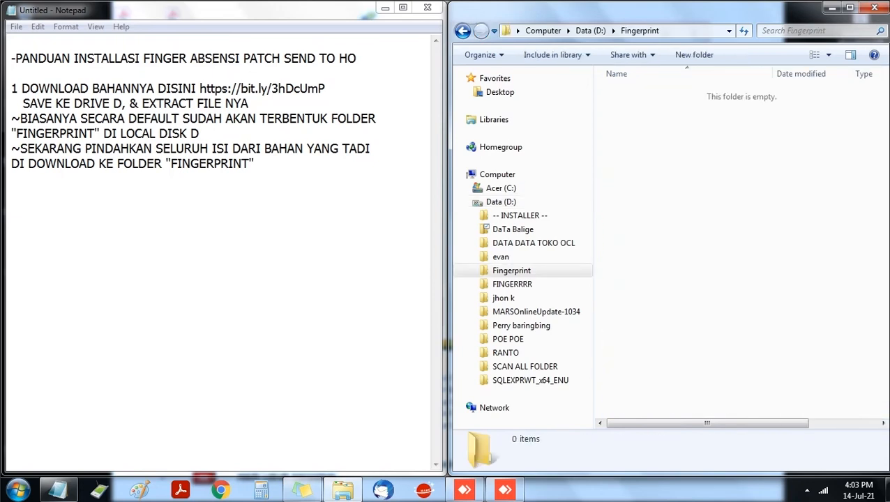
key("ctrl+v")
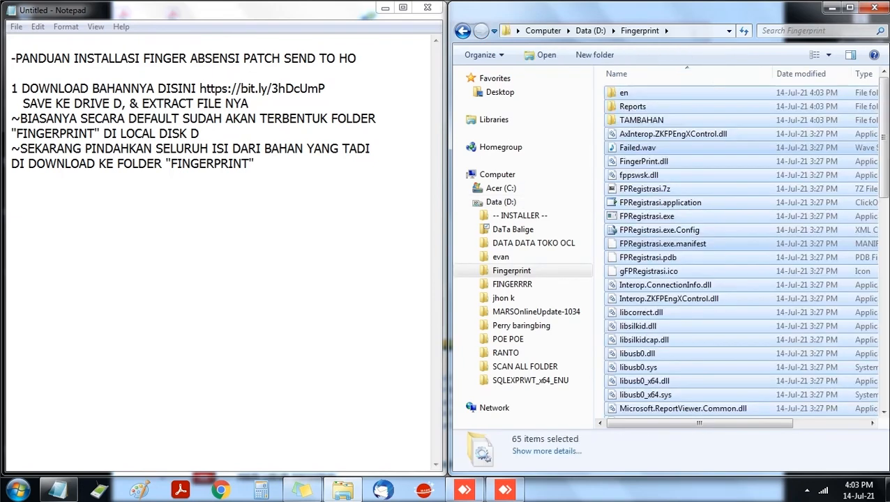
- Add step 3 to the guide, ending with 'STUDIO (IKUTI STEP NYA)'
key("alt+Tab")
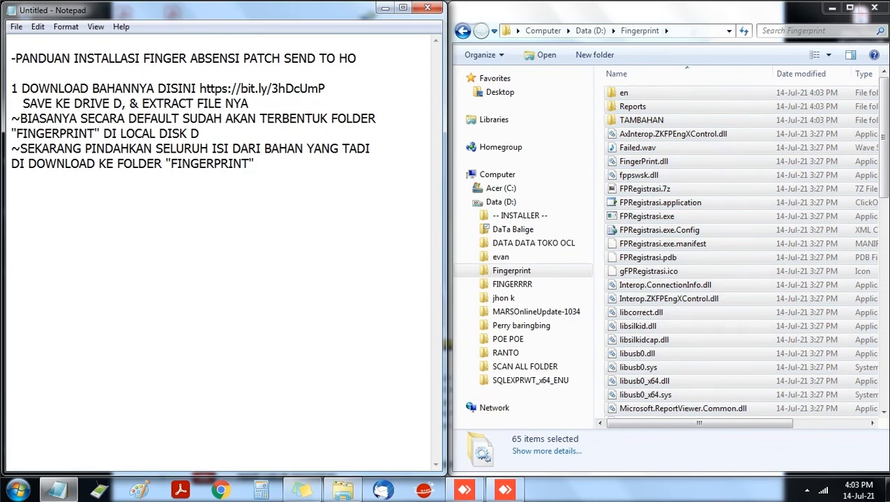
key("Return")
key("Return")
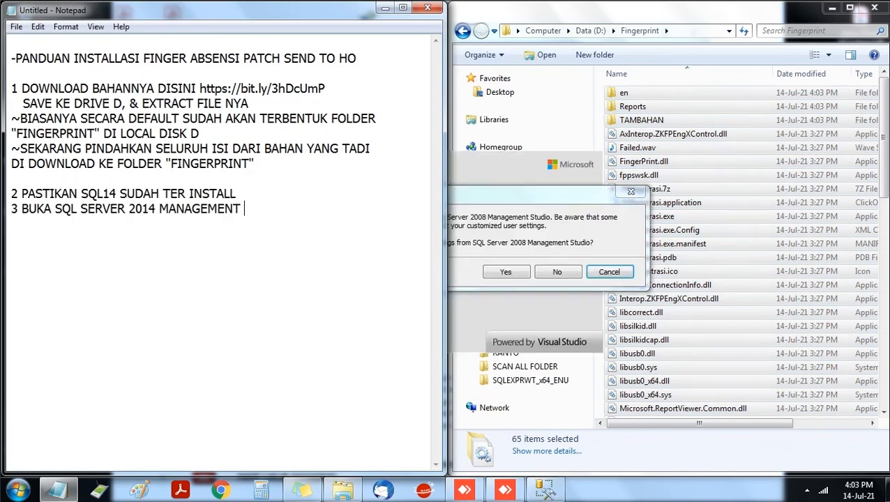
type("STUDIO (")
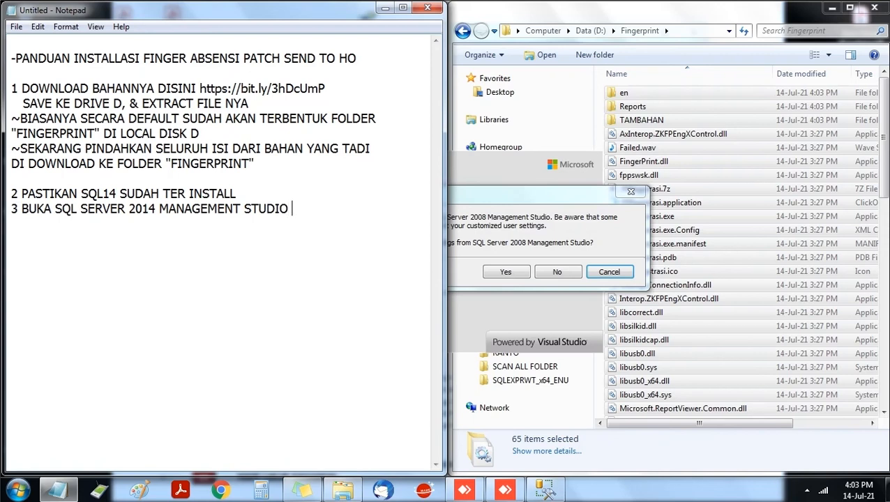
type("IKUTI STEP NYA)")
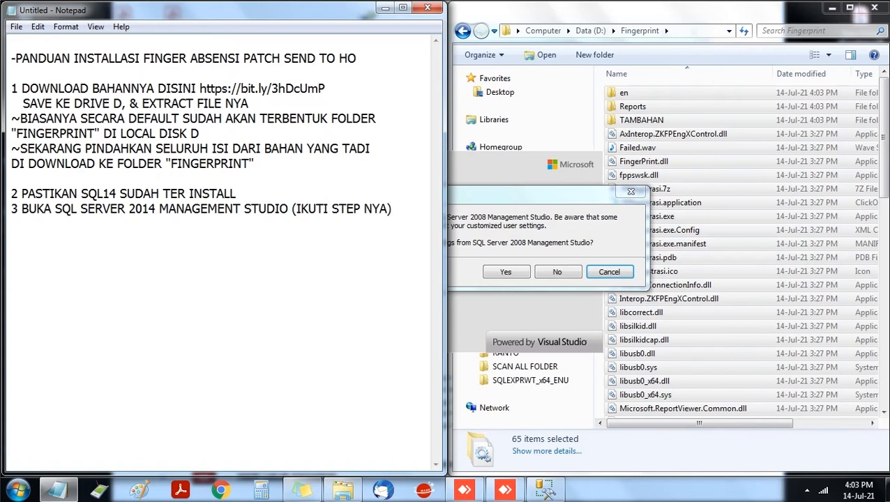
- Dismiss the settings prompt and expand Microsoft SQL Server 2014 under Start's All Programs
key("Return")
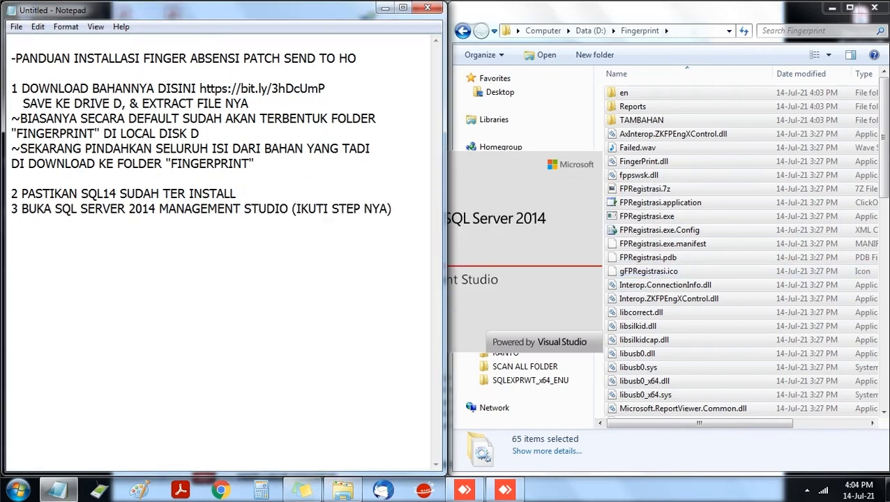
left_click(17, 491)
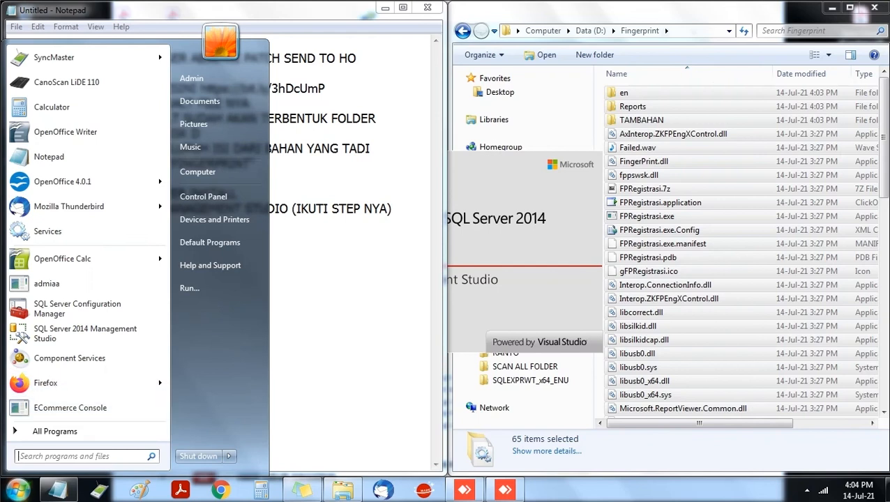
left_click(54, 431)
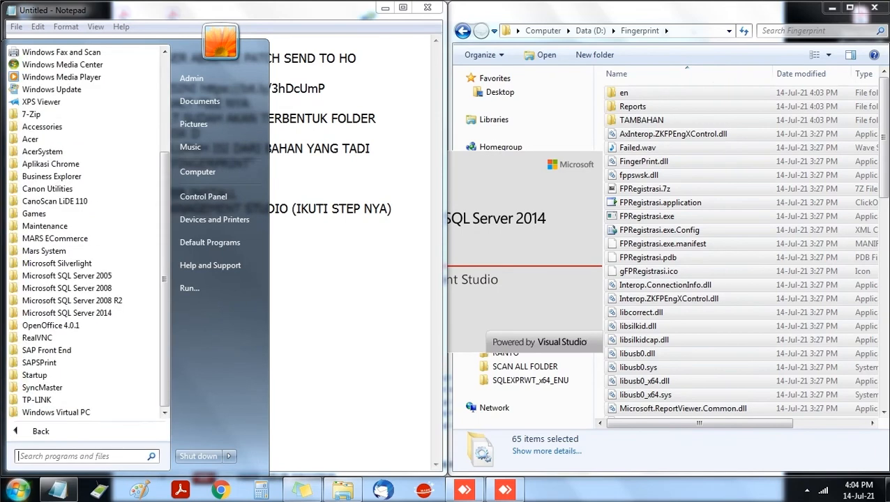
left_click(66, 312)
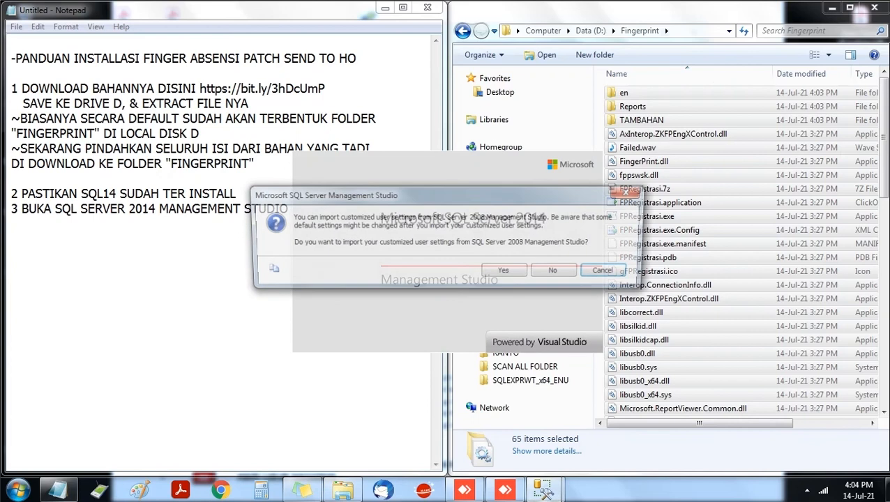
- Decline the 2008 settings import, add registered servers, and connect with the server name changed from EXPRESS12 to SQL14
left_click(557, 271)
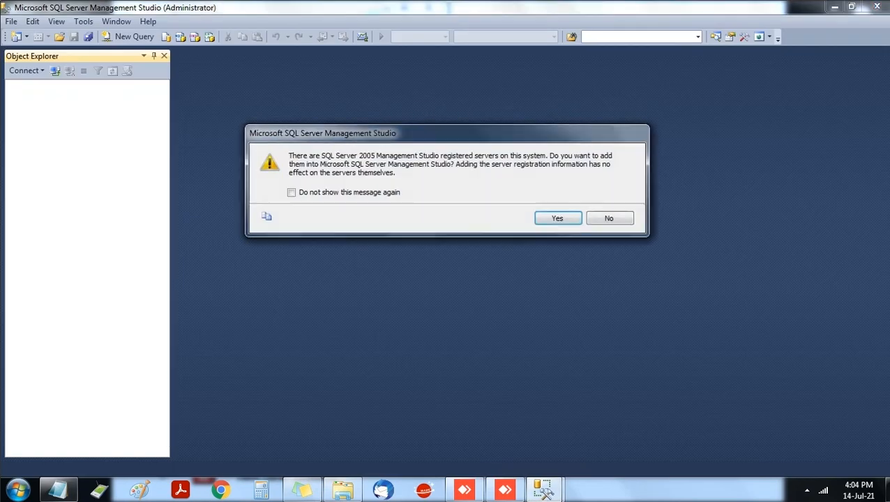
left_click(557, 218)
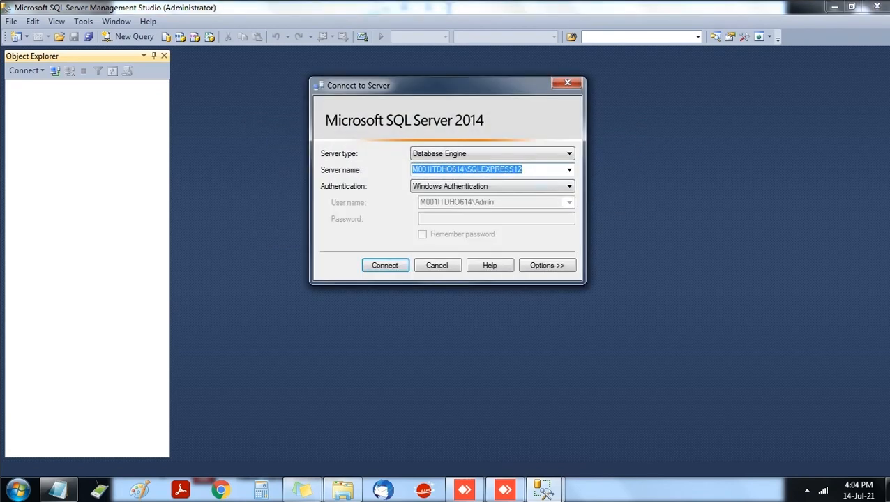
left_click(491, 169)
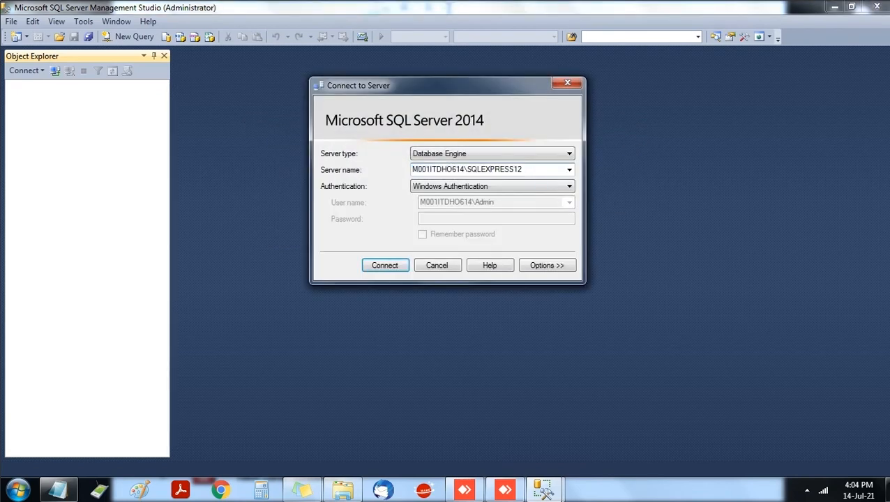
left_click_drag(480, 169, 523, 169)
key("BackSpace")
type("14")
key("Return")
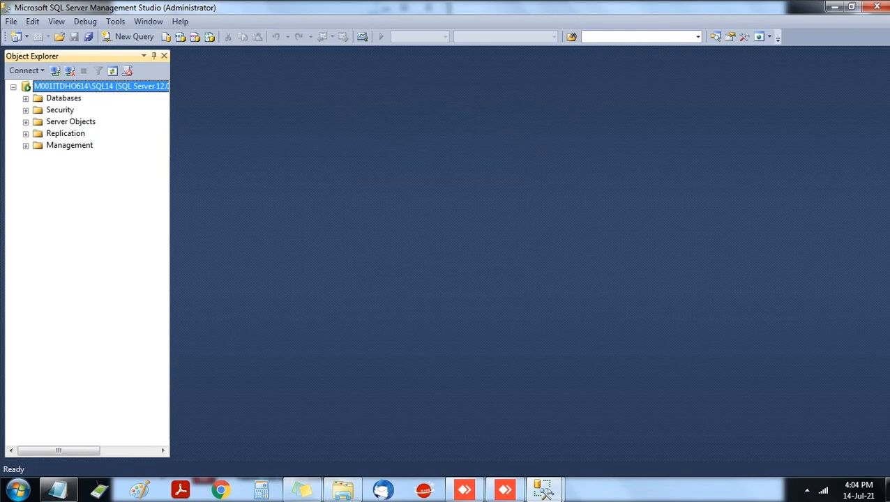
- Expand the SQL14 server's Security folder and its Logins list in Object Explorer
left_click(25, 110)
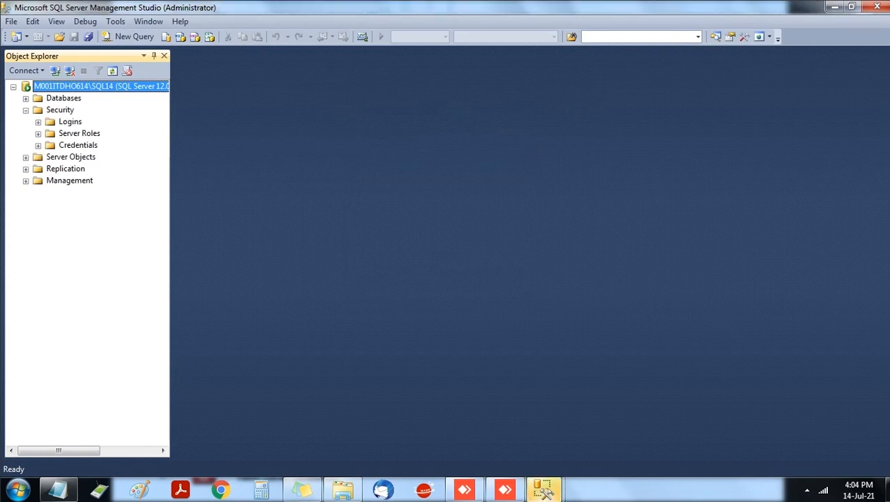
left_click(38, 122)
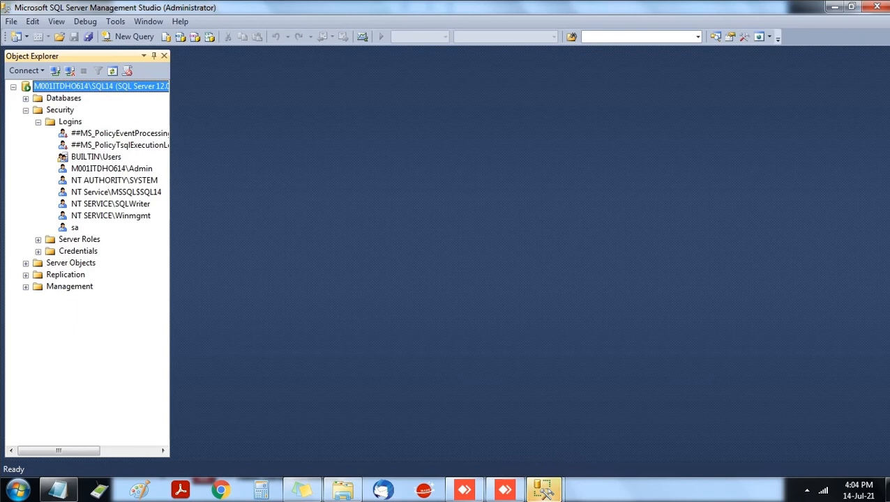
- Add step 4 'JIKA BELUM ADA, BUAT USER LOGINNYA (IKUTI STEP NYA)' to the guide
key("alt+Tab")
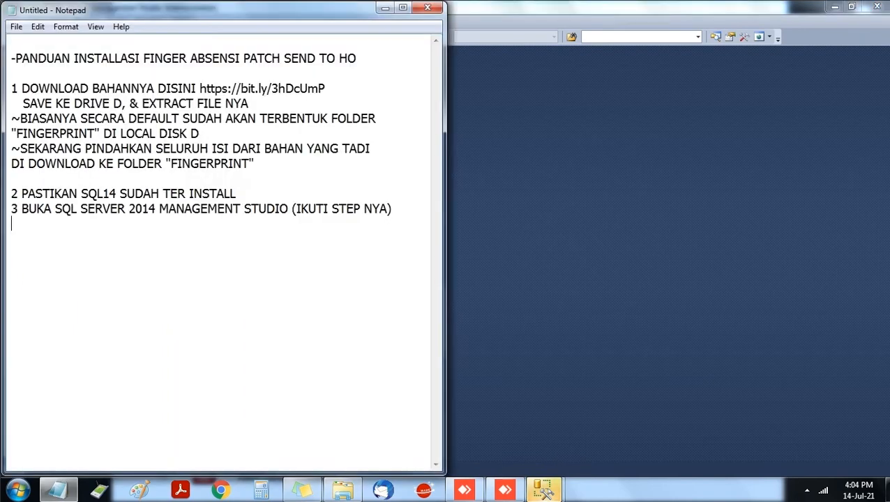
type("4 JIKA B")
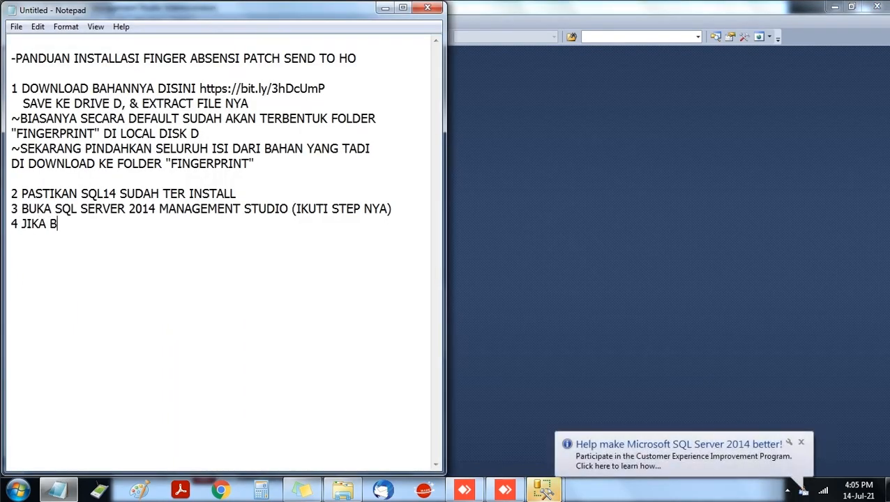
type("ELUM ADA, ")
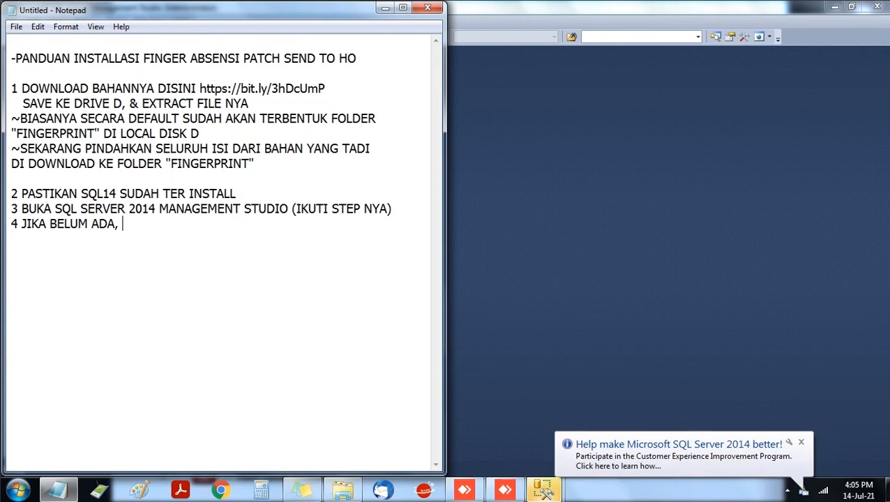
type("BUAT USER LOGINNYA")
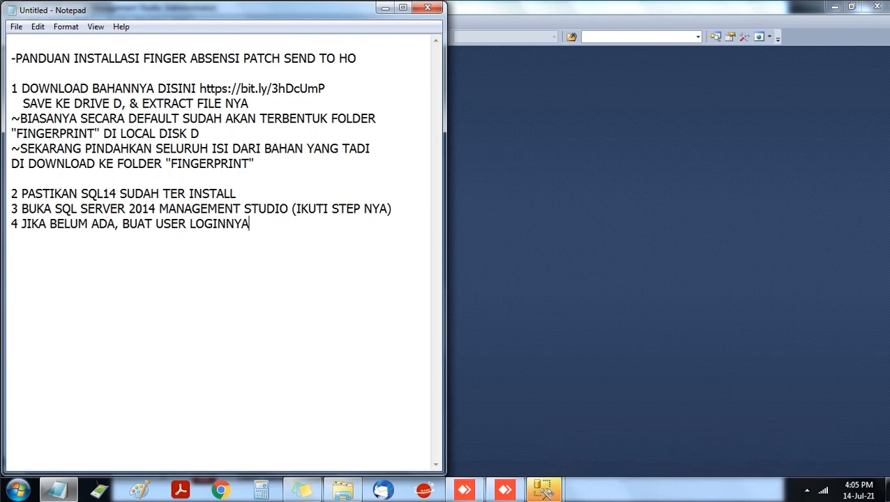
type("(IKUTI STEP")
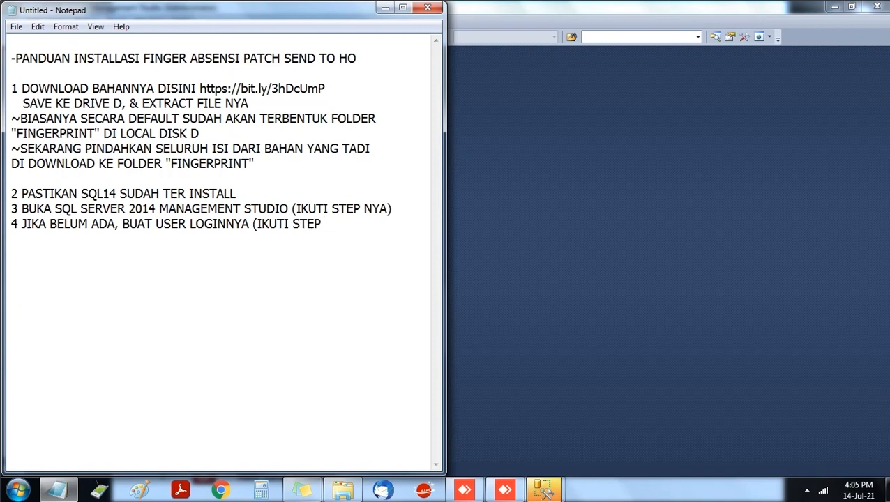
type(" NYA)")
key("alt+Tab")
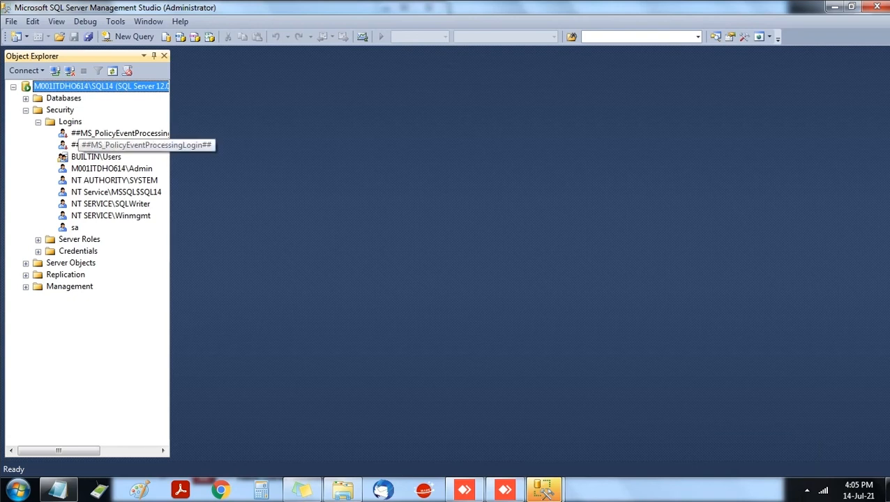
- Choose New Login... from the Logins folder's context menu
right_click(72, 123)
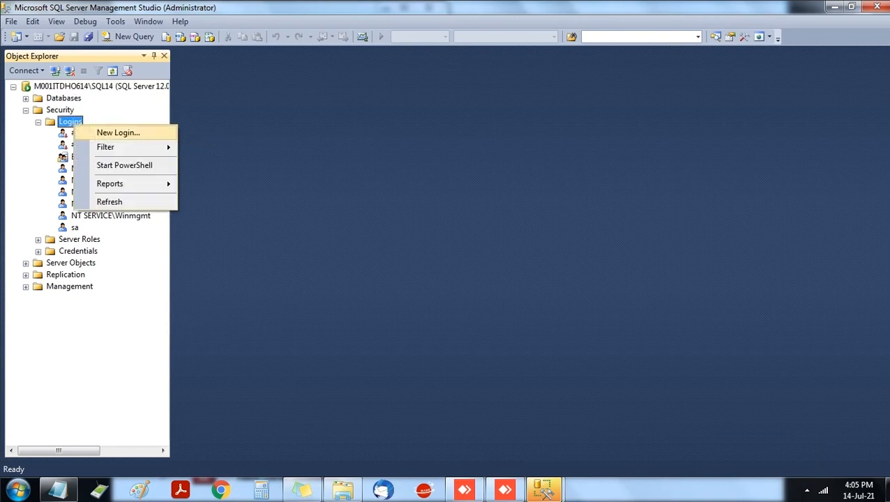
left_click(118, 132)
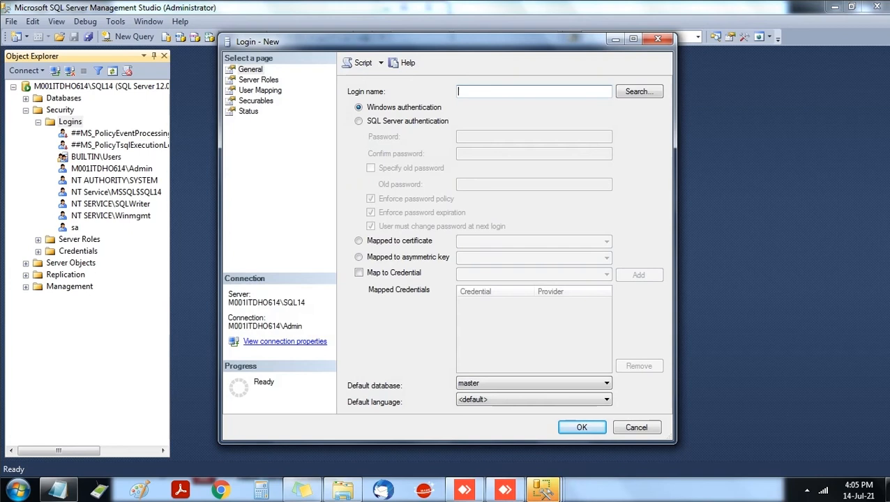
- Name the login INDOGATE with SQL Server authentication, enter and confirm its password, disable policy enforcement
type("INDOGATE")
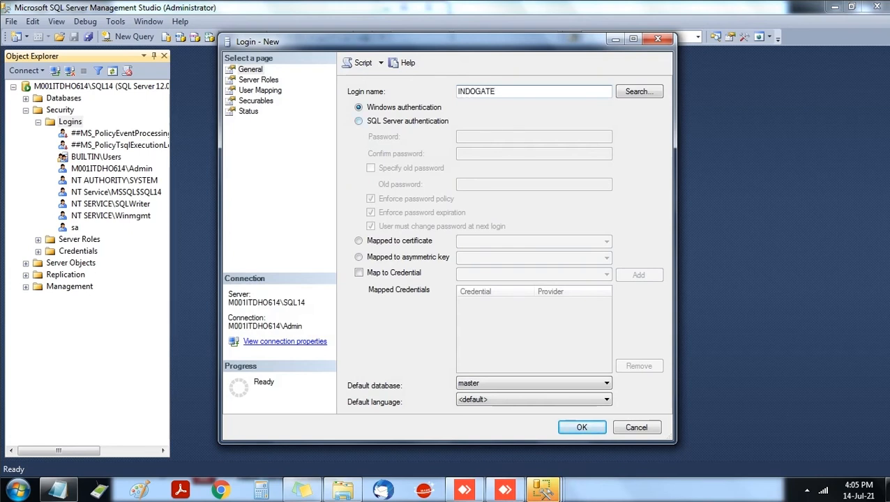
left_click(359, 121)
left_click(533, 136)
key("Caps_Lock")
type("••")
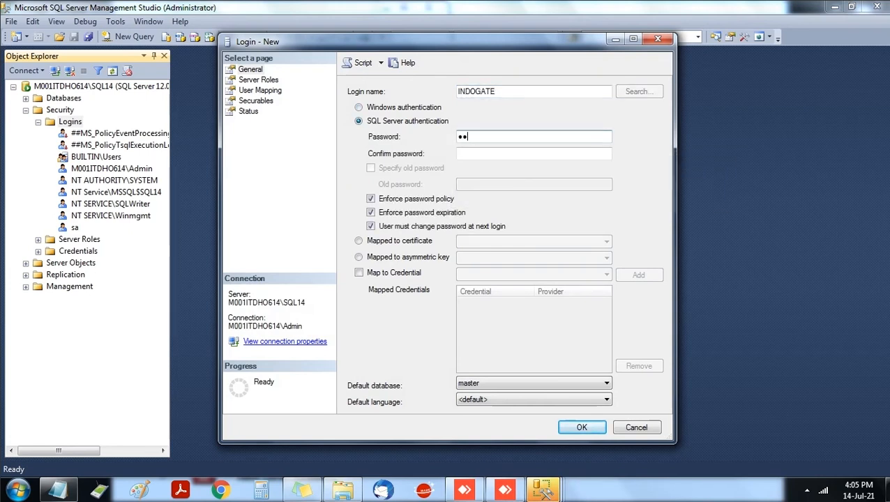
type("••••••")
key("Tab")
type("••")
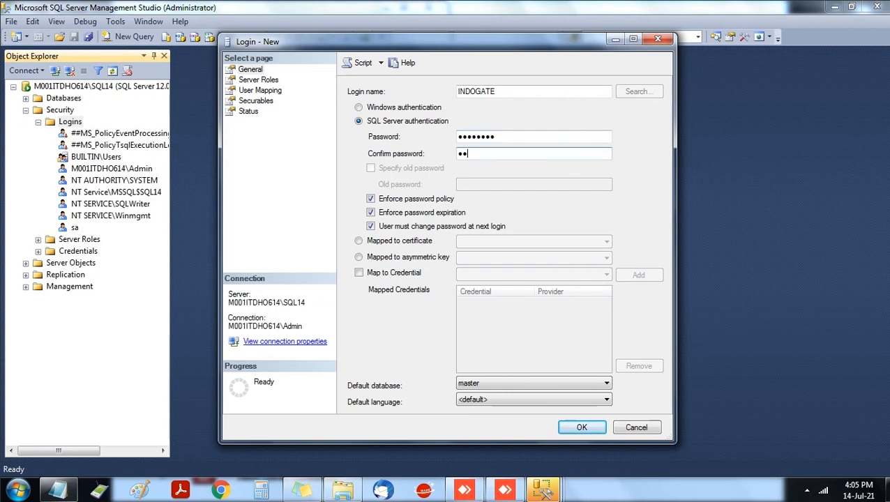
type("••••••")
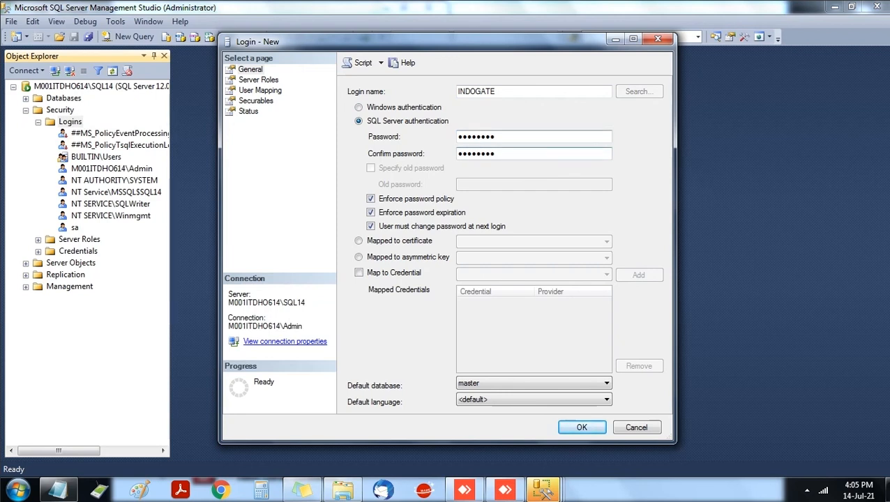
key("Tab")
key("space")
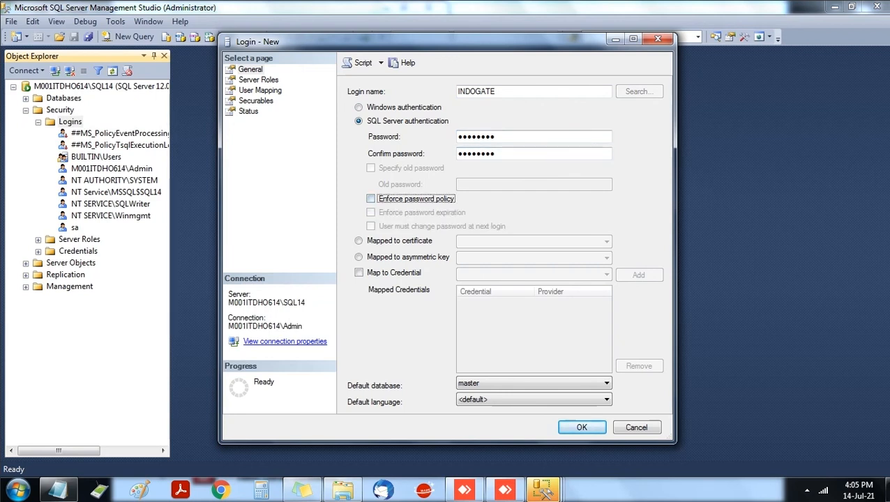
- Grant the new login every server role, from bulkadmin through sysadmin
left_click(259, 80)
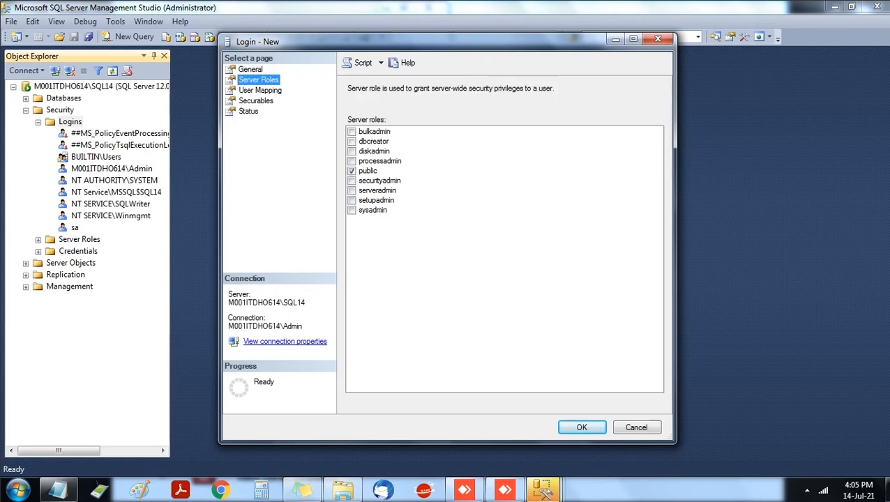
left_click(352, 132)
left_click(352, 141)
left_click(352, 151)
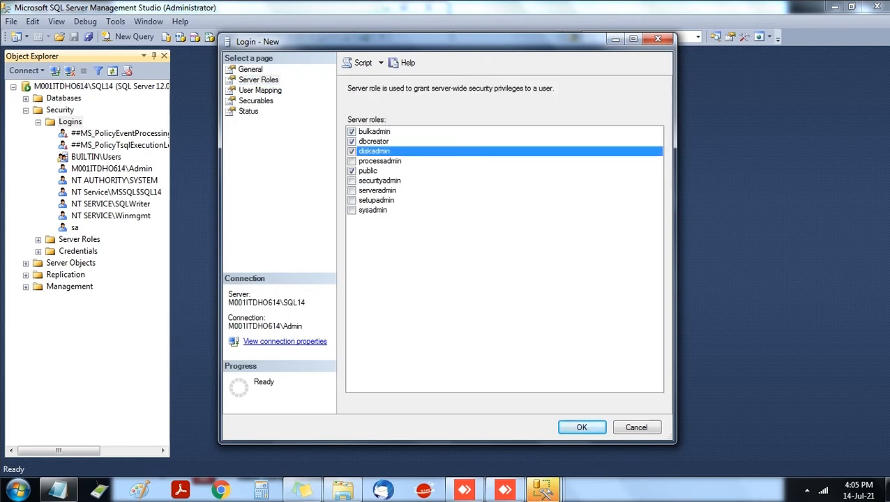
left_click(352, 162)
left_click(352, 181)
left_click(351, 190)
left_click(351, 200)
left_click(352, 210)
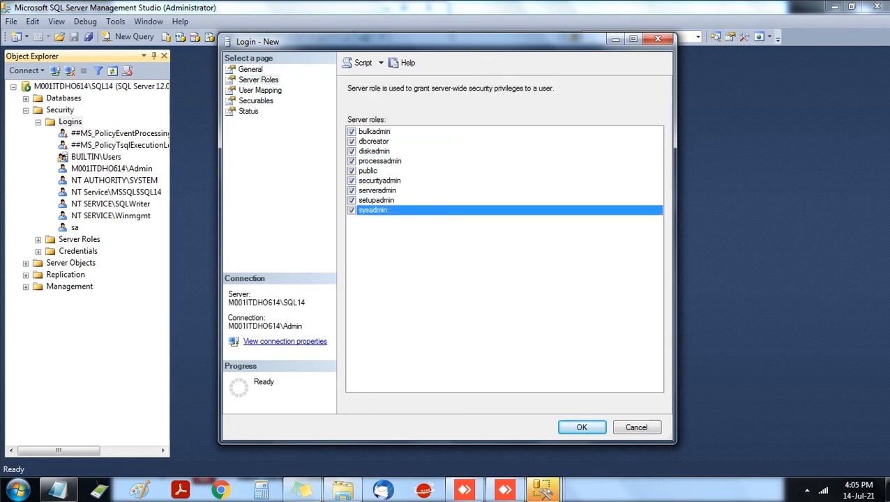
- Create the INDOGATE login and return to the Notepad guide
left_click(251, 70)
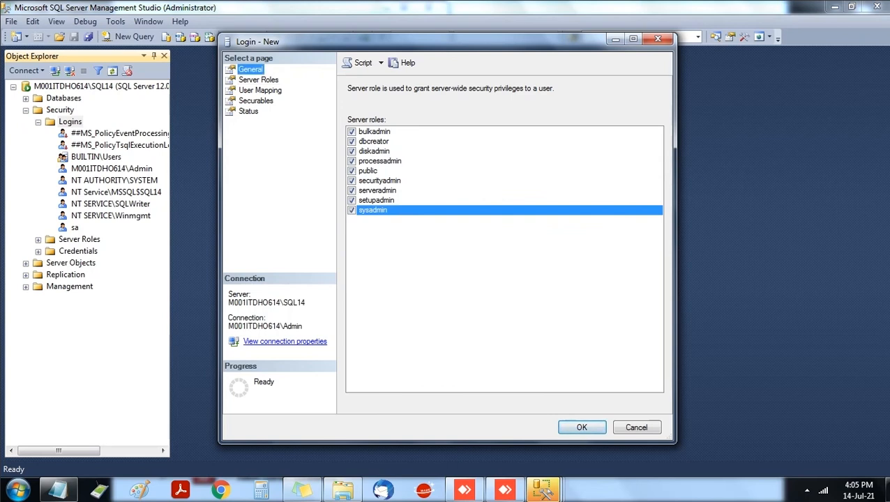
left_click(581, 427)
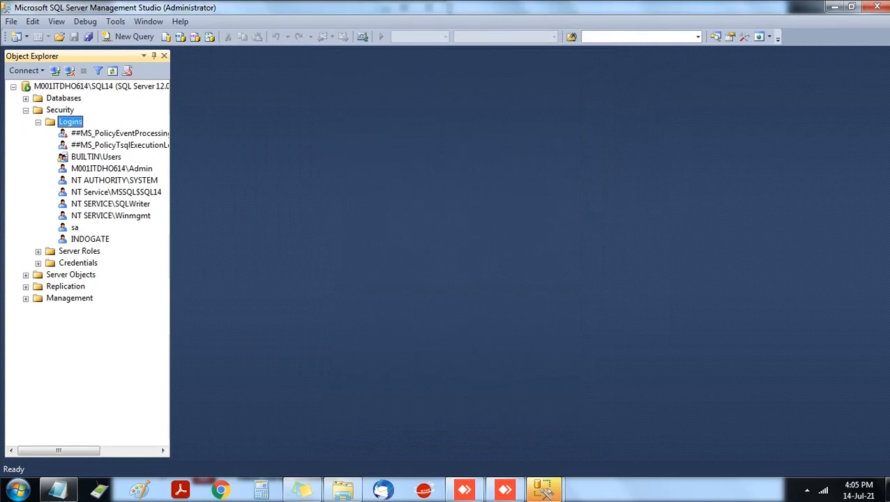
key("alt+Tab")
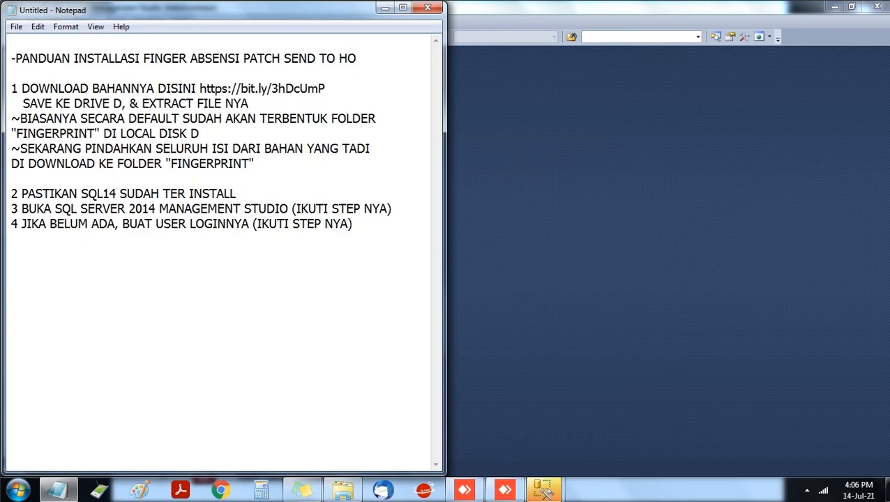
- Add the 'LOGIN NAME : INDOGATE' line and a PASSWORD line with the case-sensitivity note
type("~login")
key("BackSpace")
key("BackSpace")
key("BackSpace")
key("BackSpace")
type("OGIN")
key("BackSpace")
key("BackSpace")
key("BackSpace")
key("BackSpace")
key("BackSpace")
type("LOGIN NAME")
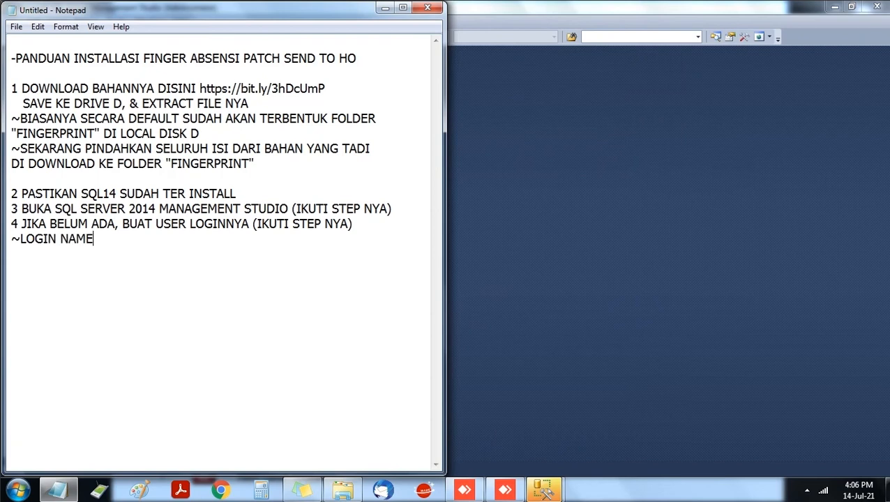
type(" : INDOGATE")
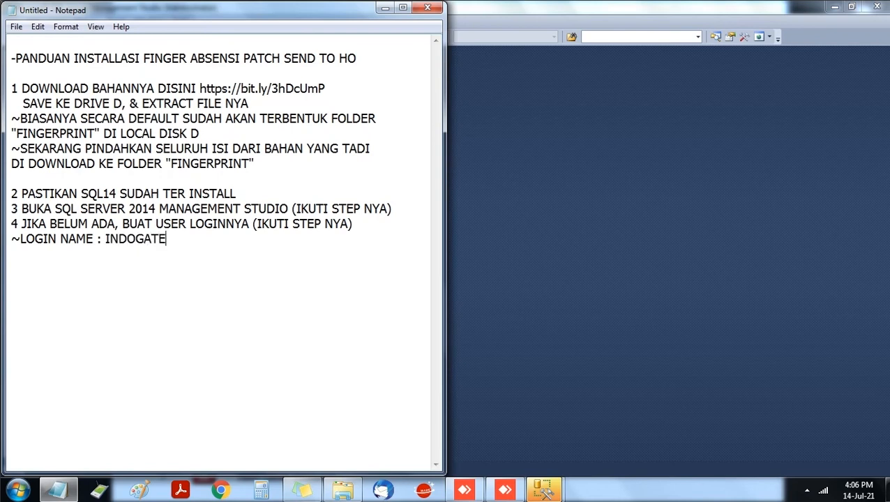
key("Return")
type("~ PASSWOR")
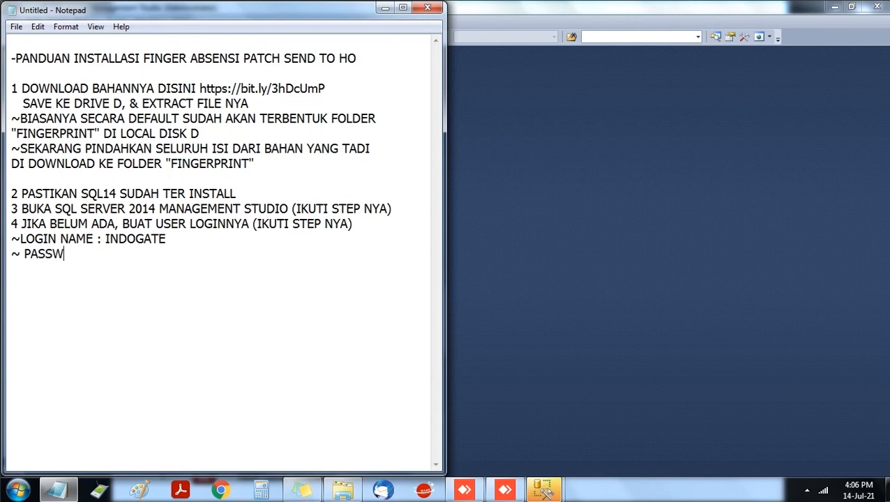
key("BackSpace")
key("BackSpace")
key("BackSpace")
key("BackSpace")
key("BackSpace")
key("BackSpace")
key("BackSpace")
key("BackSpace")
key("BackSpace")
type("~PASSWORD : ")
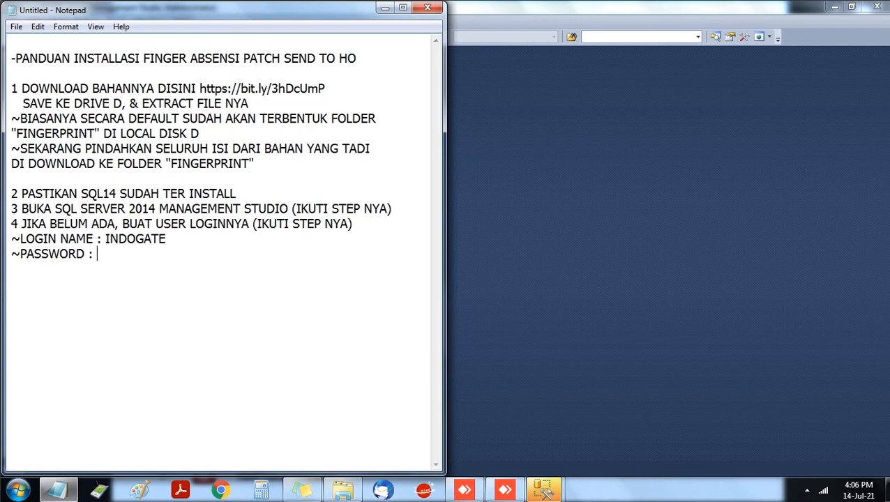
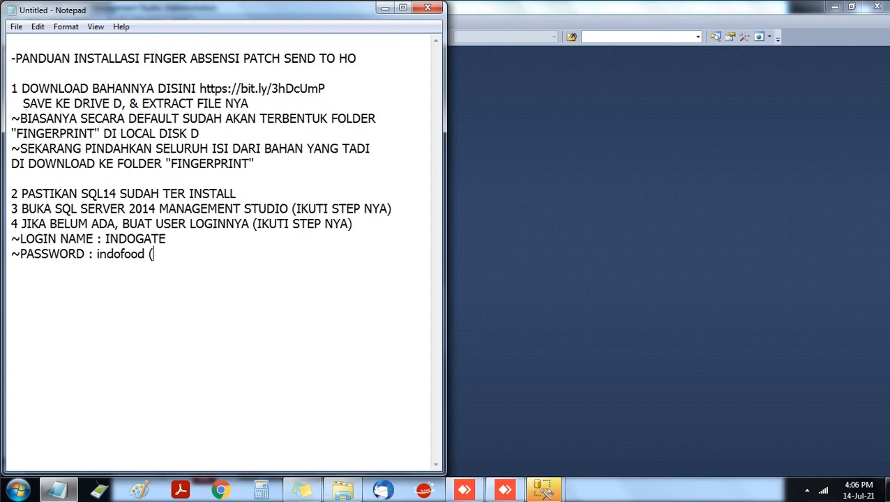
type("perhatikan ")
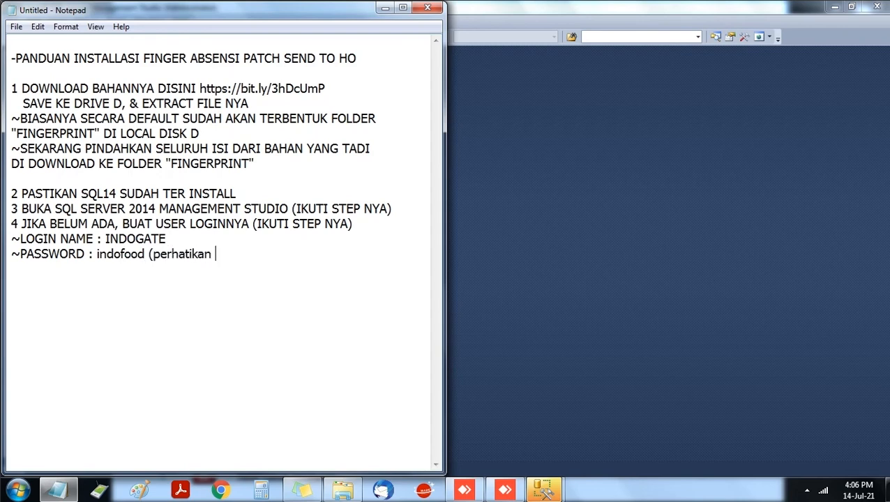
type("huruf besar")
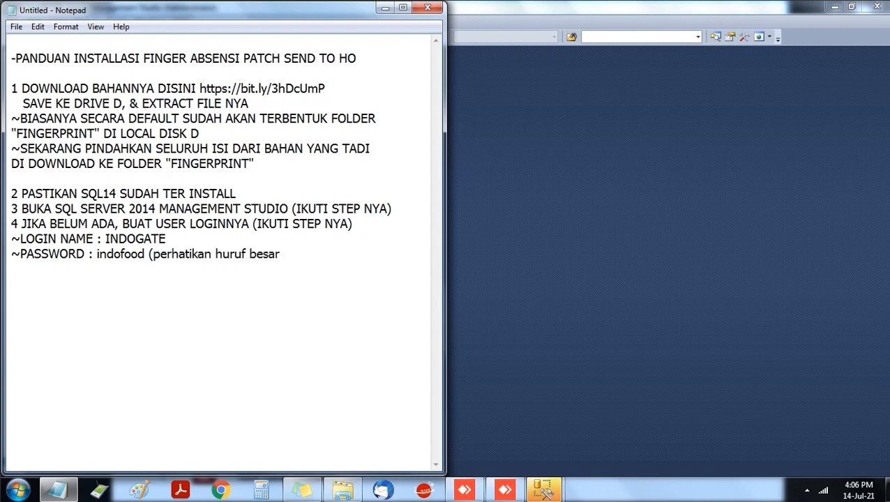
type(" kecilnya)")
- Copy the '(perhatikan huruf besar kecilnya)' note after the login name and snap Notepad right
left_click(165, 239)
left_click_drag(332, 254, 148, 254)
key("ctrl+c")
left_click(166, 239)
key("ctrl+v")
left_click(166, 239)
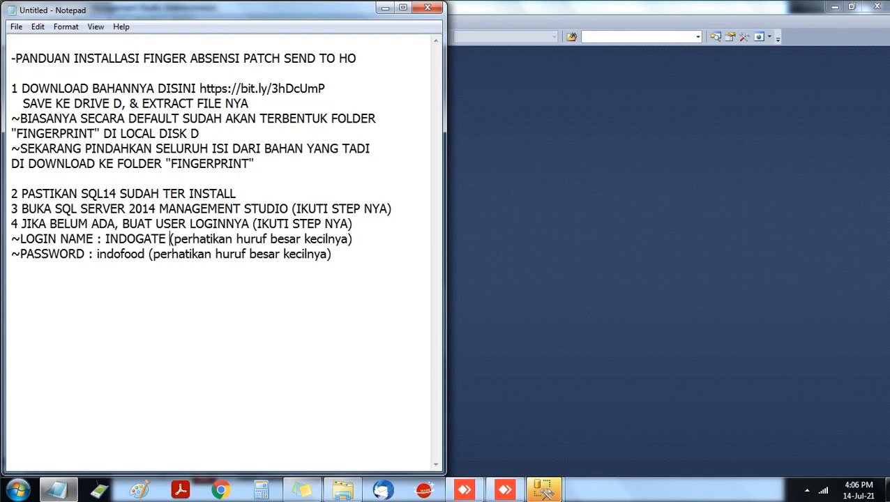
key("super+Right")
key("super+Right")
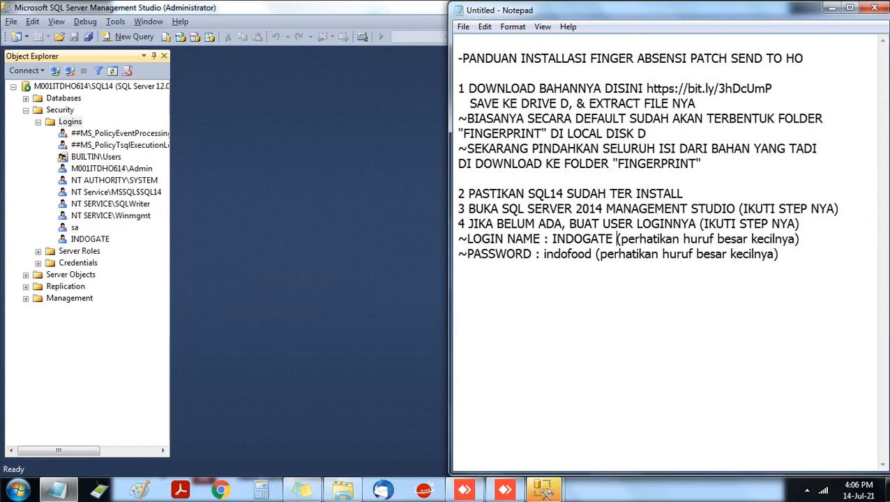
- Check the SQL logins behind Notepad, then start a new line below the password
key("super+Down")
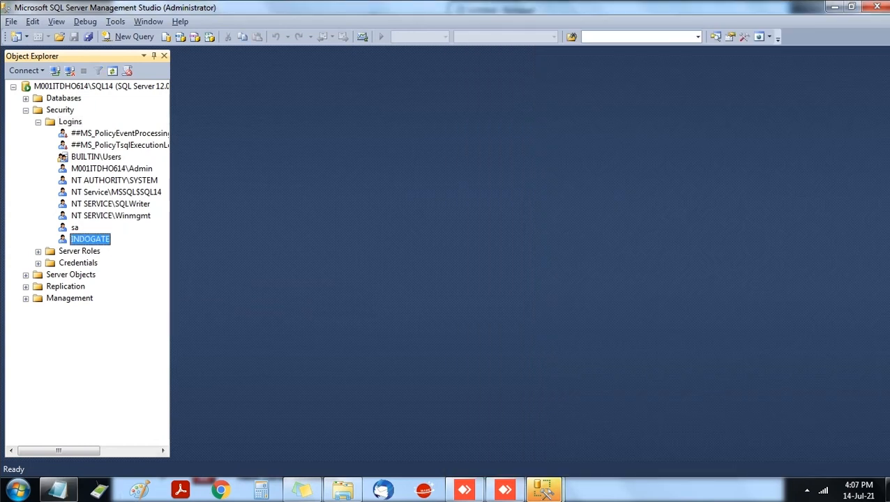
left_click(57, 491)
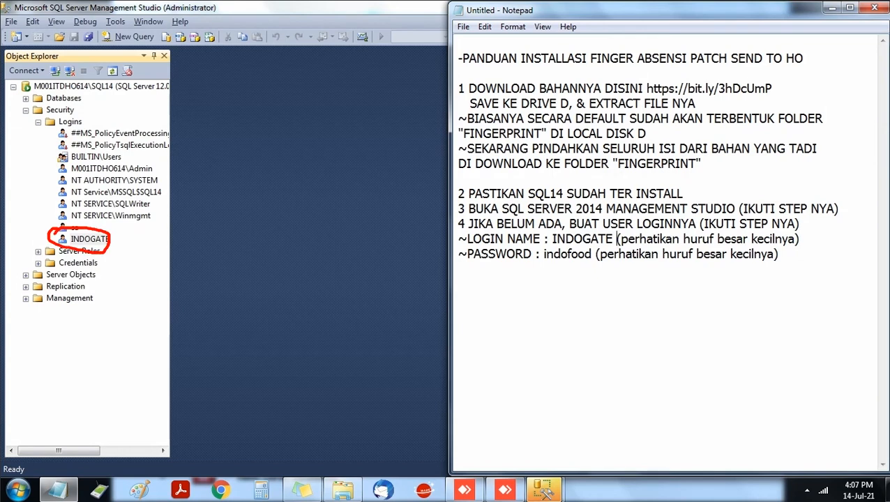
left_click(778, 254)
key("Return")
- Type 'JIKA USER INDOGATE SUDAH TER BENTUK TIDAK USAH JALANKAN STEP 4 NYA'
type("~JIKA USER INDOGAT")
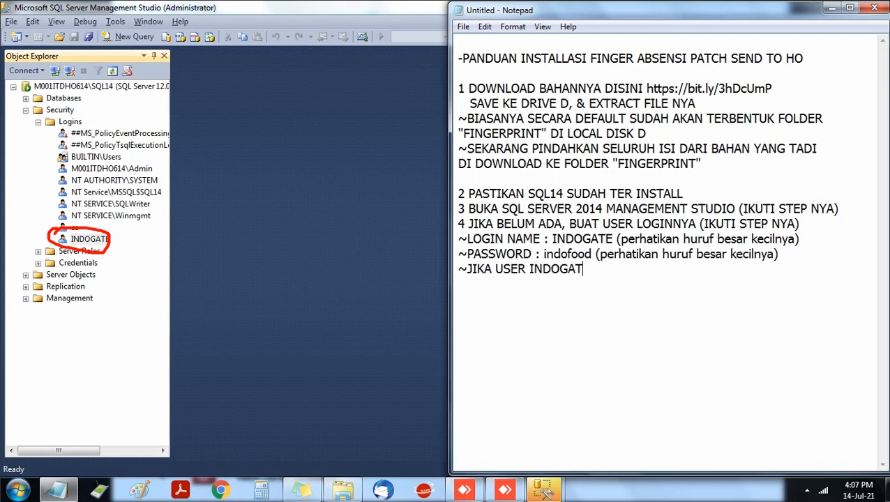
type("E SUDAH TER")
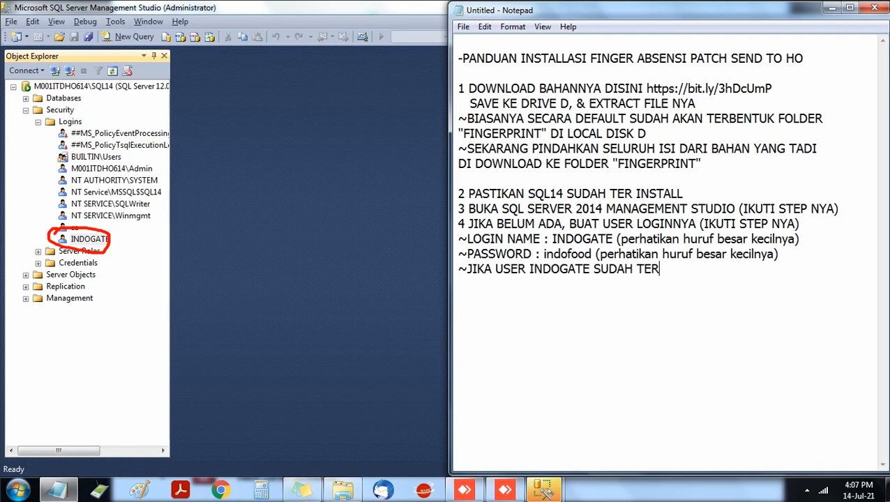
type(" BENTUK")
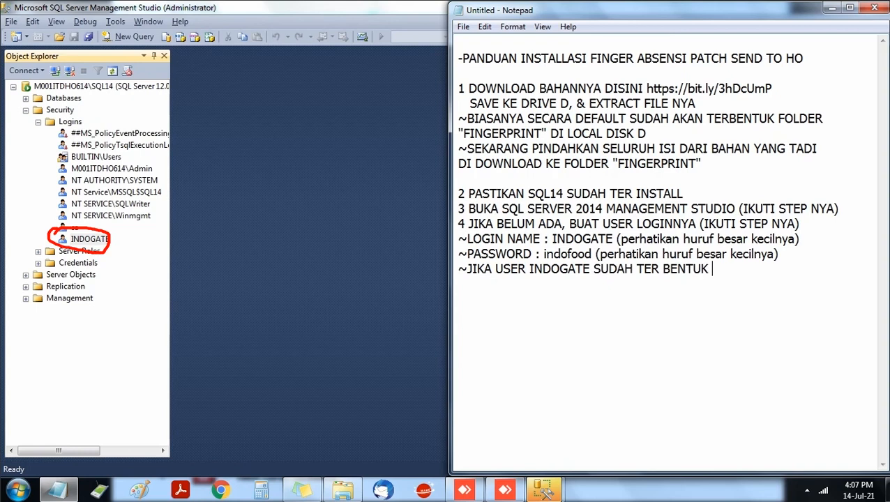
type(" TIDAK USAH")
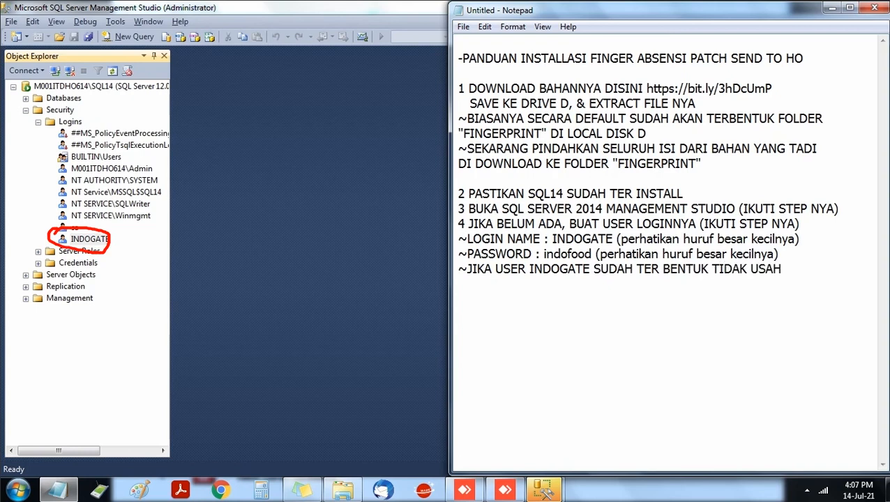
type(" JALANKAN ST")
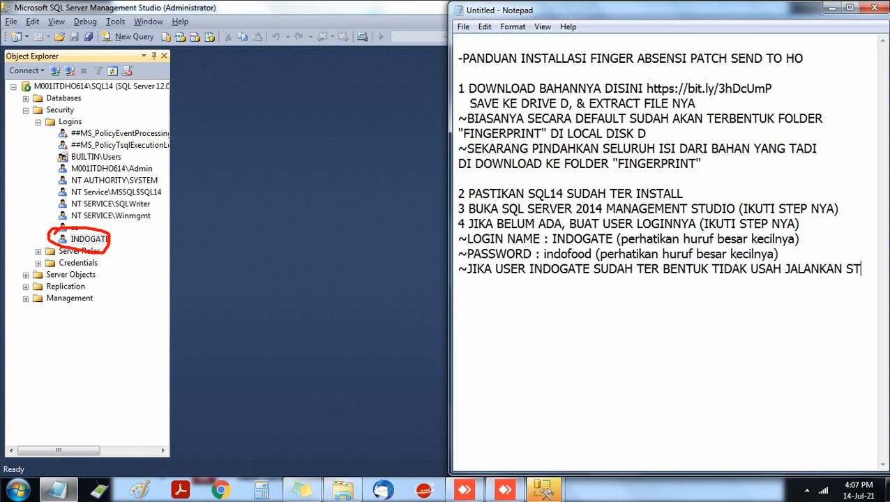
key("BackSpace")
key("BackSpace")
type("SE")
key("BackSpace")
type("TEP 4 N")
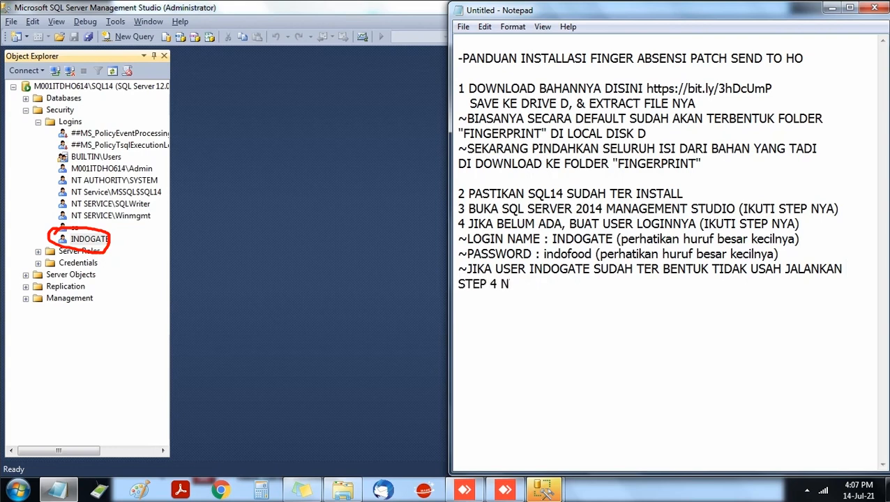
type("YA")
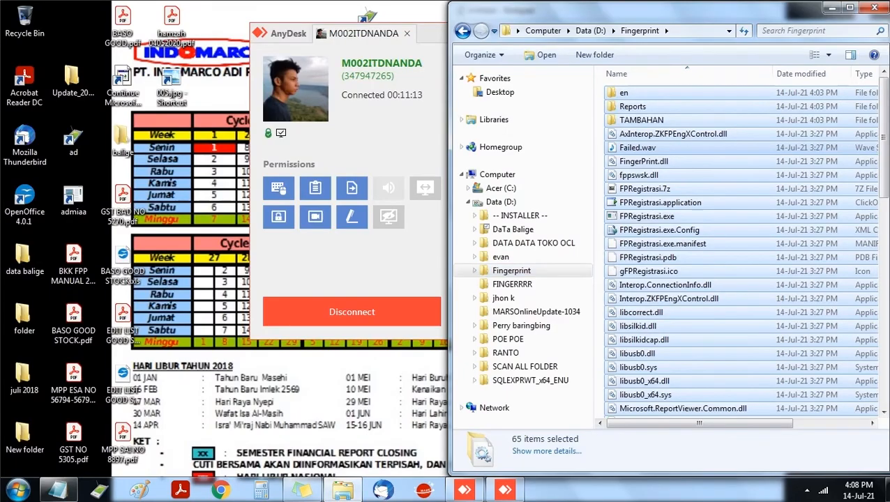
- Snap Explorer to the left half and launch FPRegistrasi.exe from D:\Fingerprint
left_click_drag(661, 11, 0, 44)
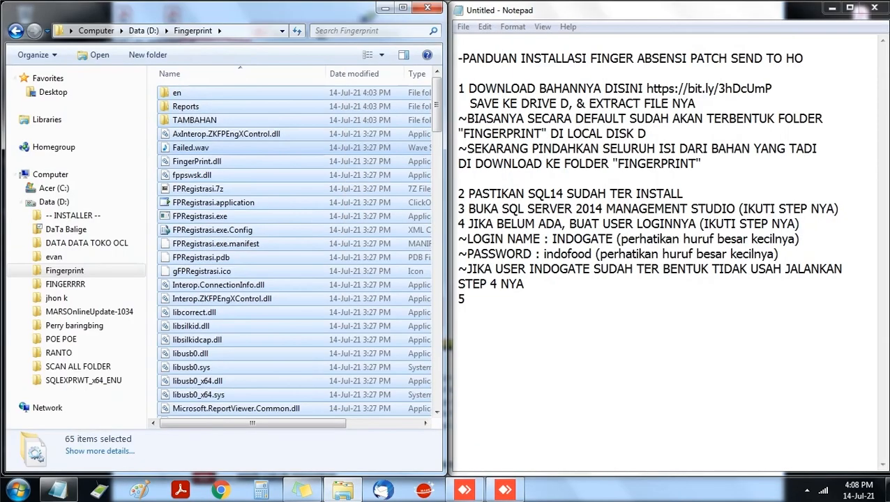
left_click(317, 187)
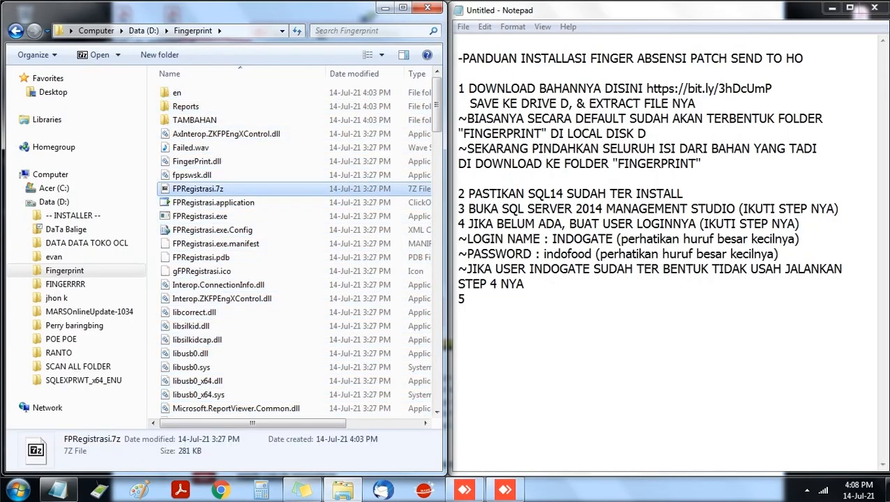
left_click(201, 216)
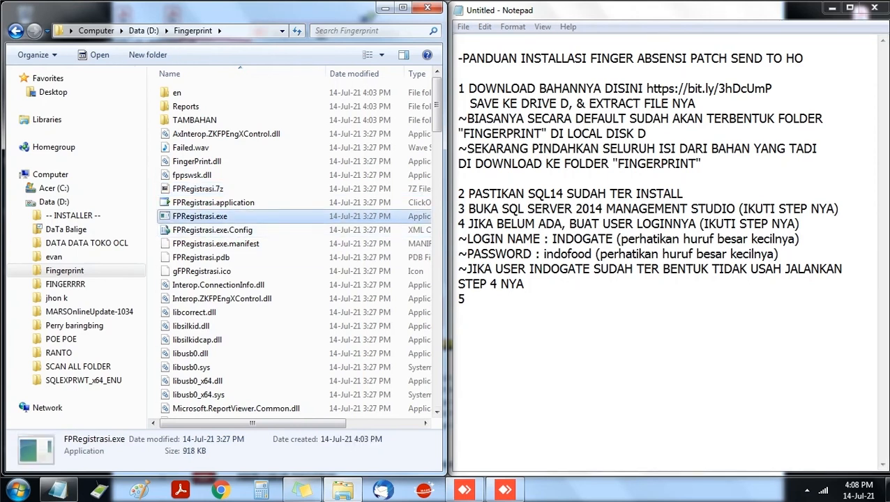
double_click(201, 216)
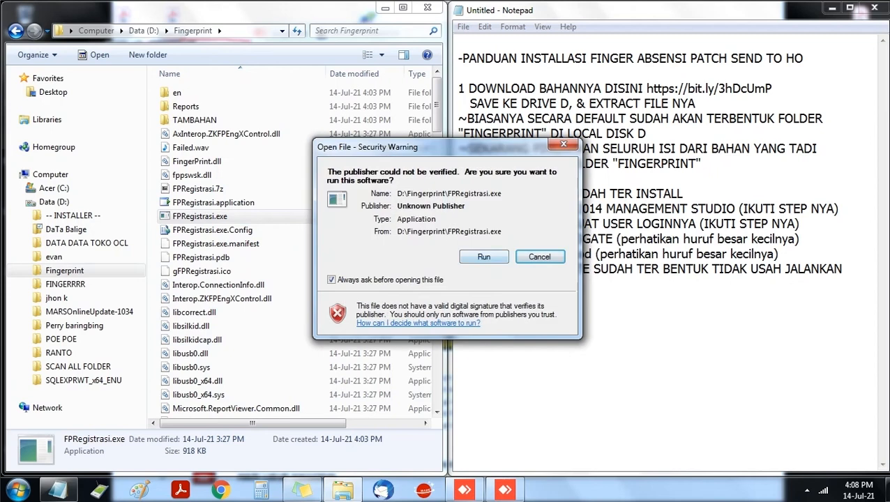
- Allow FPRegistrasi to run and log in with username admin and the admin password
left_click(484, 257)
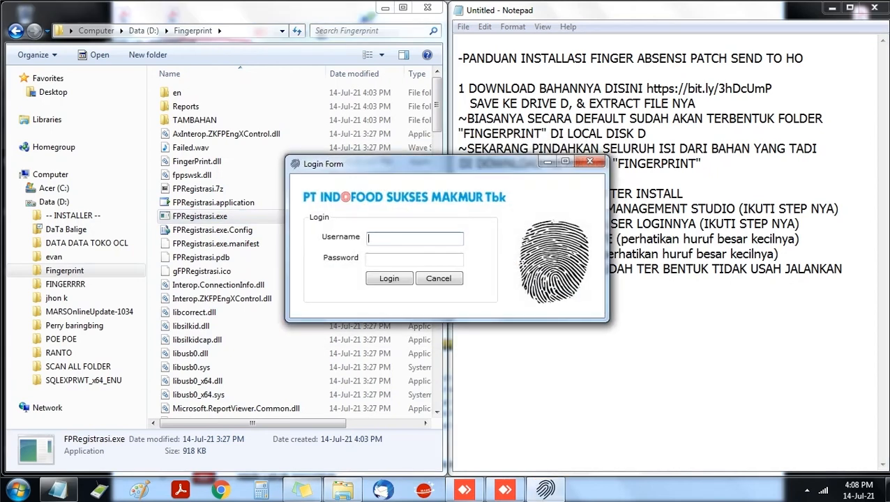
key("Tab")
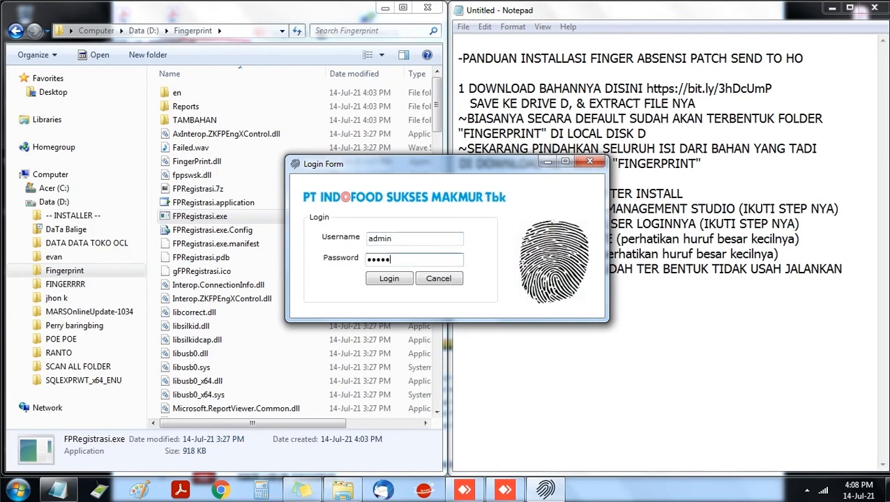
key("Return")
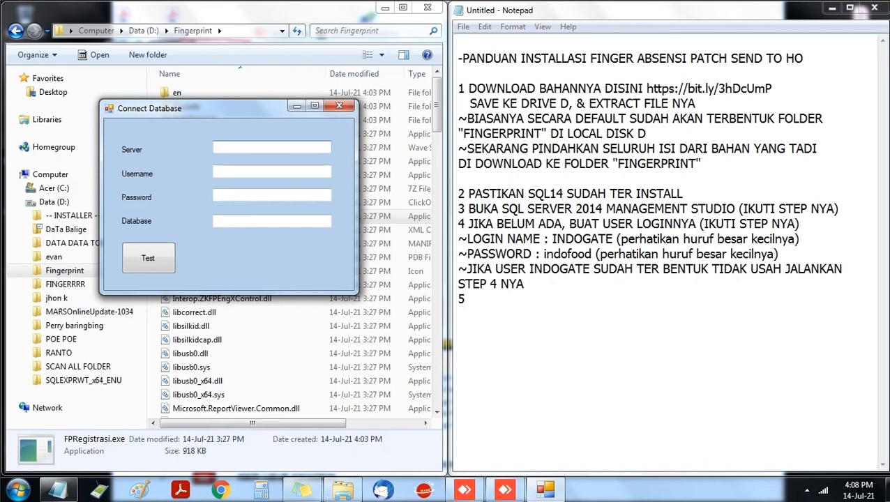
- Write step 5 as 'ISIKAN CONFIG UNTUK CONNECT KE DATABASE' in the guide
left_click(469, 299)
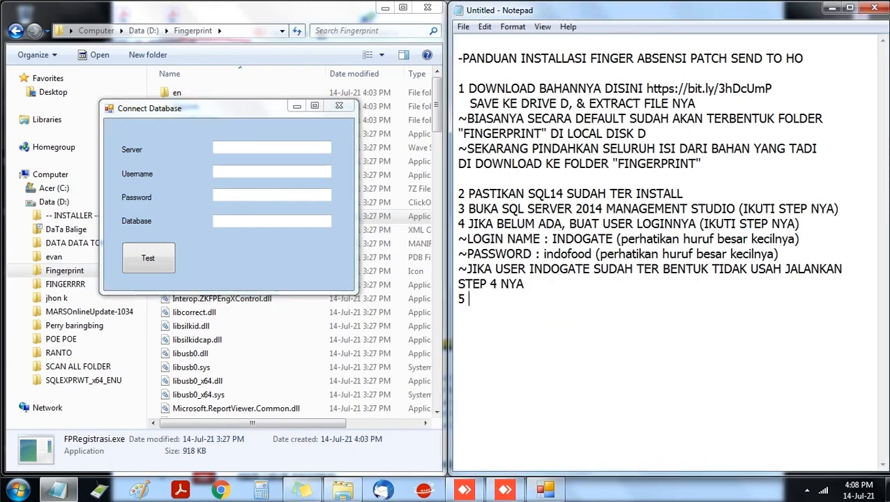
type("isikan")
key("BackSpace")
key("BackSpace")
key("BackSpace")
key("BackSpace")
key("BackSpace")
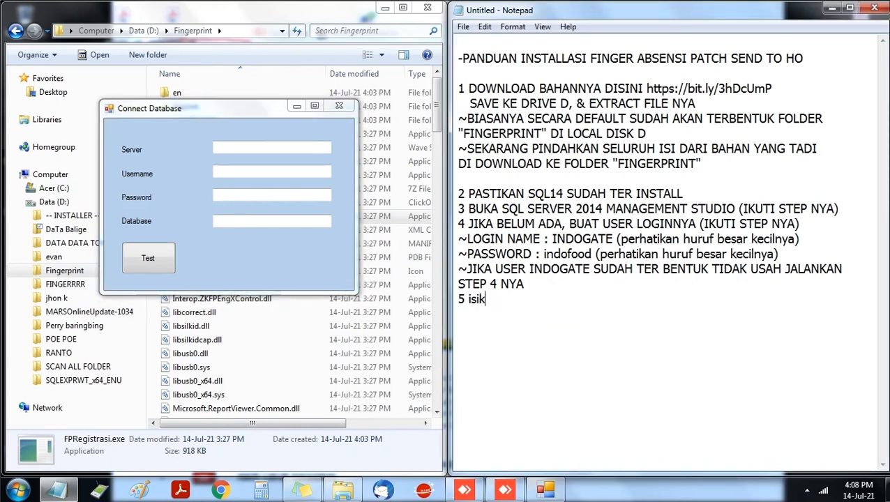
key("BackSpace")
type("ISIKAN CONF")
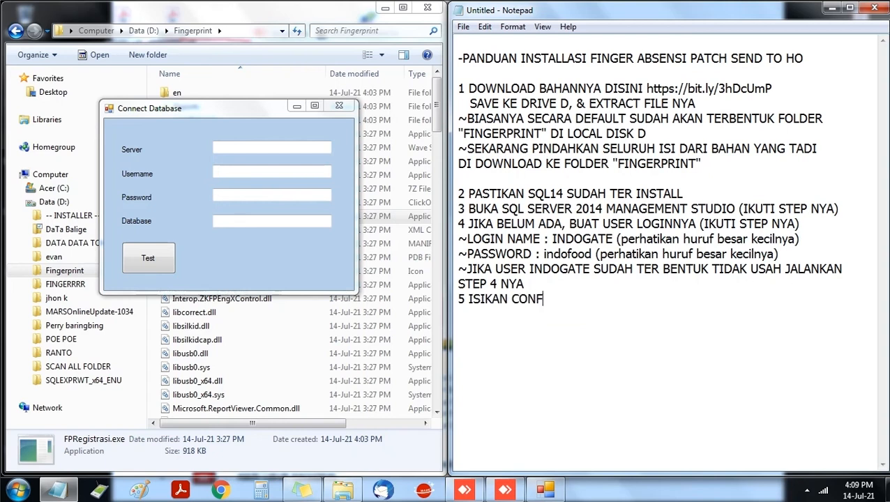
type("IG UNTUK ")
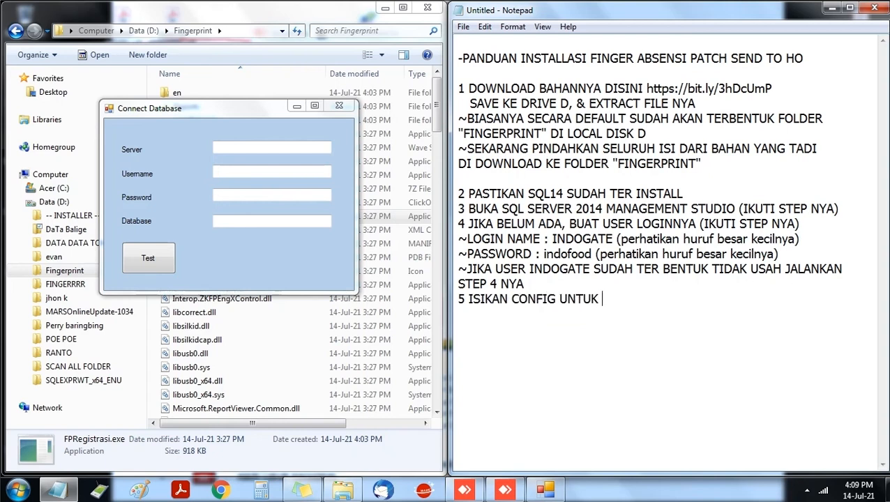
type("CONNECT KE ")
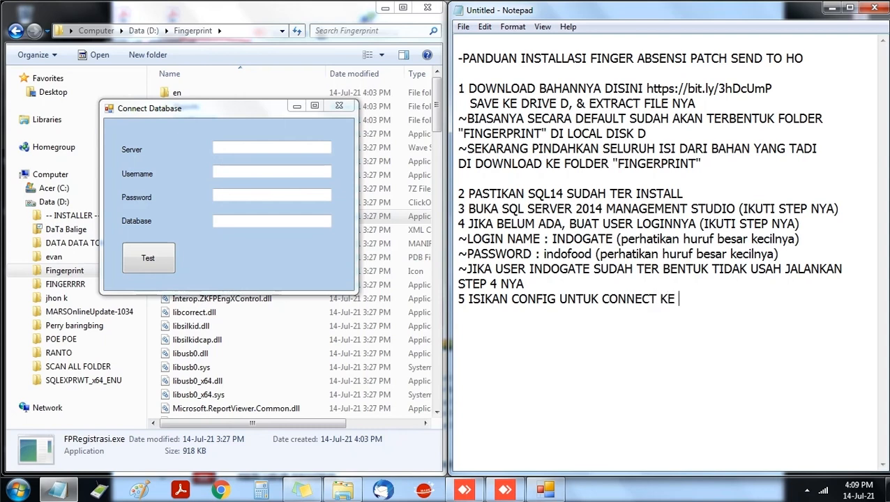
type("DATABASE")
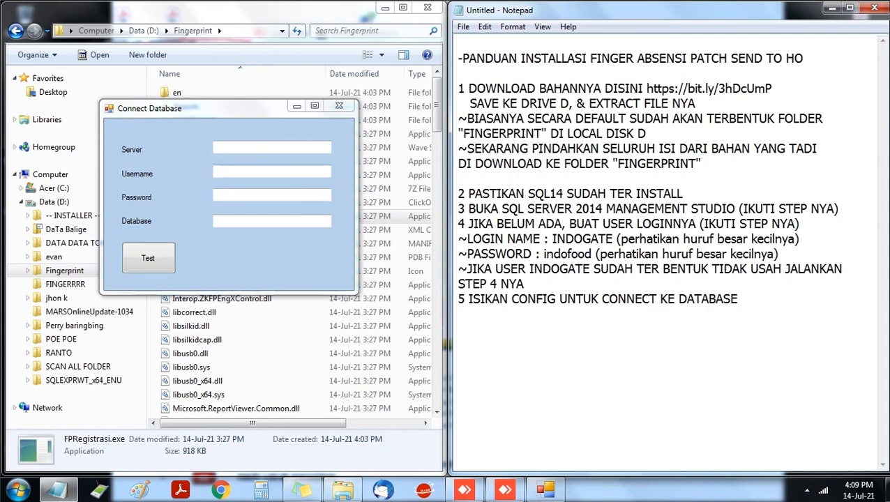
left_click(271, 147)
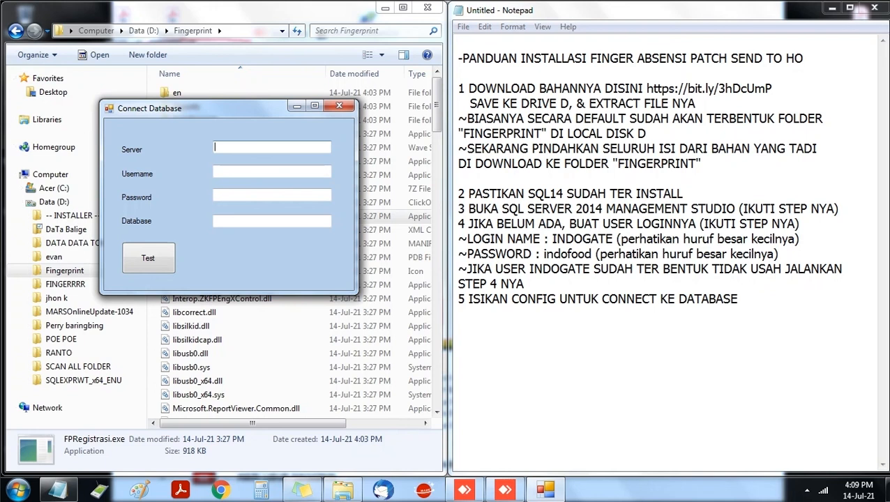
- Enter server LOCALHOST\SQL14, username INDOGATE and the SQL login password in Connect Database
key("Tab")
key("Caps_Lock")
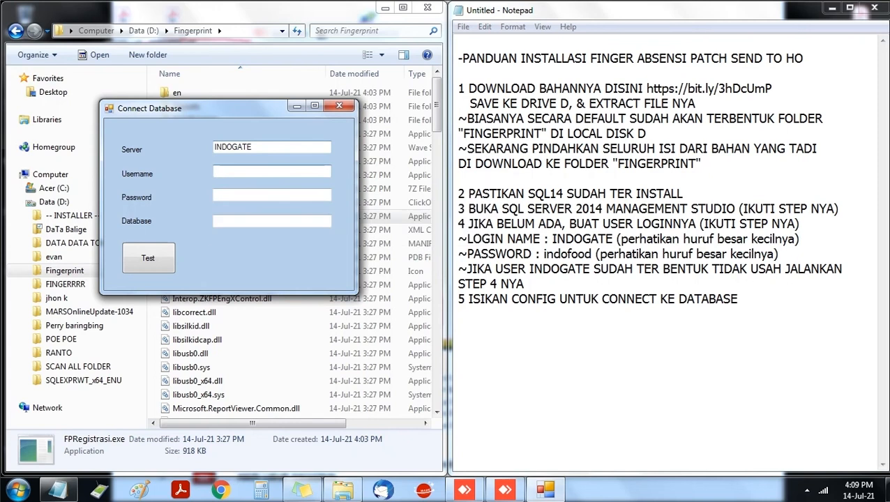
left_click(218, 198)
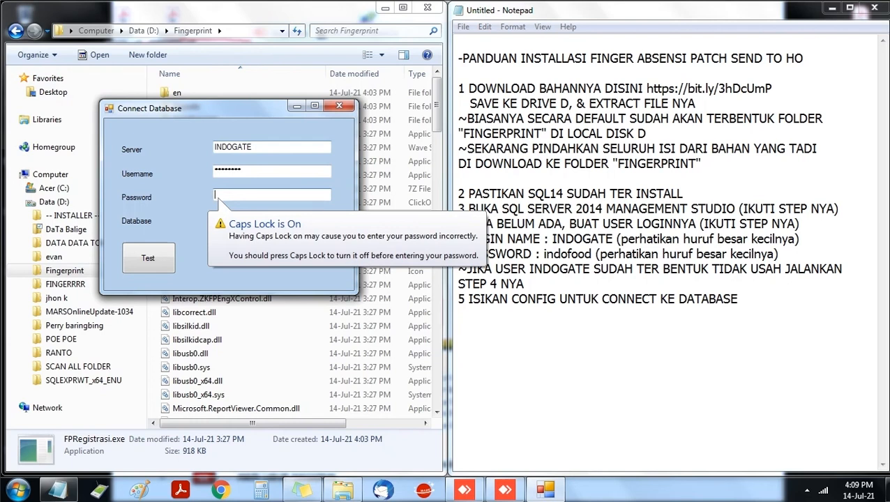
key("shift+Tab")
key("shift+Tab")
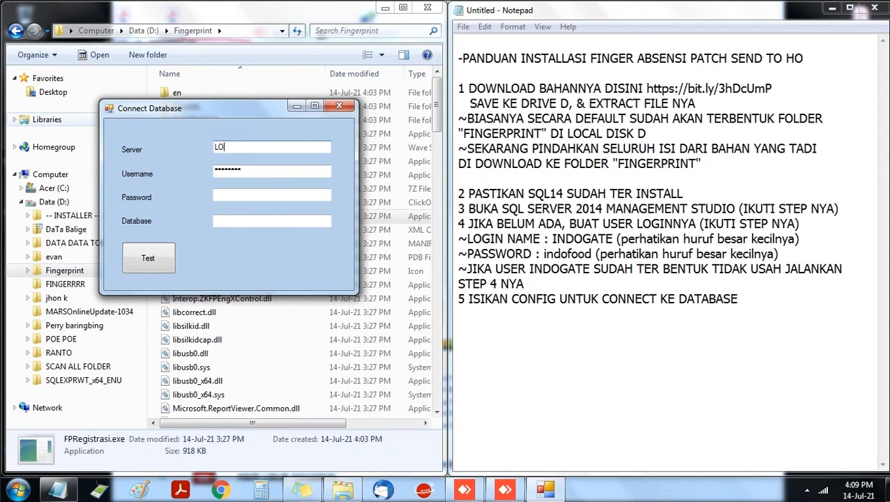
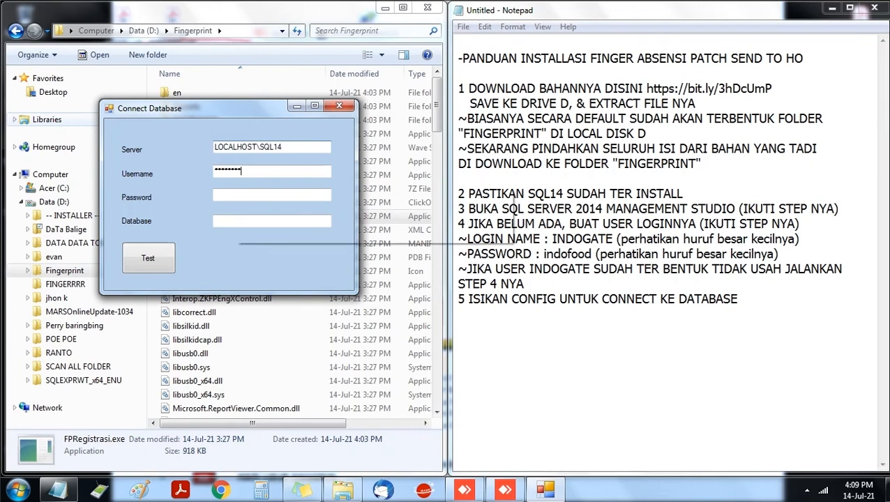
key("Tab")
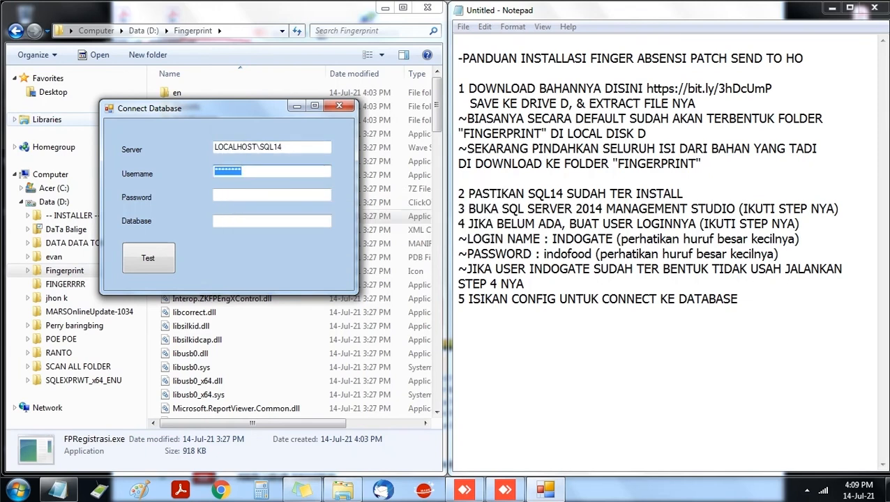
key("Tab")
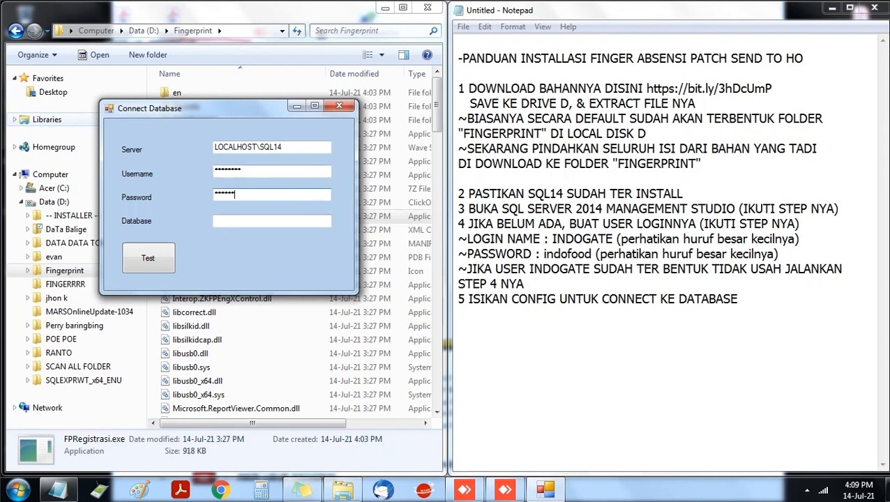
key("Tab")
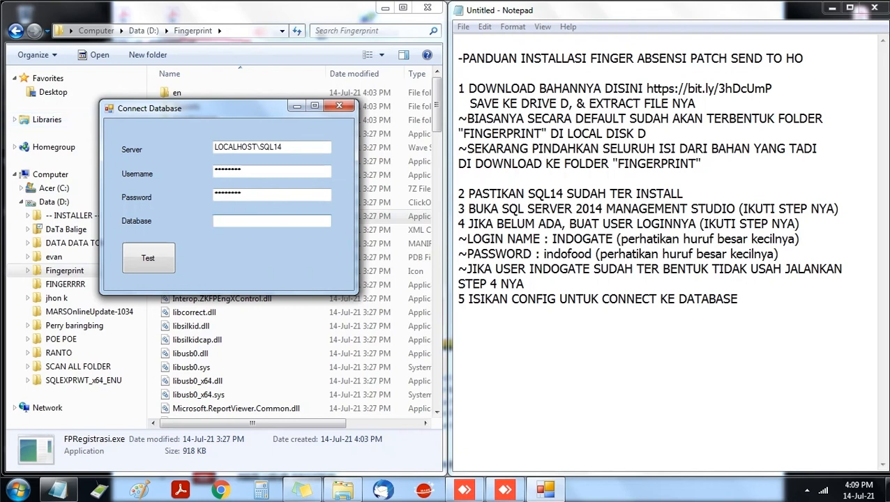
- Re-enter the credentials, set database HITFPTA_Cabang and test, dismissing the connection error
double_click(244, 174)
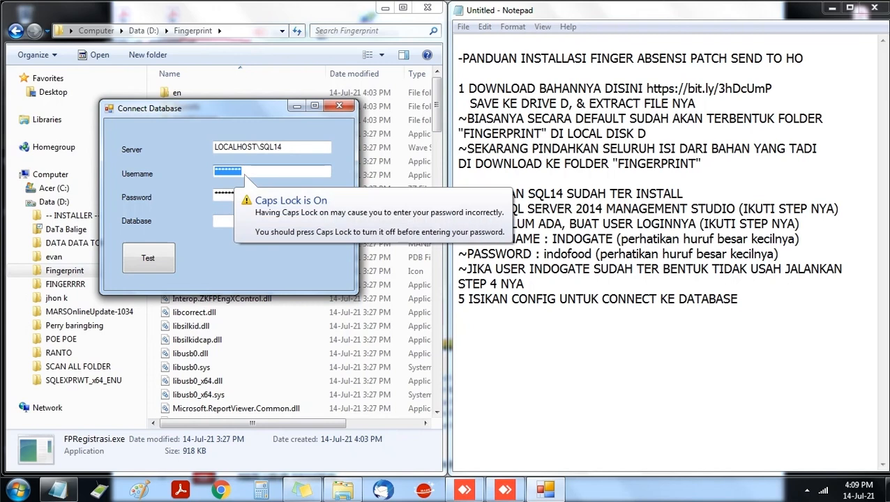
key("Caps_Lock")
type("IND")
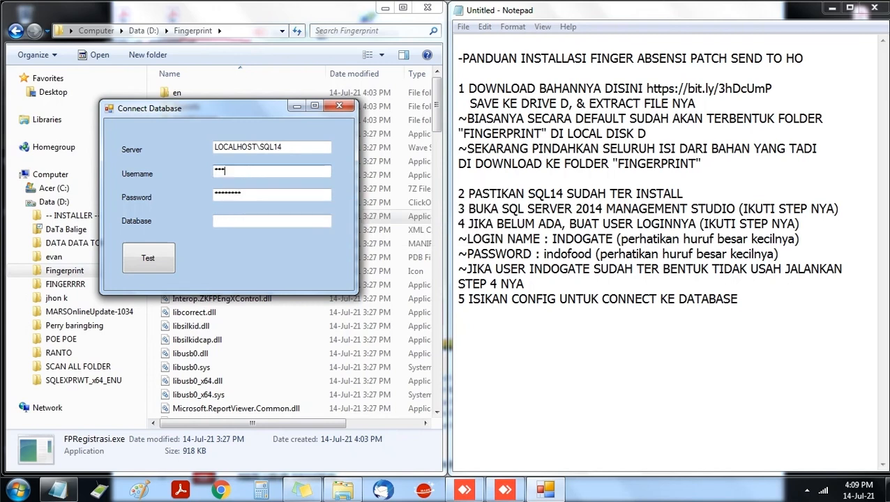
type("OG")
key("BackSpace")
key("BackSpace")
key("BackSpace")
key("BackSpace")
key("BackSpace")
key("BackSpace")
key("BackSpace")
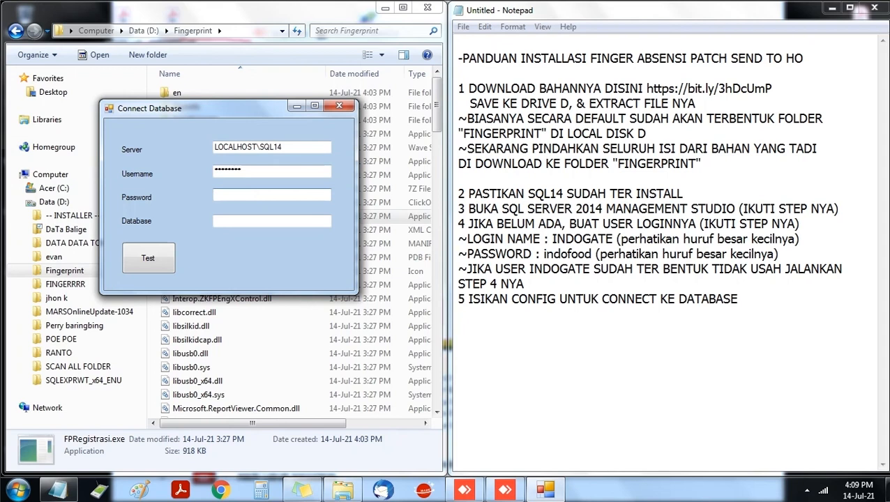
key("Tab")
type("HITF")
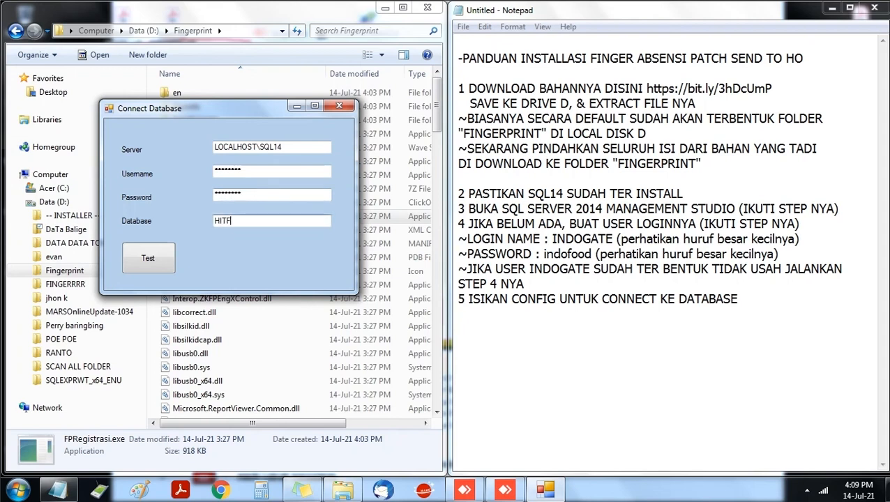
type("PTA_Cabang")
left_click(148, 257)
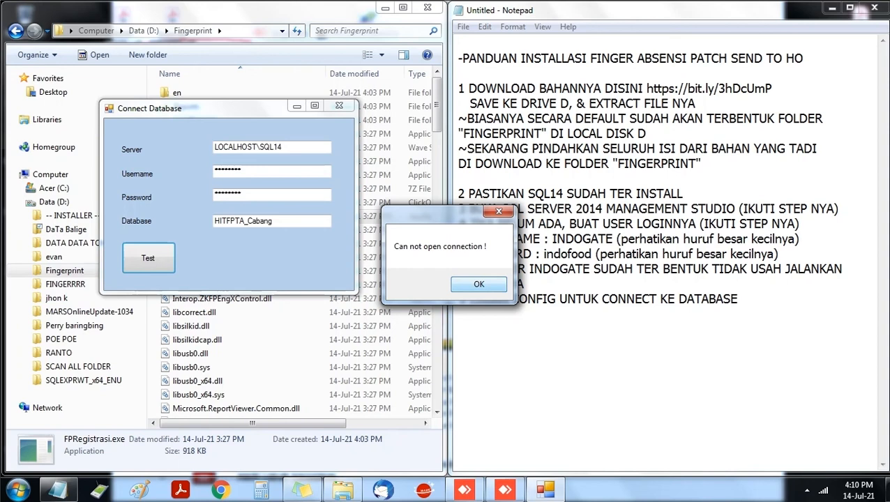
key("Return")
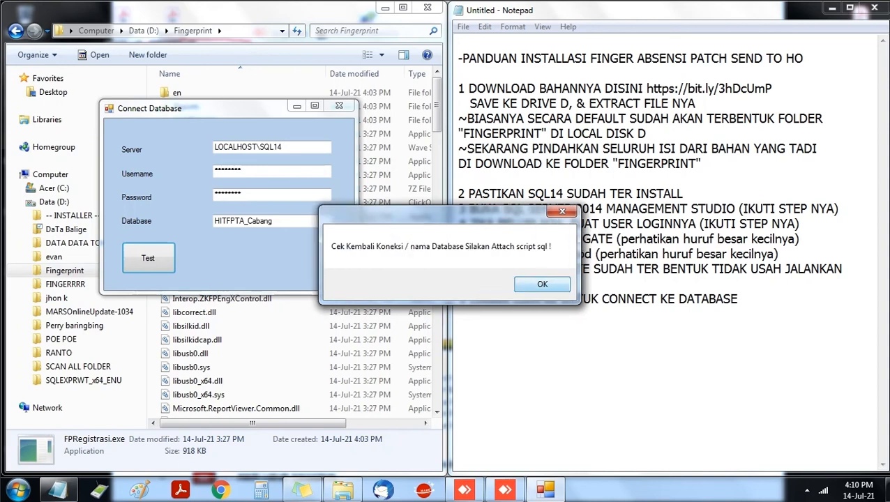
- Choose 'Create DB HITFPTA_Cabang and Data.ENC' from D:\Fingerprint\TAMBAHAN\Script Database
key("Return")
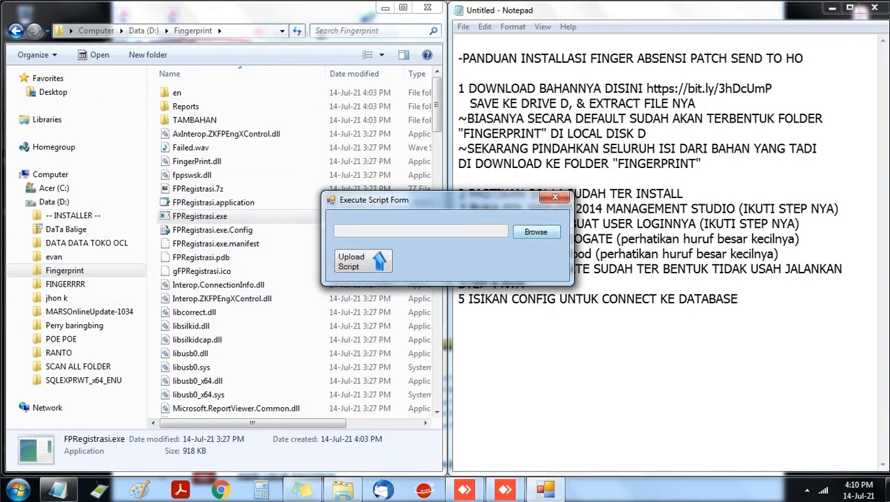
key("Return")
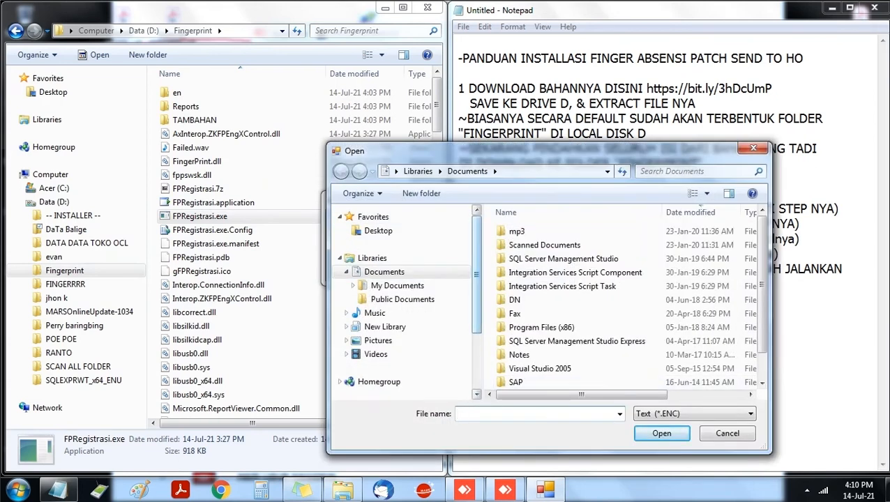
scroll(405, 300, "down", 2)
left_click(380, 349)
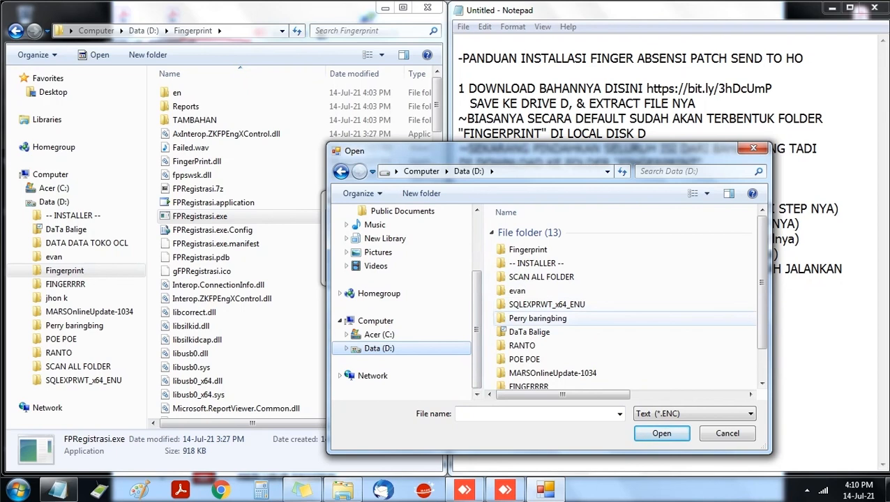
scroll(551, 356, "down", 1)
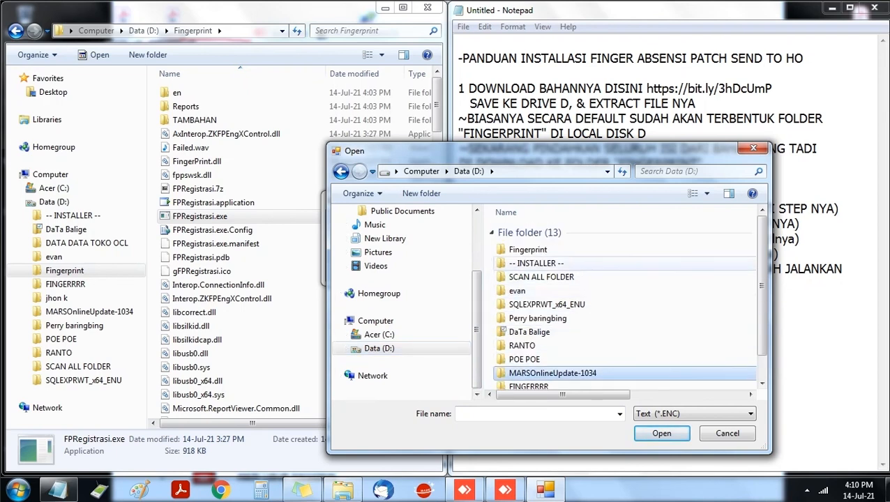
double_click(528, 250)
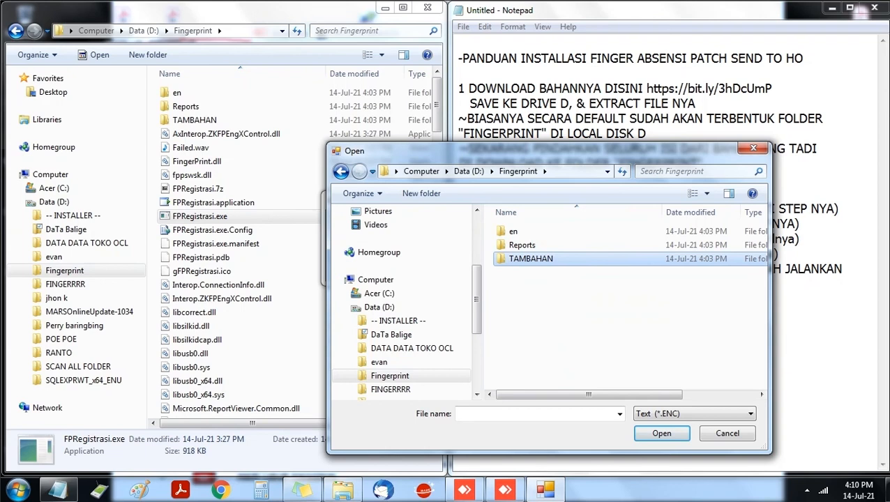
double_click(531, 259)
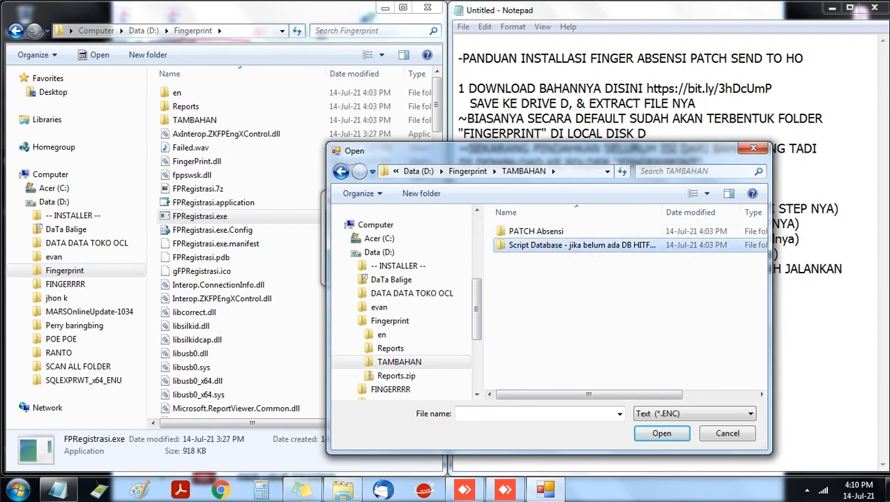
double_click(558, 245)
left_click(571, 231)
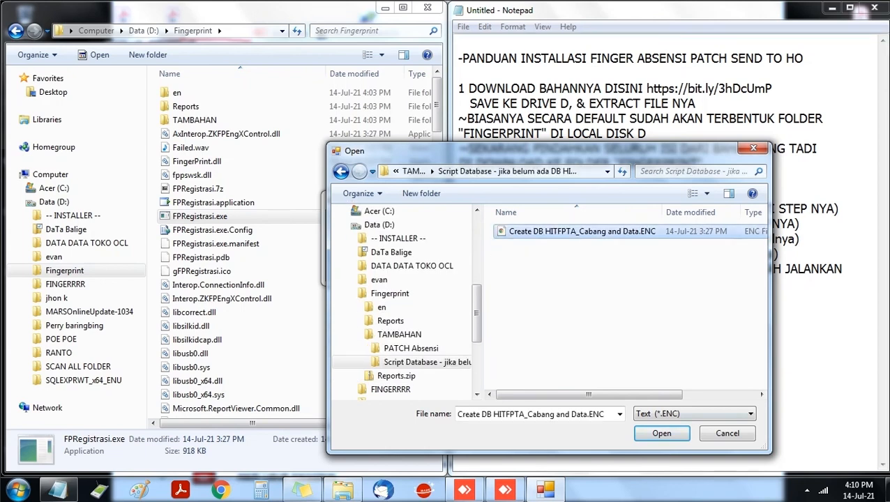
left_click(661, 433)
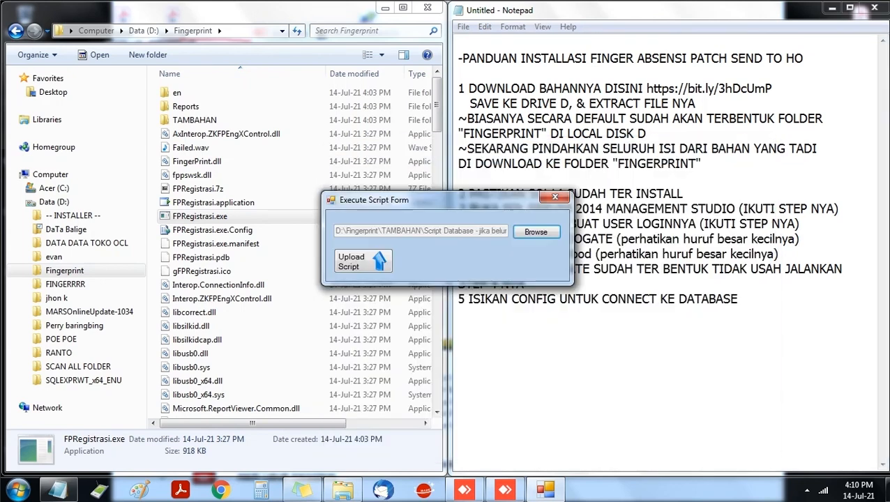
- Upload the script and acknowledge the 'Database berhasil dimasukkan' message
left_click(363, 261)
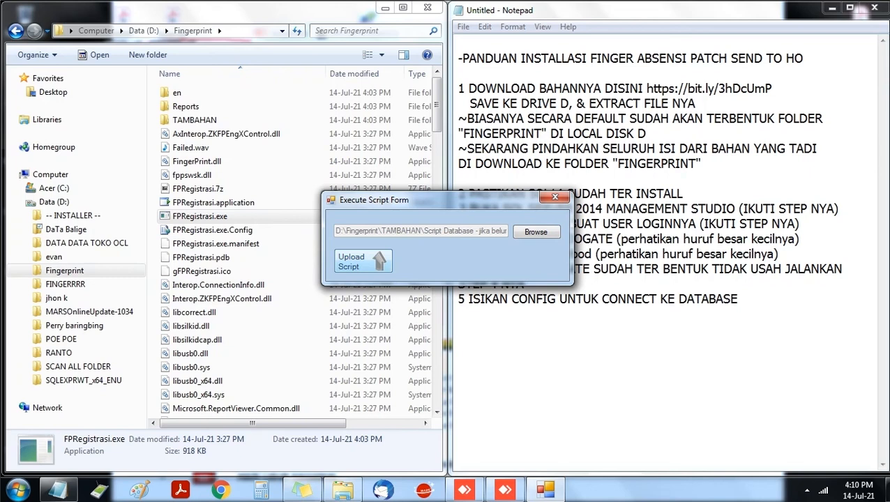
left_click(363, 261)
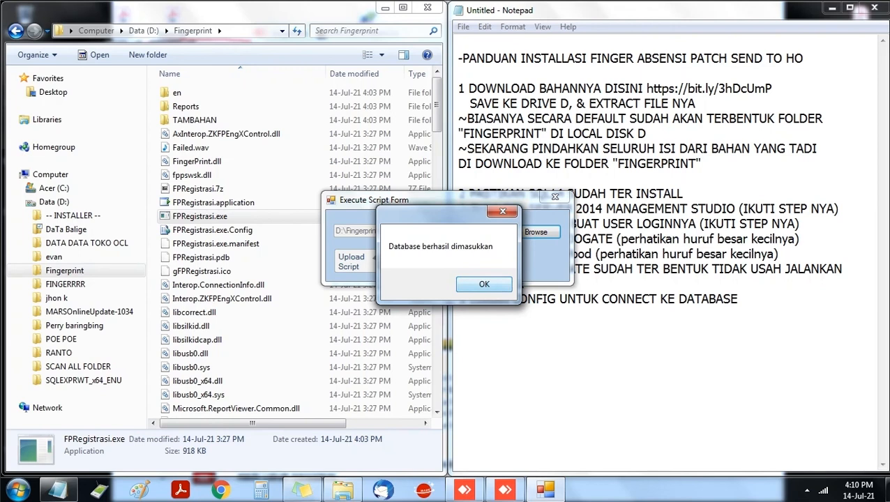
key("Return")
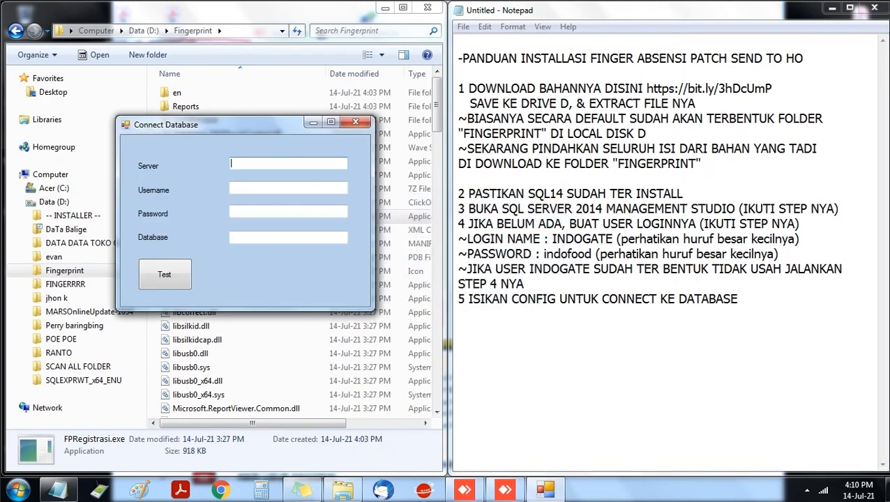
- Fill in server localhost\sql14, user INDOGATE, its password and database HITFPTA_Cabang
type("localhost\\sql14")
key("Tab")
type("INDOGATE")
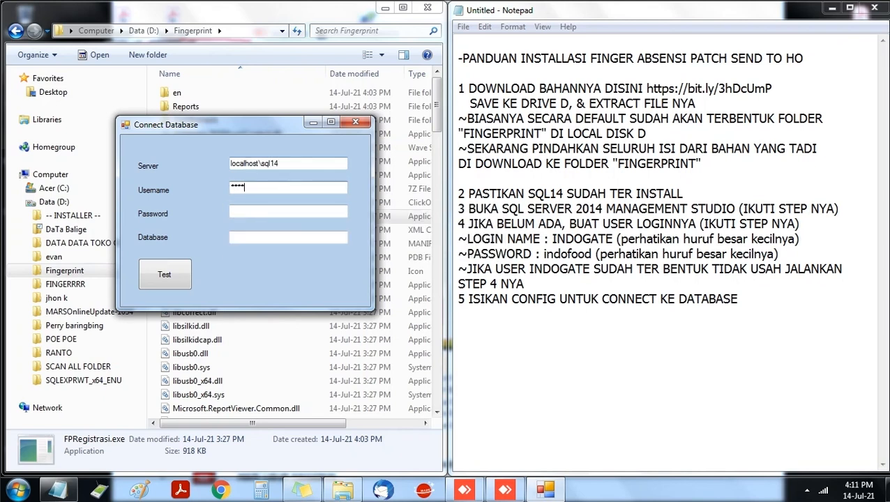
key("Tab")
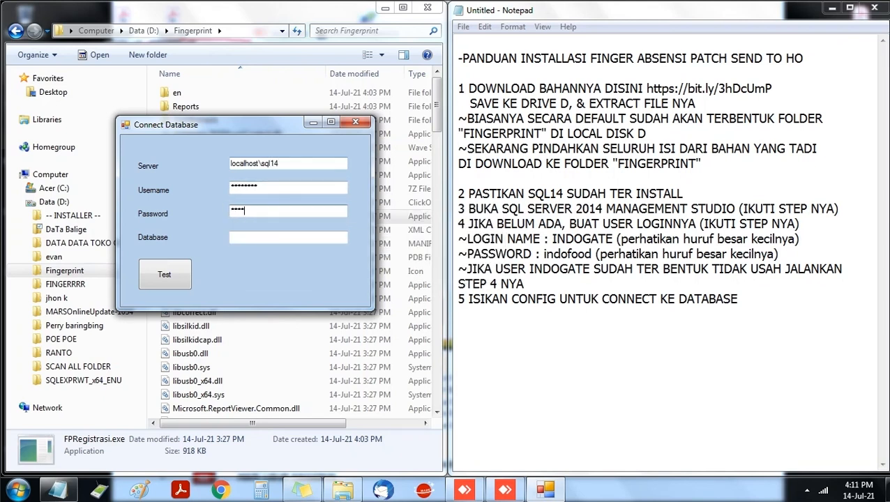
key("Tab")
type("HITF")
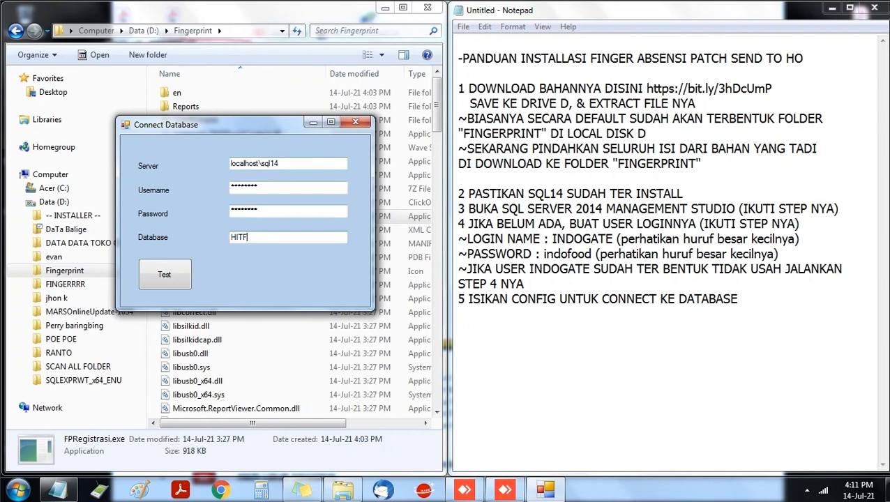
type("PTA_Cabang")
- Test the connection until it reports ready, then save it
left_click(164, 274)
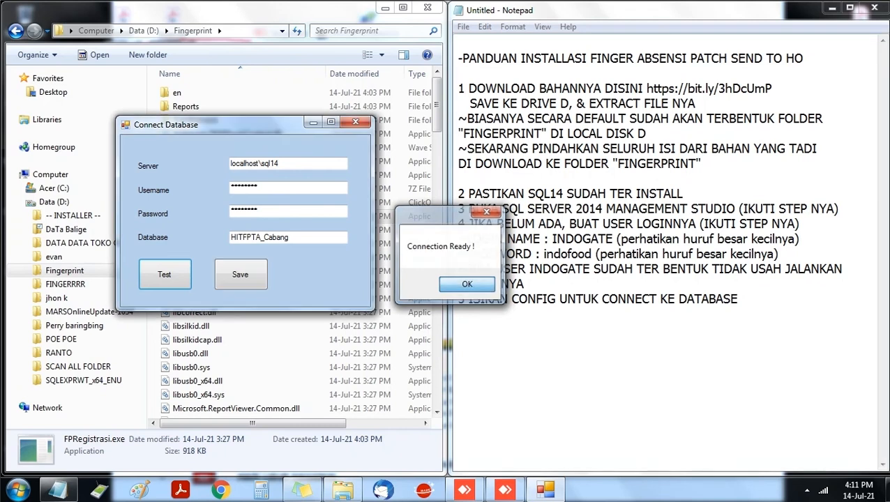
key("Return")
left_click(240, 274)
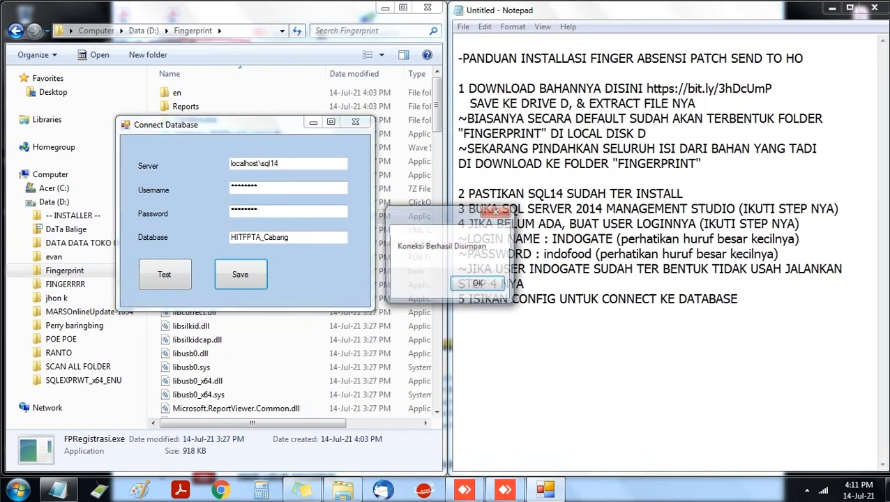
key("Return")
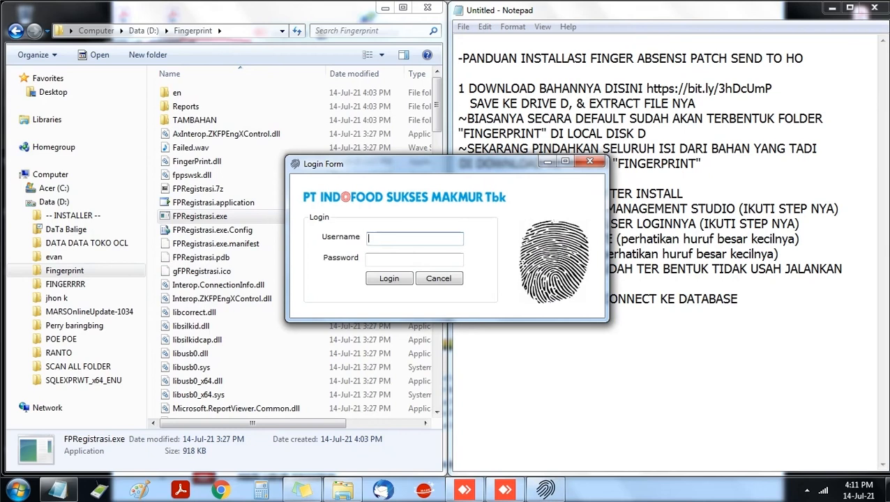
- Log into FP Registrasi as admin with the admin password
key("Tab")
key("Return")
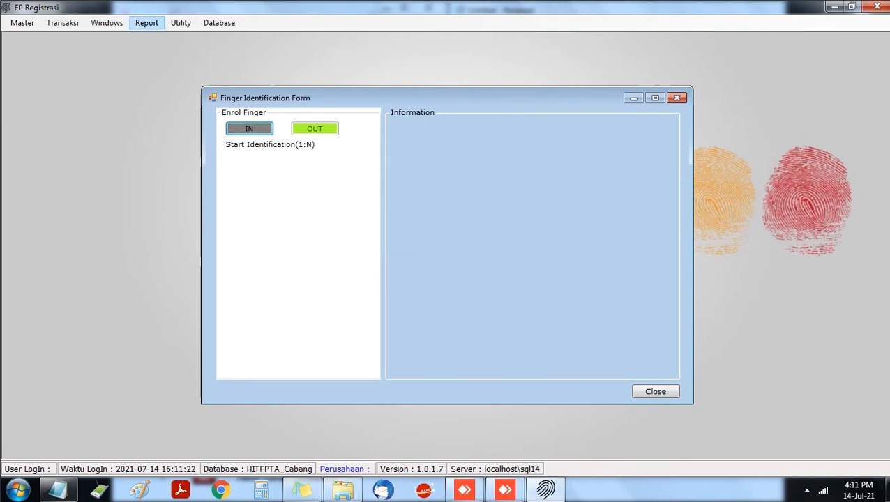
- Open the Finger Identification Form from the menus, then bring Explorer forward
left_click(180, 23)
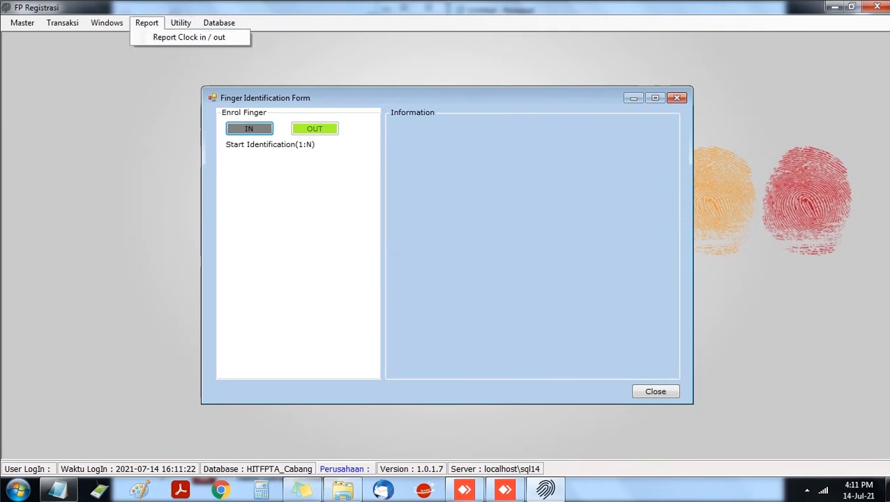
mouse_move(107, 23)
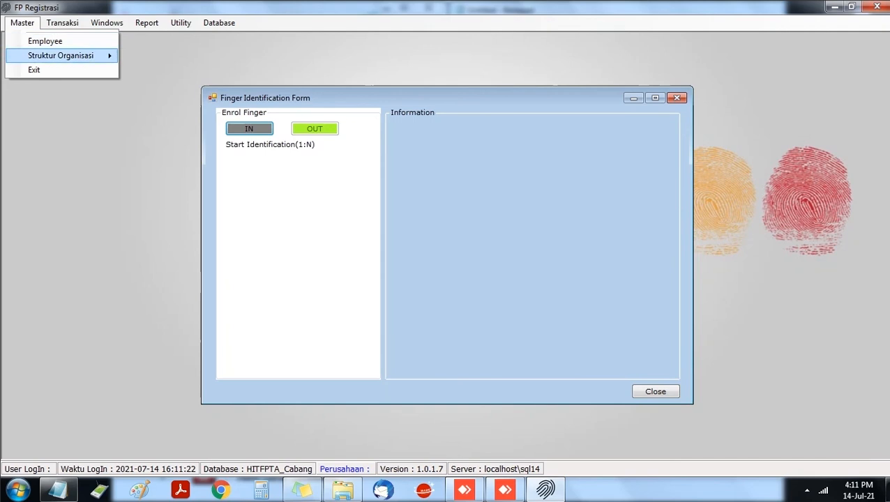
left_click(44, 41)
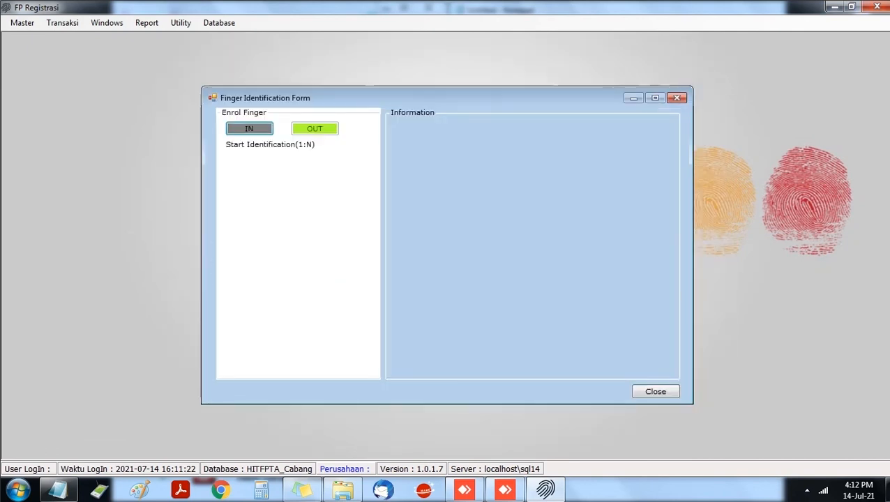
left_click(343, 491)
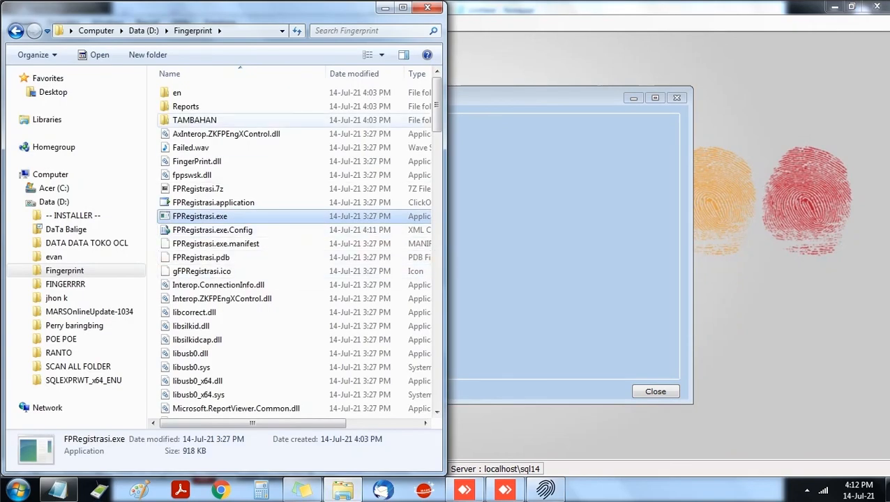
- Open TAMBAHAN\SU.txt and change its first entry from 0078,SP-Nias to 0037,SP-BALIGE
double_click(195, 120)
double_click(182, 120)
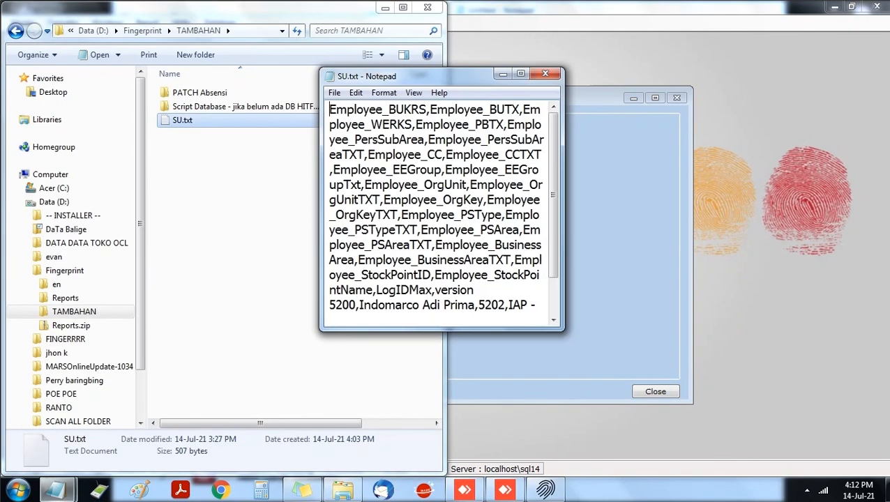
left_click(520, 74)
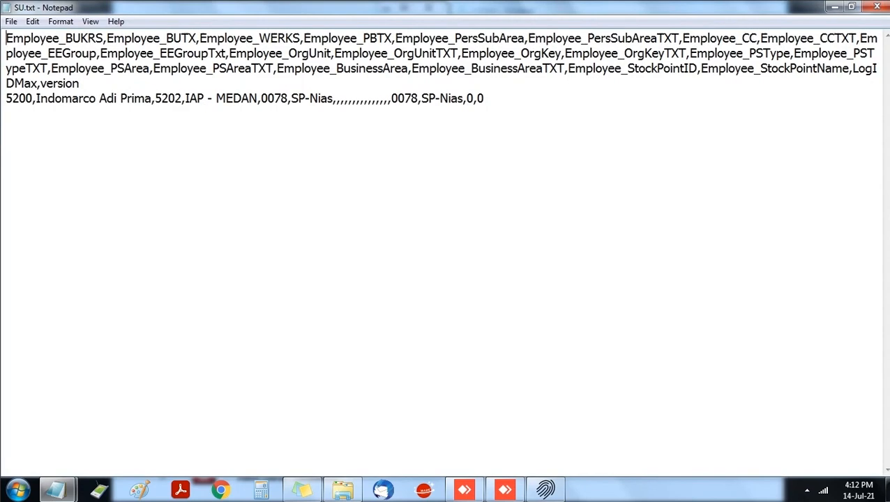
left_click(7, 113)
left_click_drag(274, 98, 288, 98)
type("37")
left_click_drag(309, 99, 333, 98)
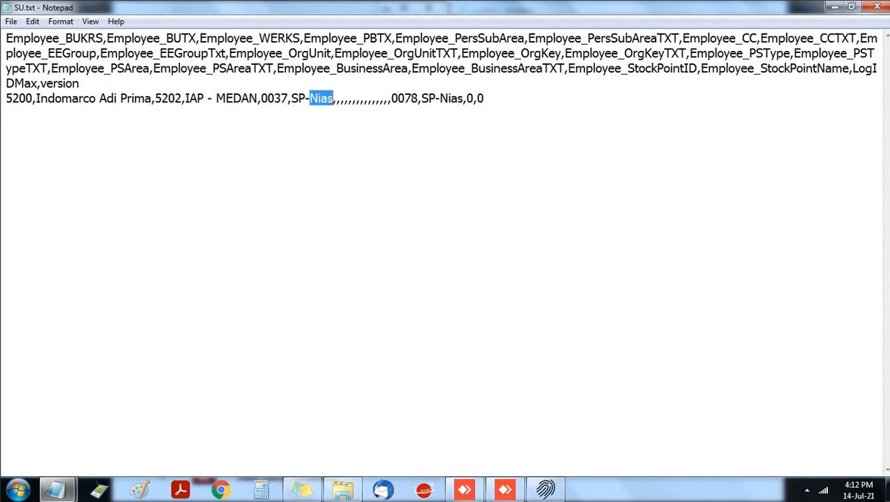
type("BALIGE")
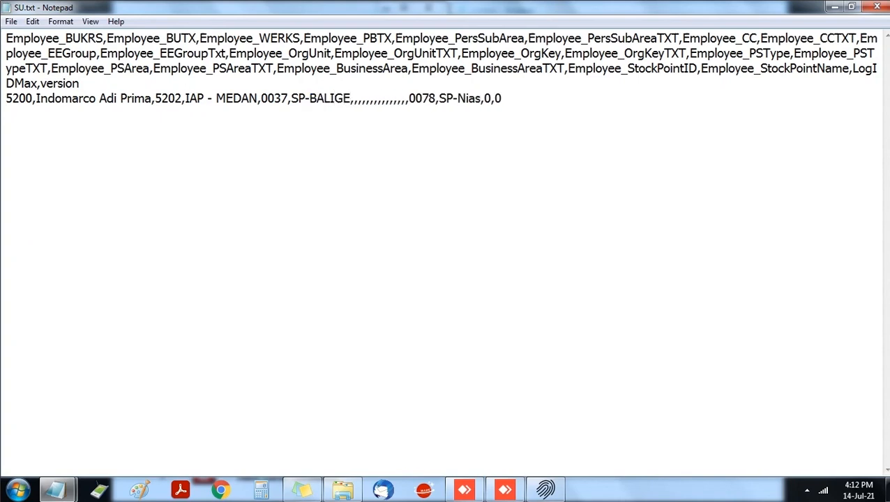
- Paste 0037,SP-BALIGE over the second 0078,SP-Nias entry and close the file
left_click_drag(261, 99, 351, 98)
key("ctrl+c")
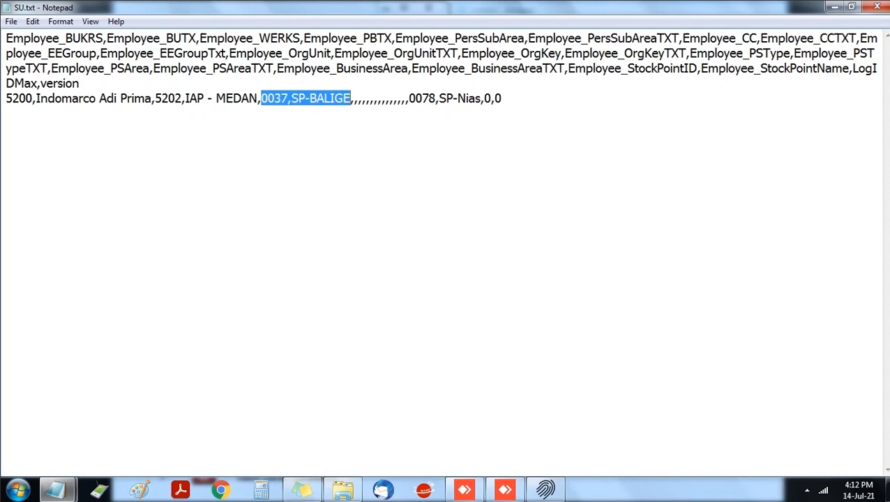
left_click_drag(408, 98, 481, 99)
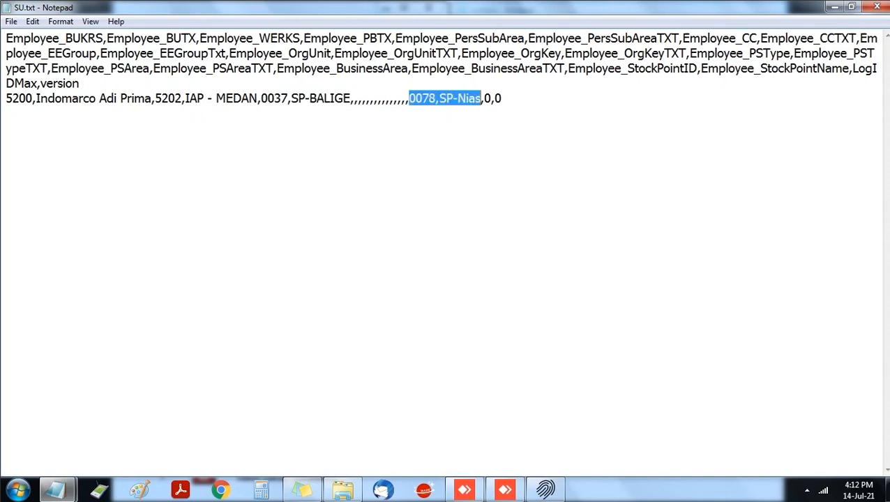
key("ctrl+v")
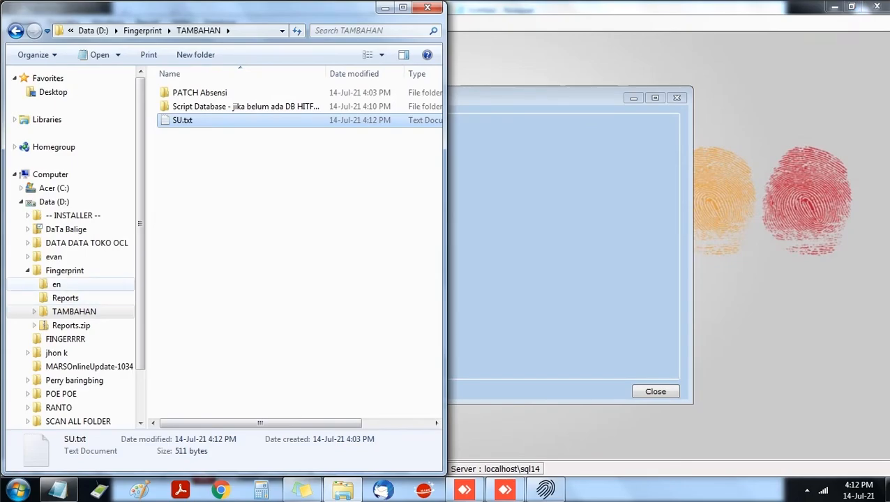
left_click(279, 280)
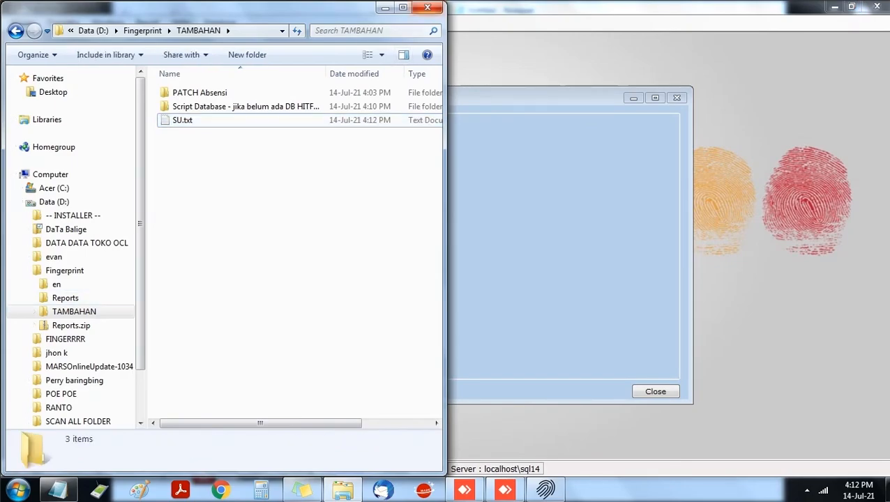
- Open Master > Restore Struktur Organisasi and browse for a source file
left_click(427, 7)
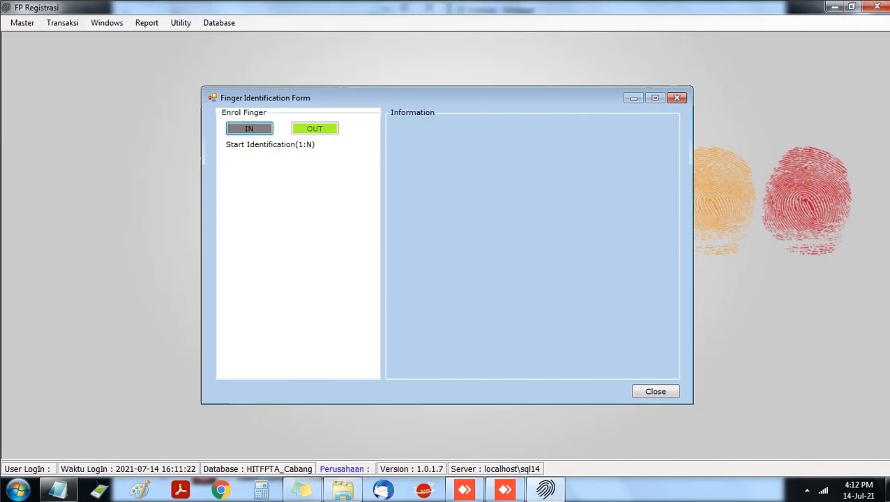
left_click(22, 22)
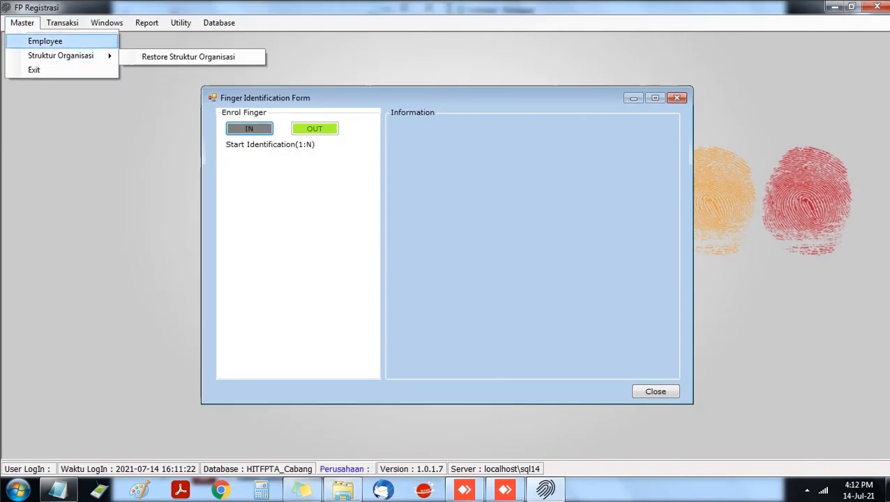
left_click(188, 56)
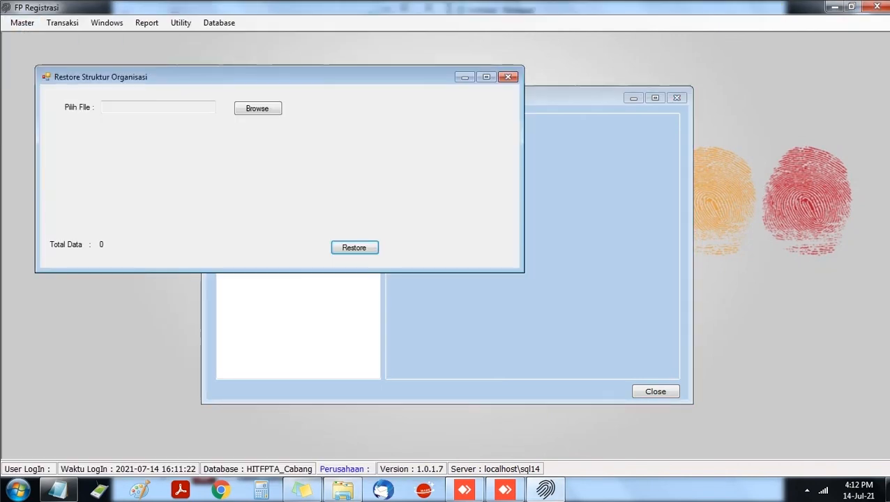
left_click(257, 108)
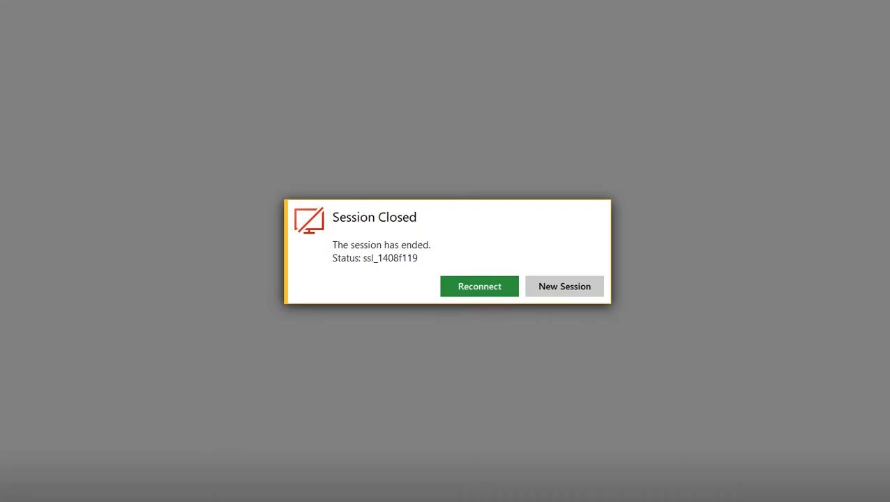
left_click(480, 287)
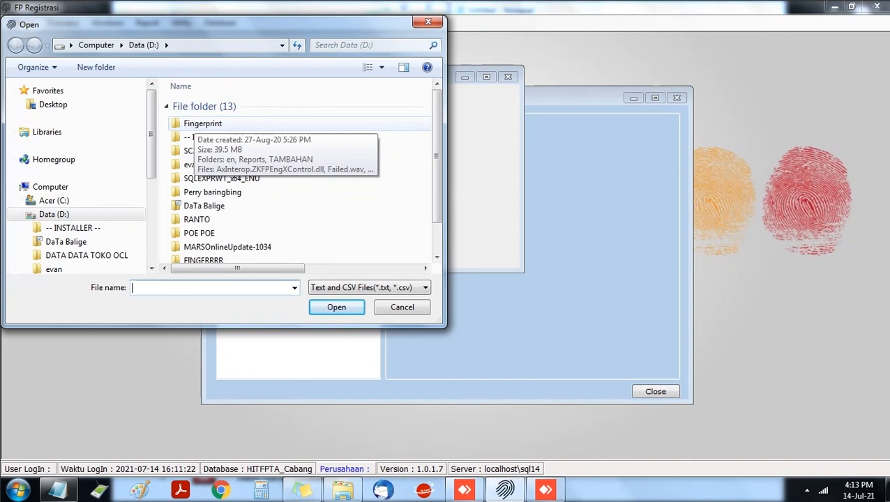
- Restore from D:\Fingerprint\TAMBAHAN\SU.txt, then close the restore and Finger Identification forms
double_click(199, 124)
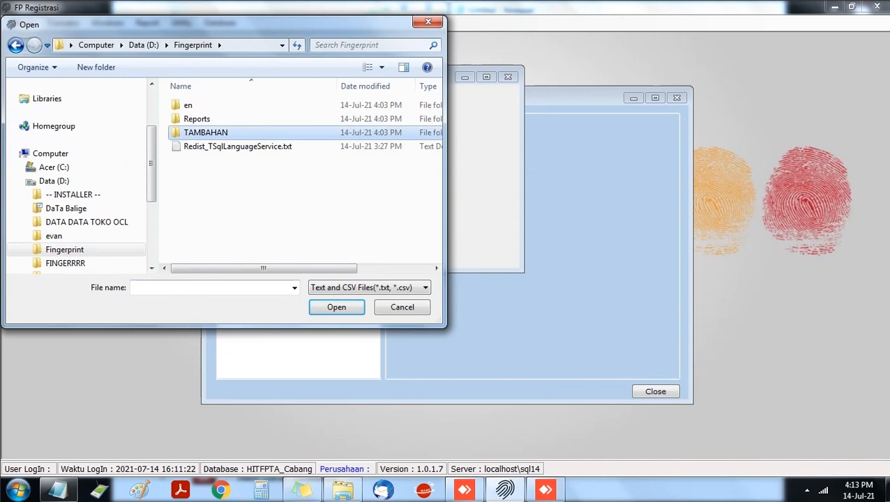
double_click(204, 132)
double_click(199, 132)
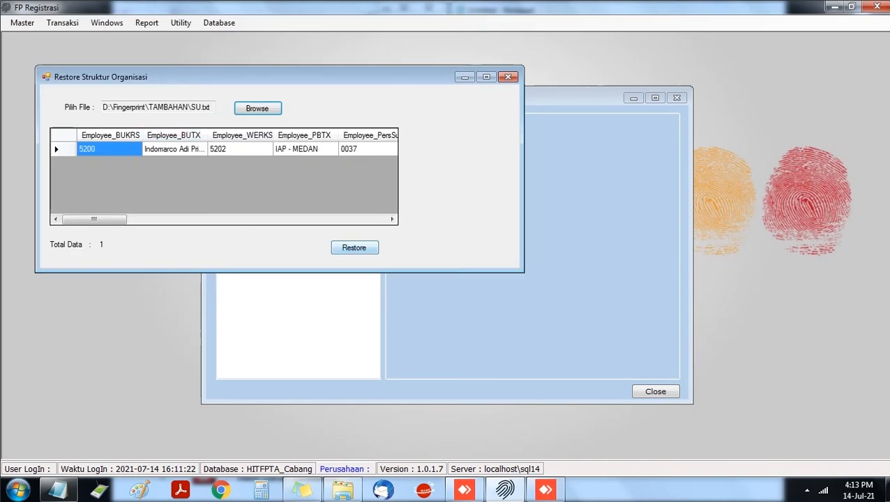
left_click(354, 248)
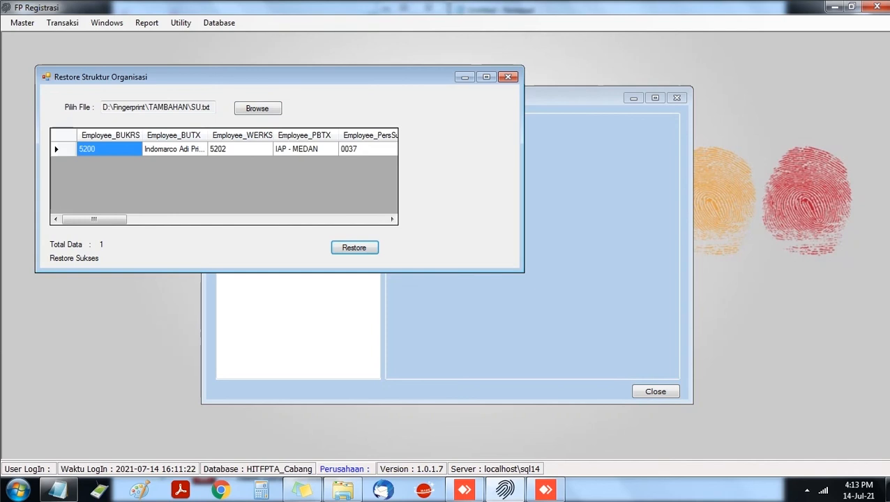
left_click(508, 77)
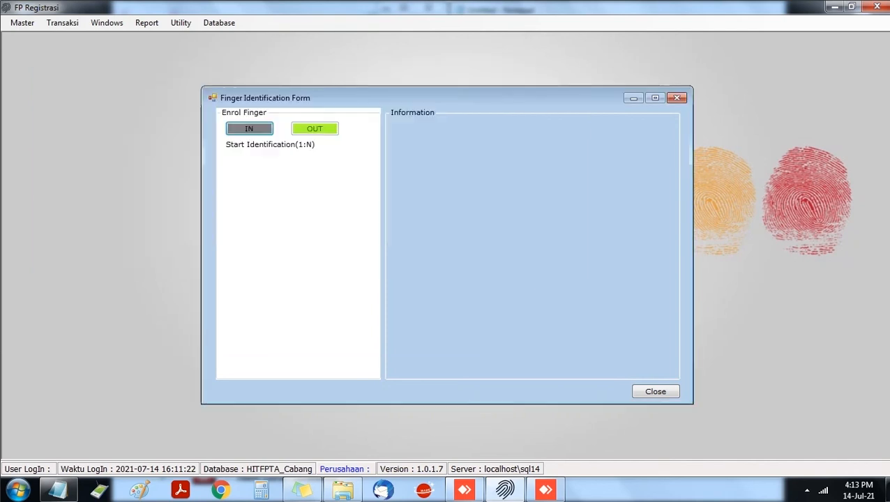
left_click(677, 97)
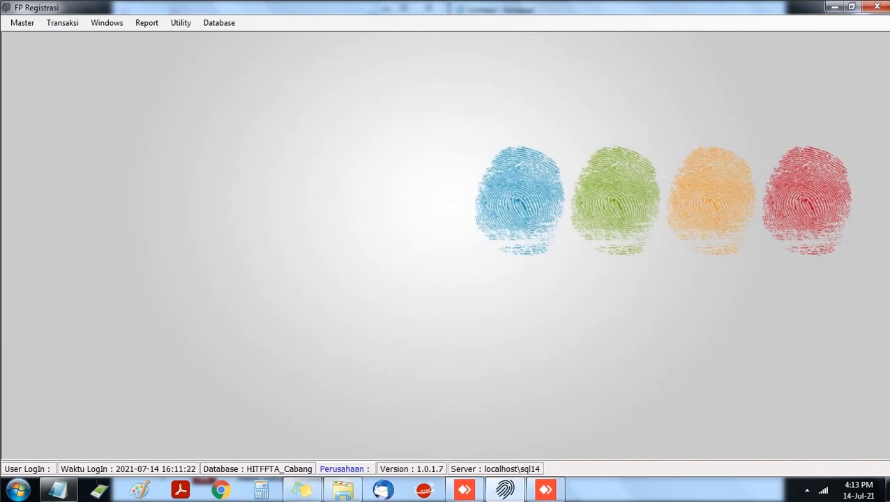
- Exit FP Registrasi and try pasting the PATCH Absensi files into Fingerprint, skipping the conflict
left_click(876, 6)
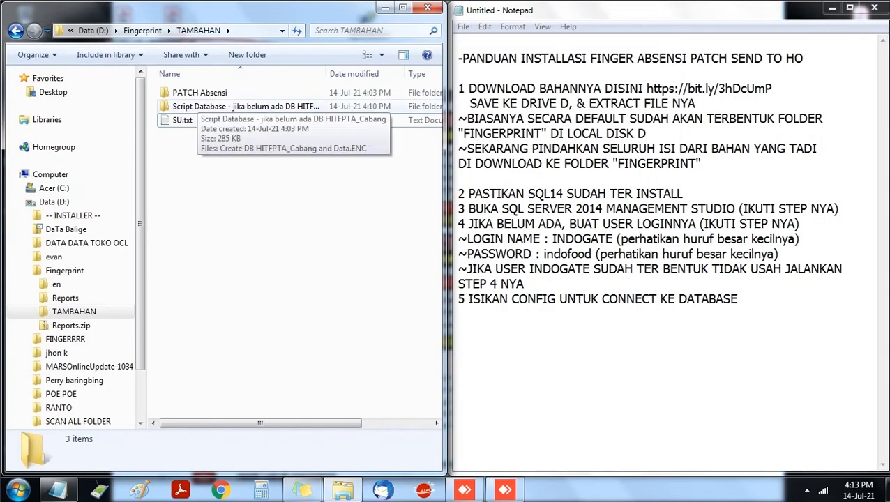
double_click(198, 92)
left_click(200, 93)
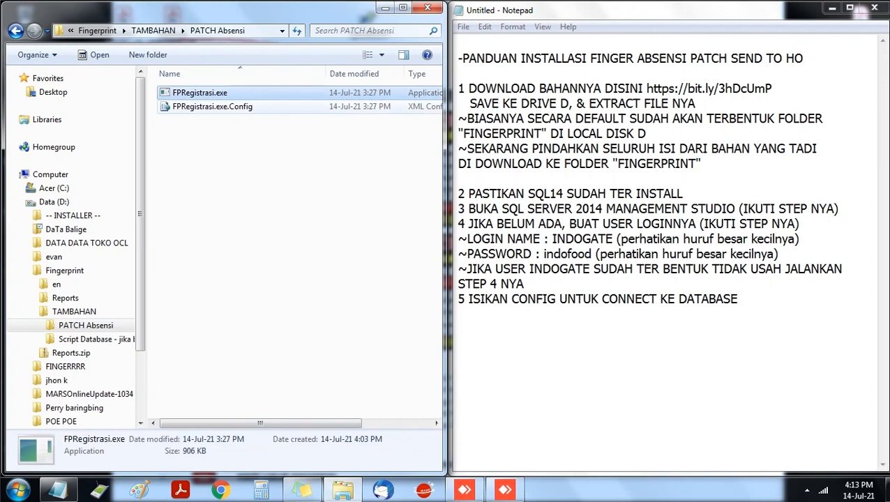
left_click(212, 106, "shift")
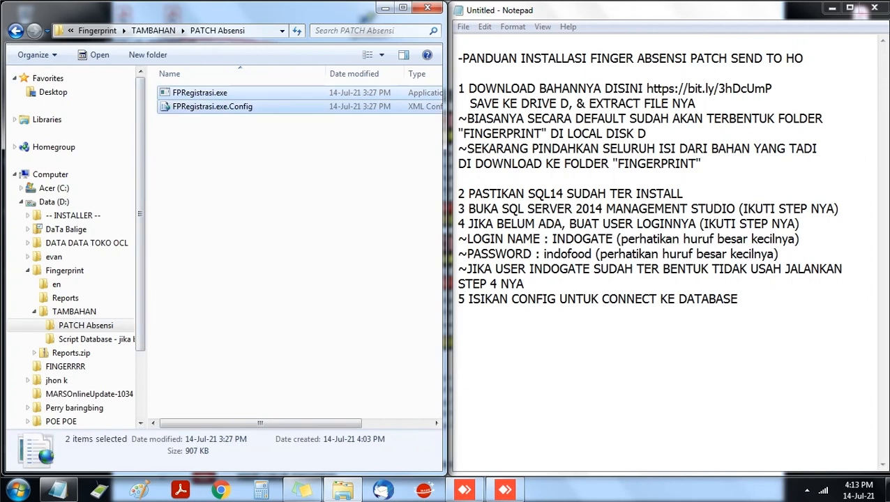
left_click(16, 30)
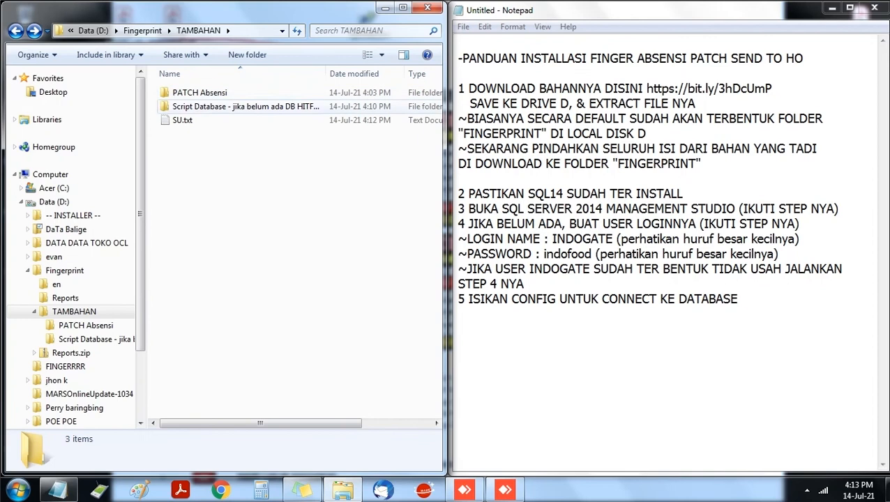
left_click(16, 30)
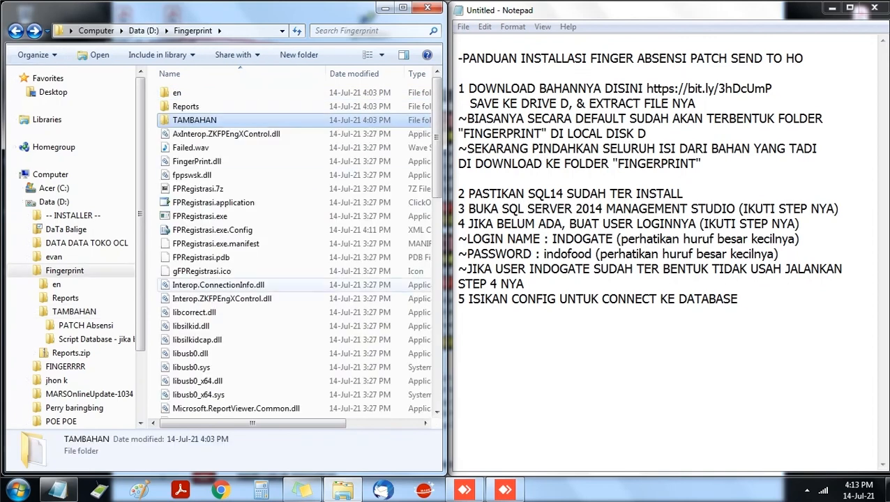
key("ctrl+v")
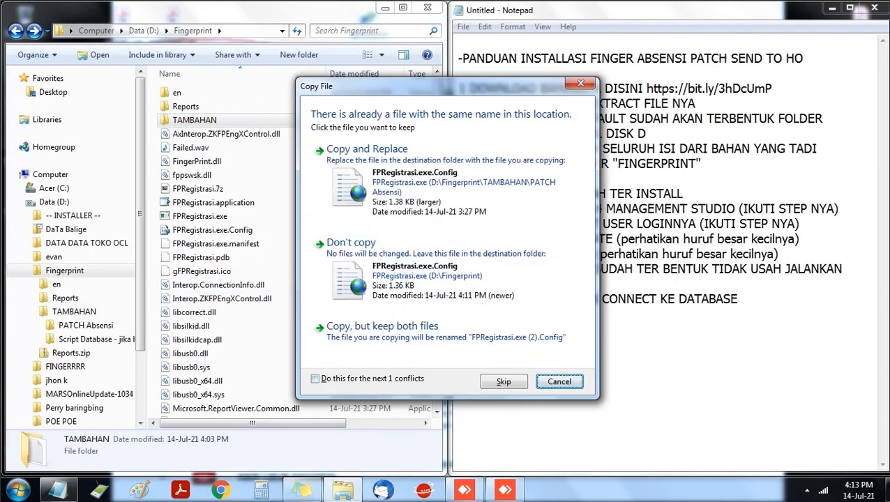
left_click(559, 382)
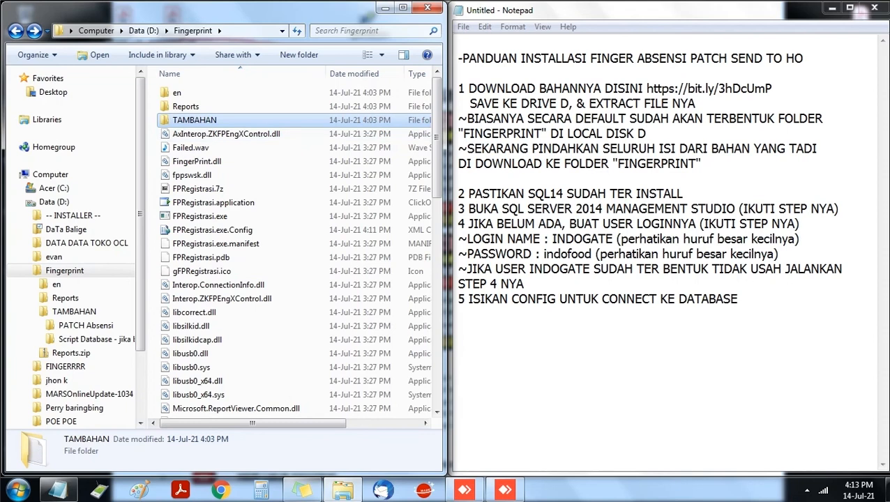
- Copy FPRegistrasi.exe and FPRegistrasi.exe.Config from PATCH Absensi and look for Paste in Fingerprint
double_click(194, 120)
double_click(199, 93)
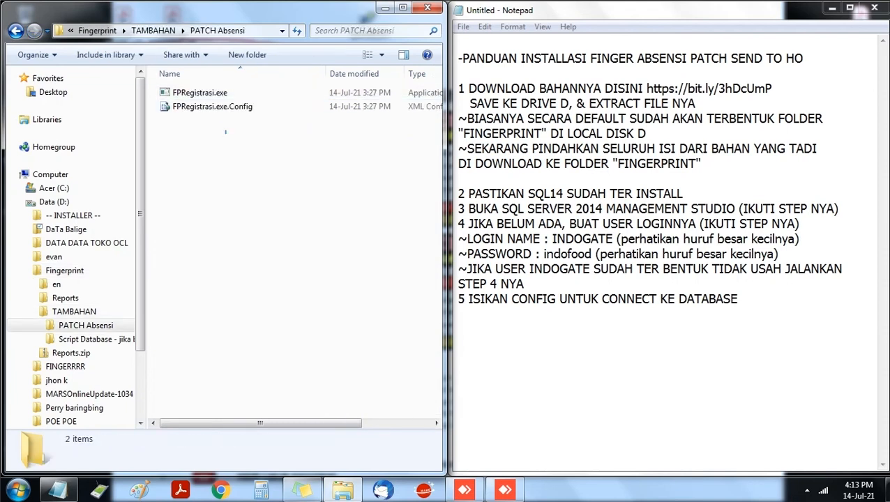
left_click_drag(225, 131, 197, 92)
right_click(196, 91)
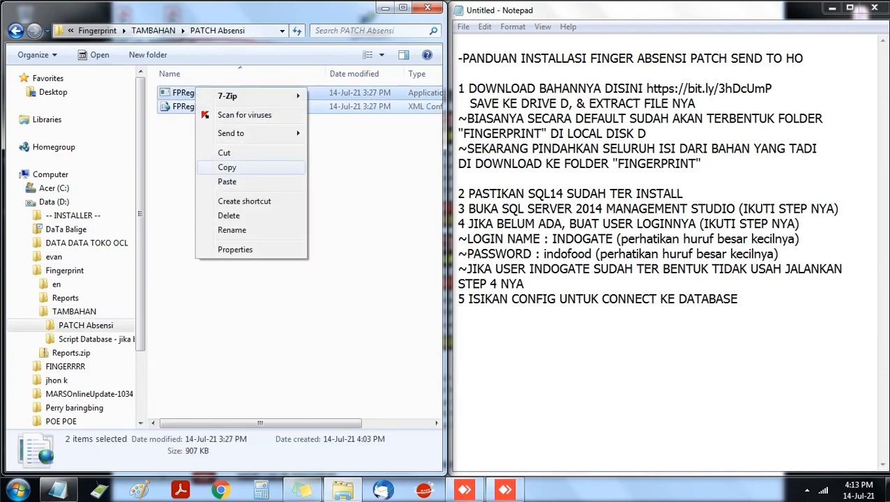
left_click(228, 167)
key("BackSpace")
key("BackSpace")
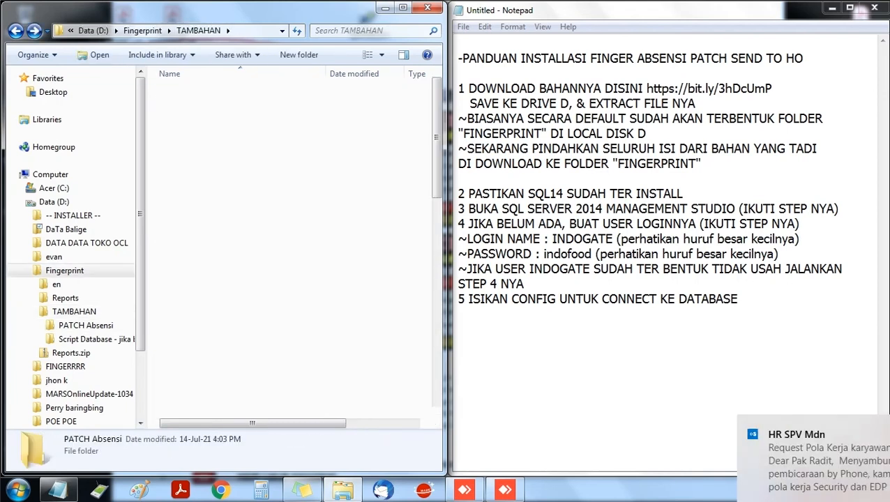
right_click(364, 257)
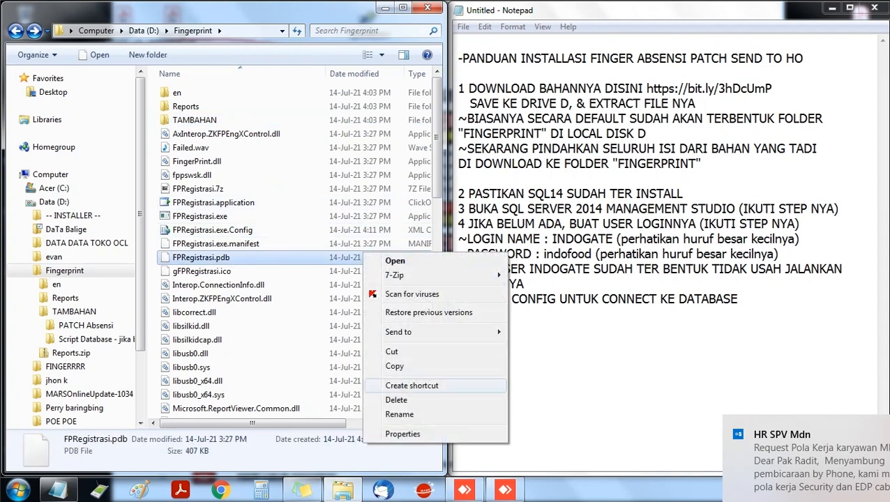
right_click(368, 202)
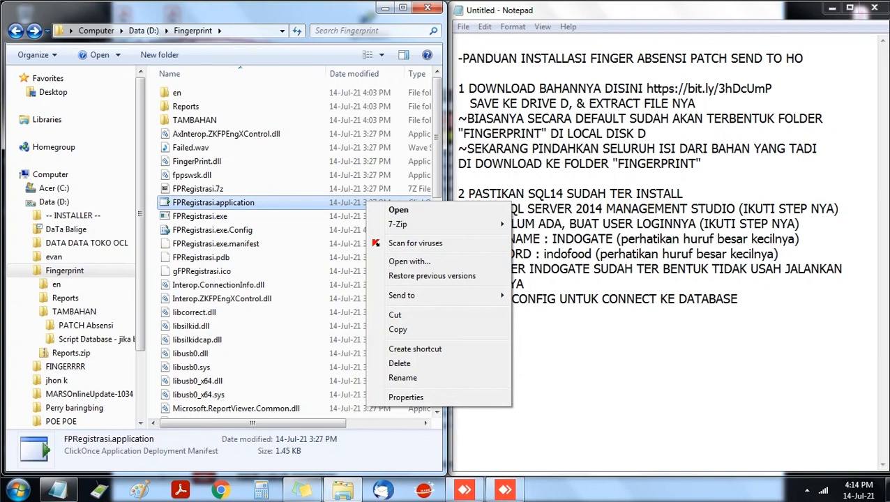
- Copy both patch files from TAMBAHAN\PATCH Absensi once more
double_click(194, 120)
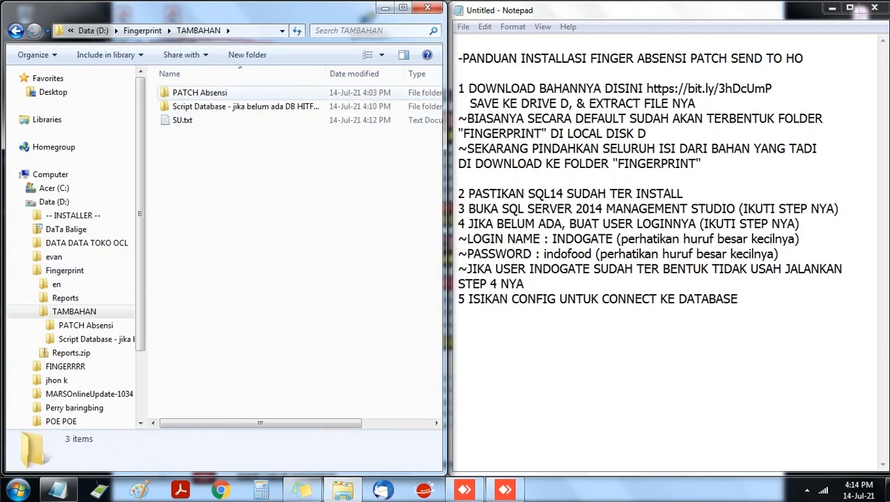
double_click(200, 93)
left_click(209, 106)
left_click(200, 93, "shift")
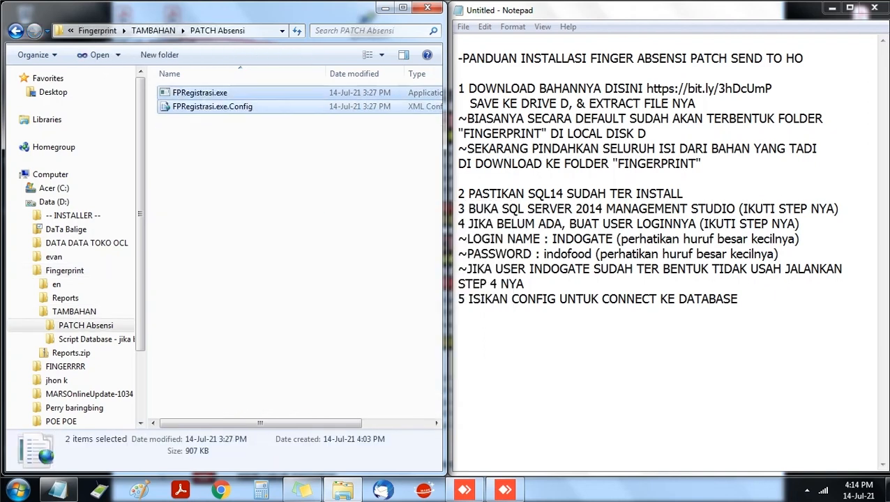
right_click(200, 98)
left_click(233, 175)
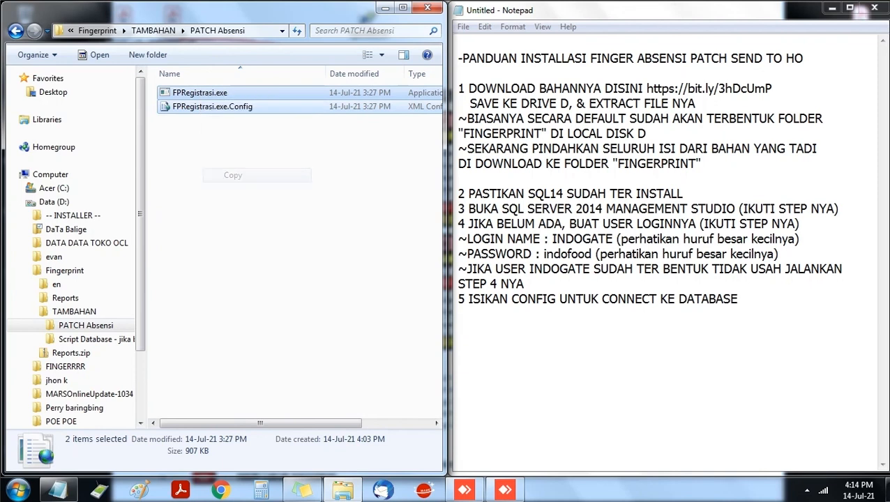
key("BackSpace")
key("BackSpace")
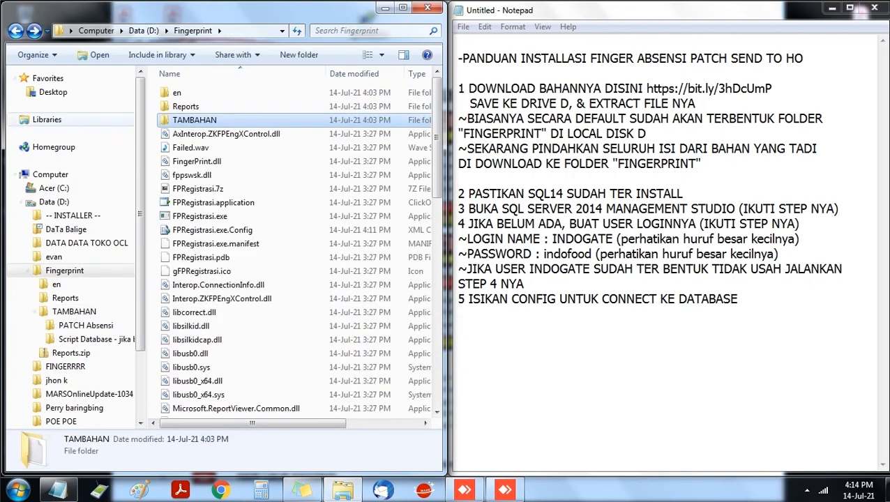
- Paste them into Fingerprint, replacing both existing files, and launch FPRegistrasi.exe
right_click(331, 243)
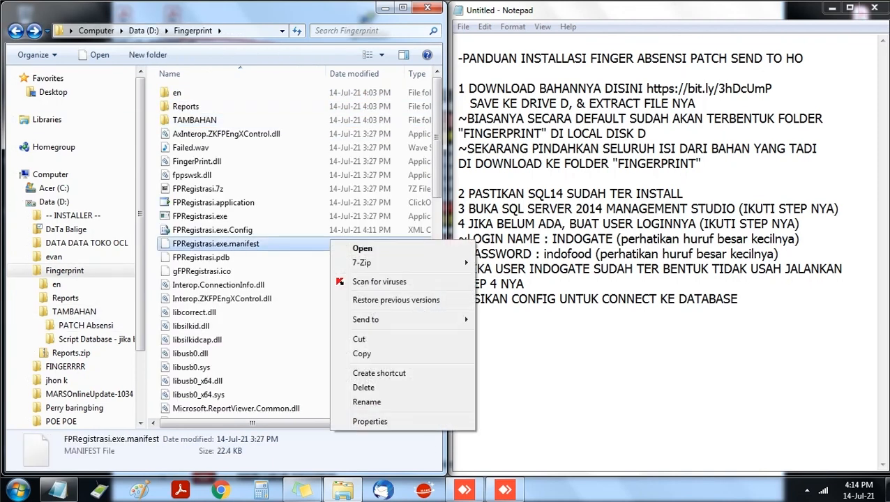
left_click(195, 175)
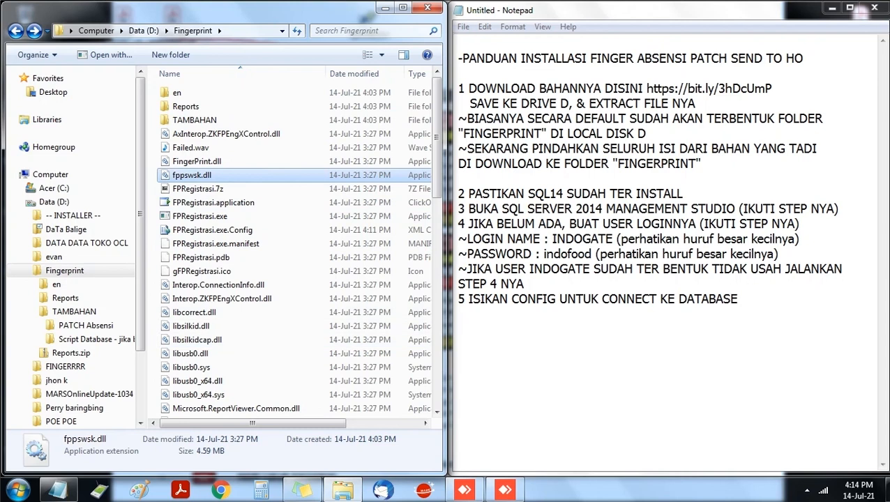
key("ctrl+v")
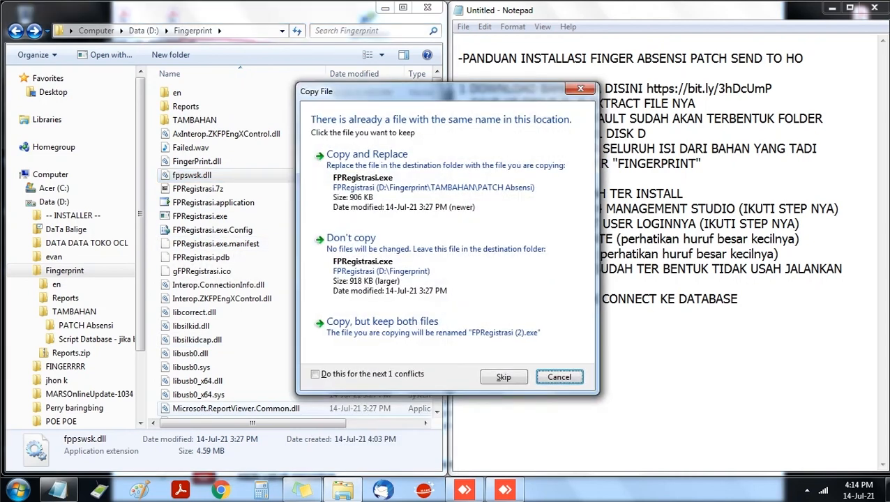
left_click(315, 374)
left_click(367, 157)
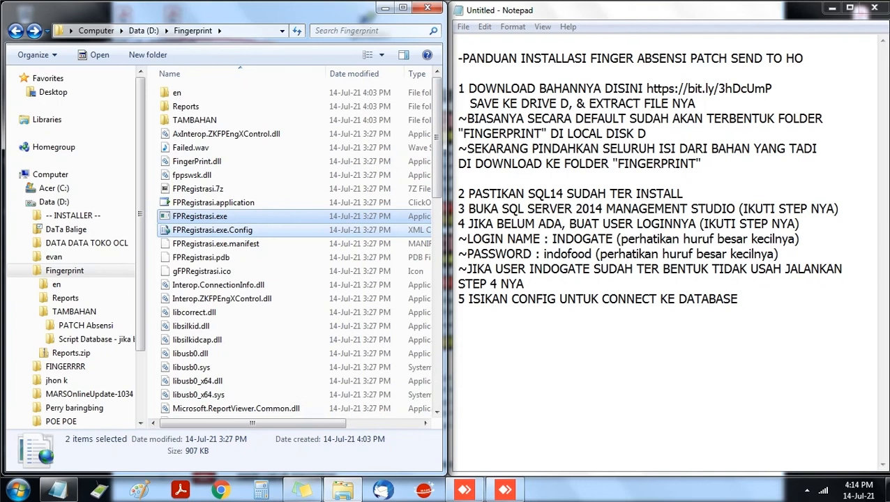
double_click(200, 216)
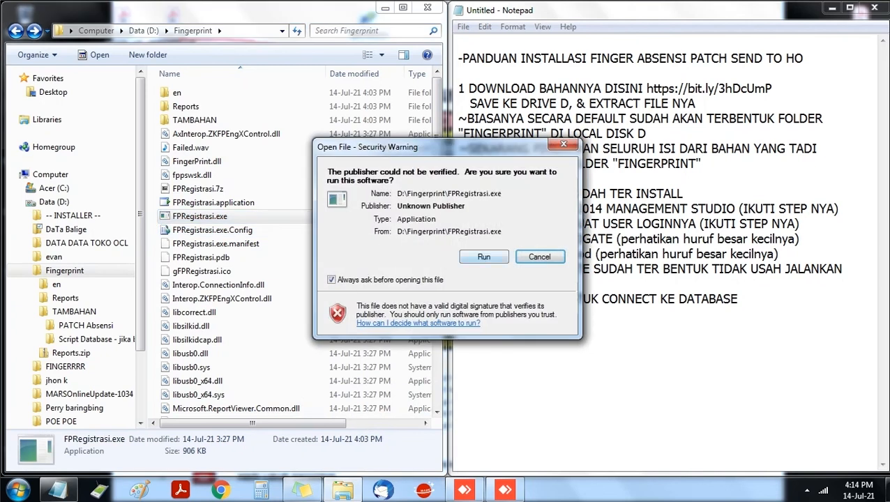
- Allow the unverified program to run and log in as admin
key("Return")
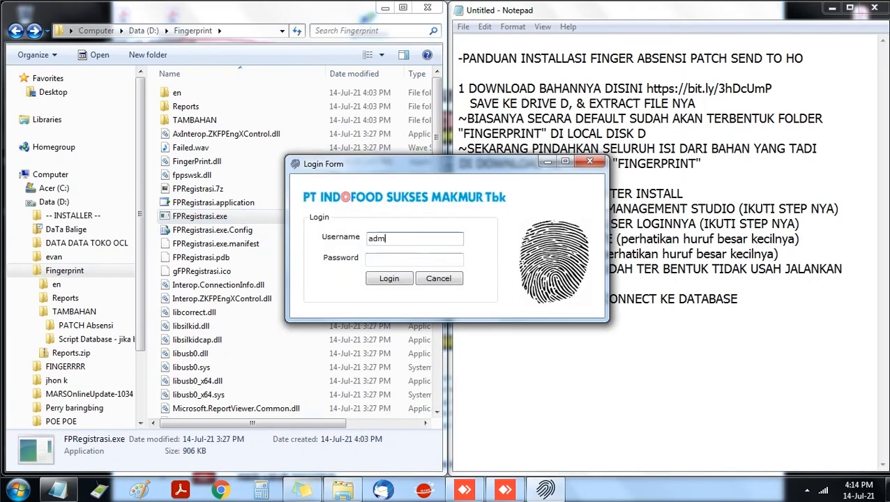
key("Tab")
key("Return")
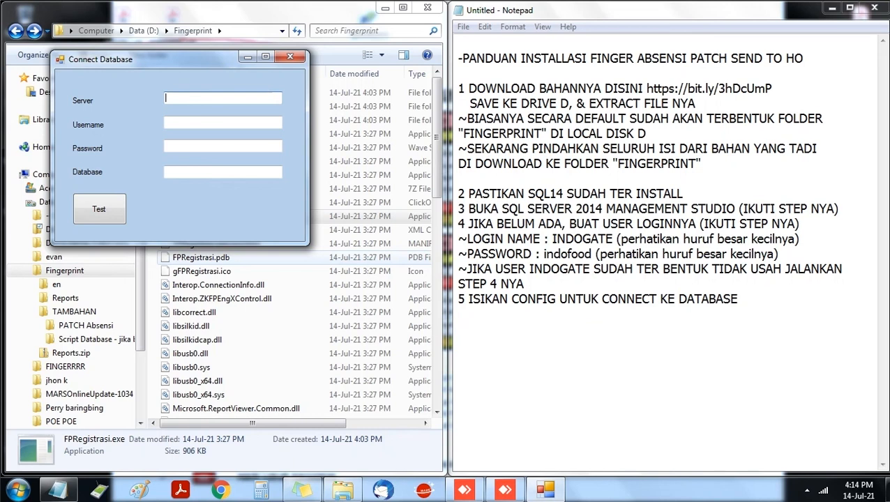
- Enter server localhost\sql14, user INDOGATE, the password and database HIFPTA_Caaang; the test fails
type("localhost\\sql14")
key("Tab")
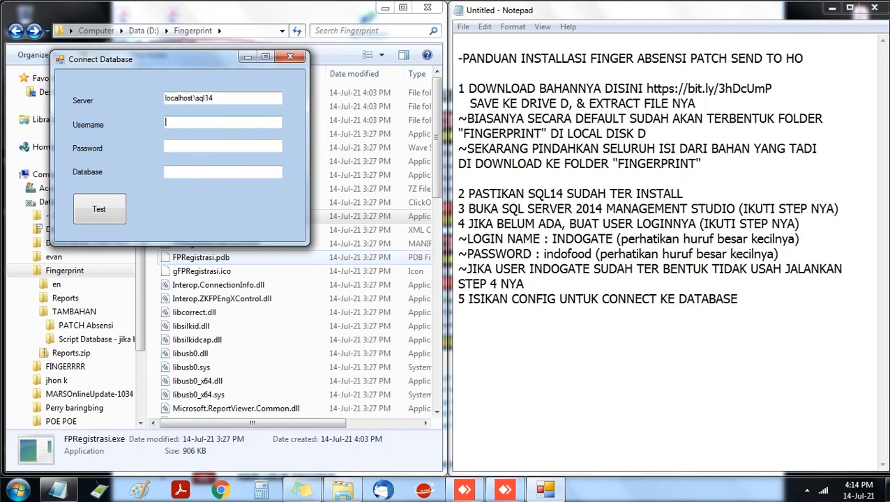
key("Caps_Lock")
type("INDOGATE")
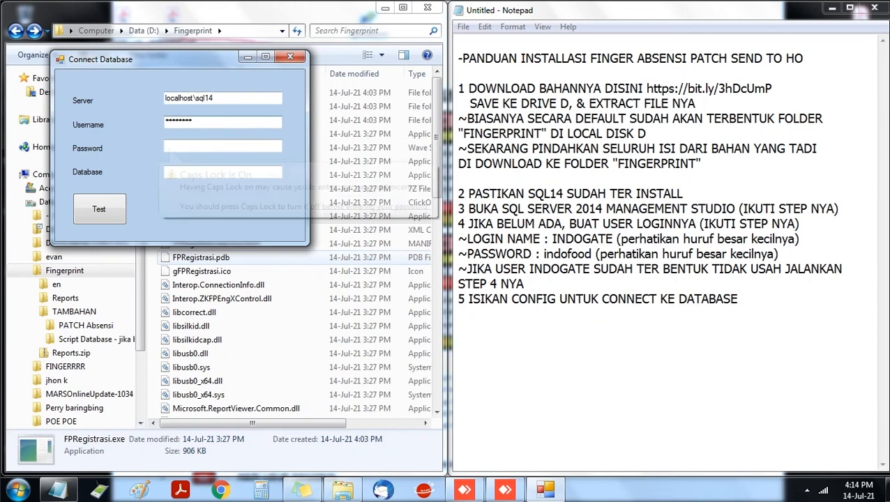
key("Caps_Lock")
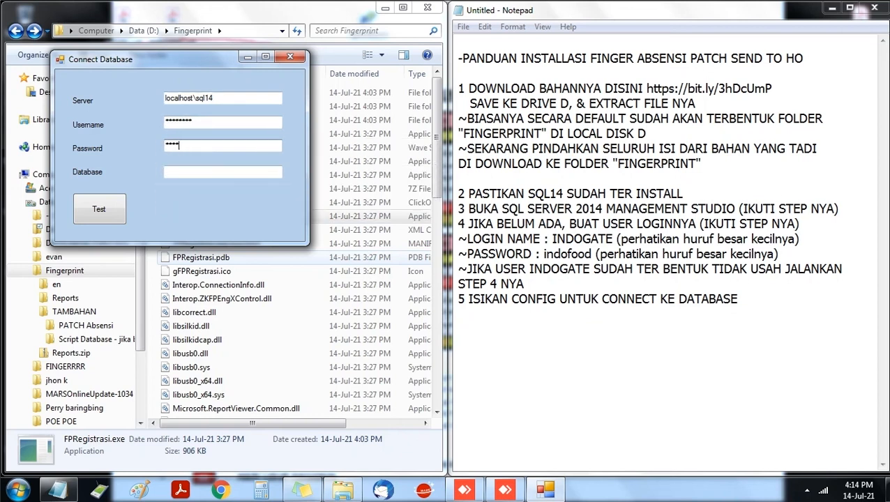
key("Tab")
type("HI")
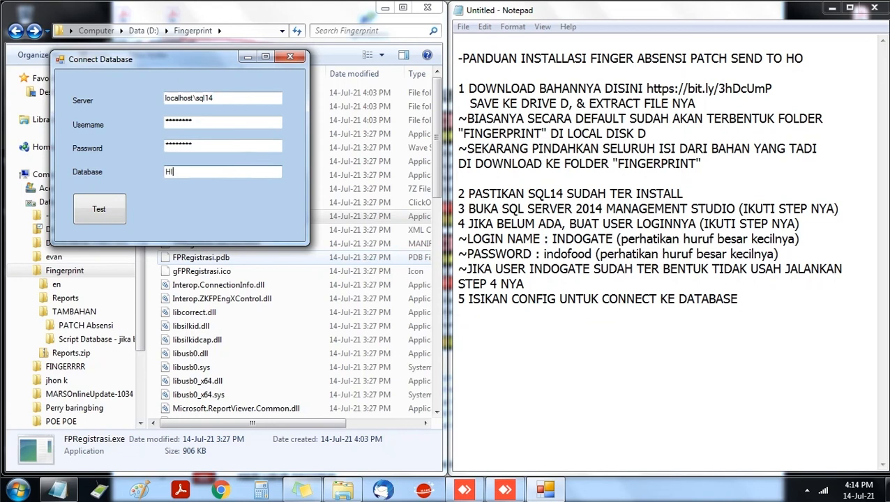
type("FPTA_Caa")
type("ang")
key("Tab")
key("Return")
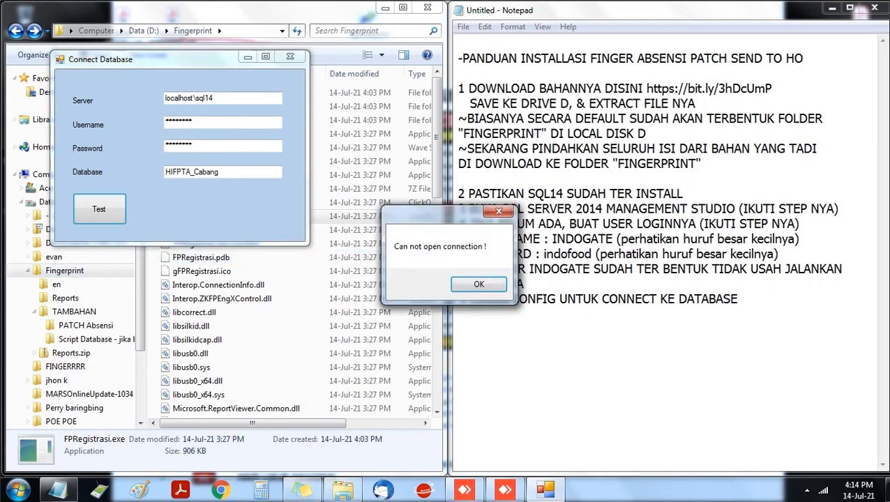
key("Return")
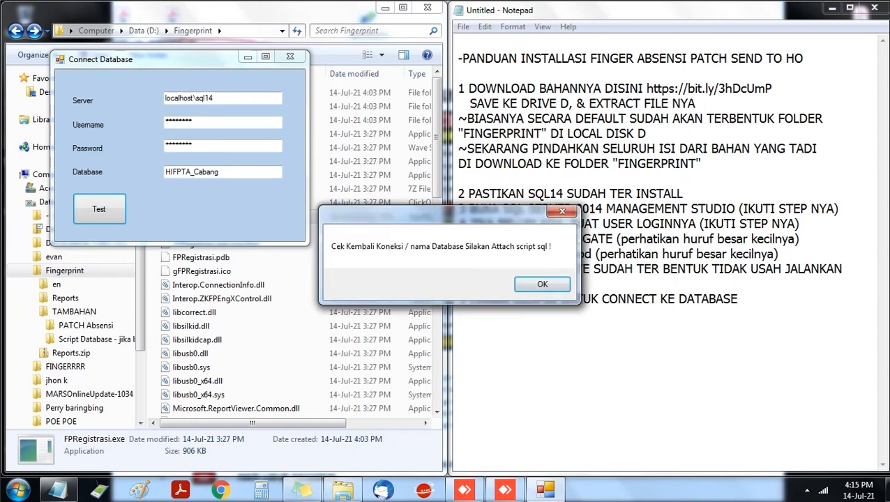
- Dismiss the connection error, close the script form, relaunch FPRegistrasi.exe and log in as admin
left_click(562, 211)
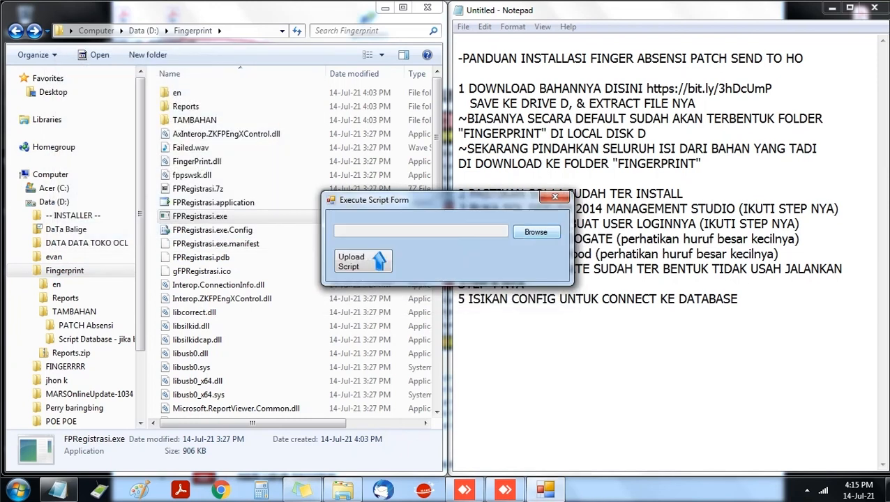
left_click(555, 198)
double_click(300, 216)
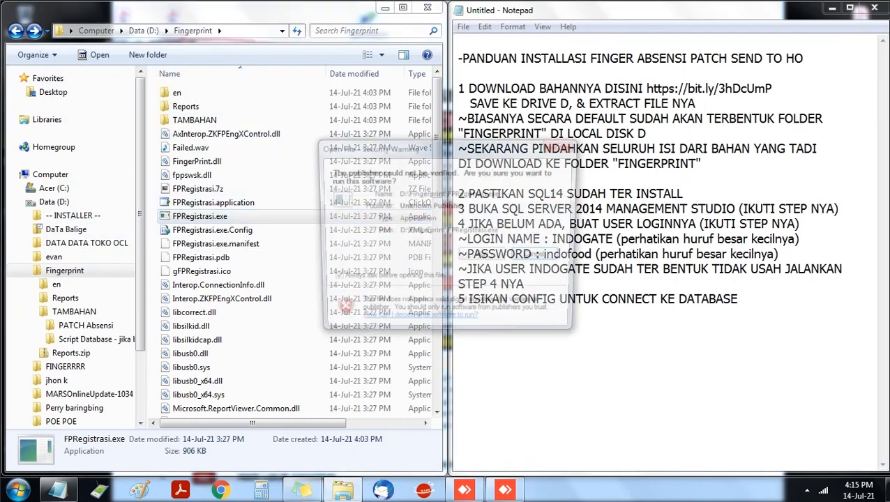
left_click(464, 256)
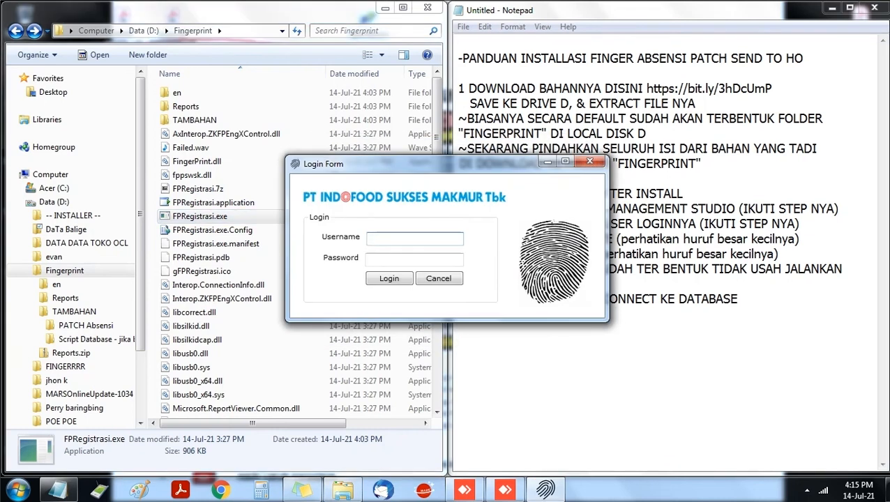
key("Tab")
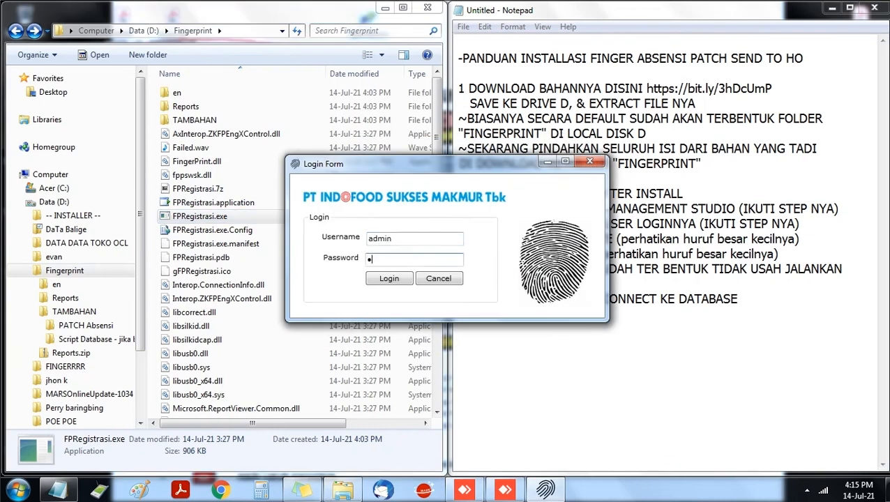
key("Return")
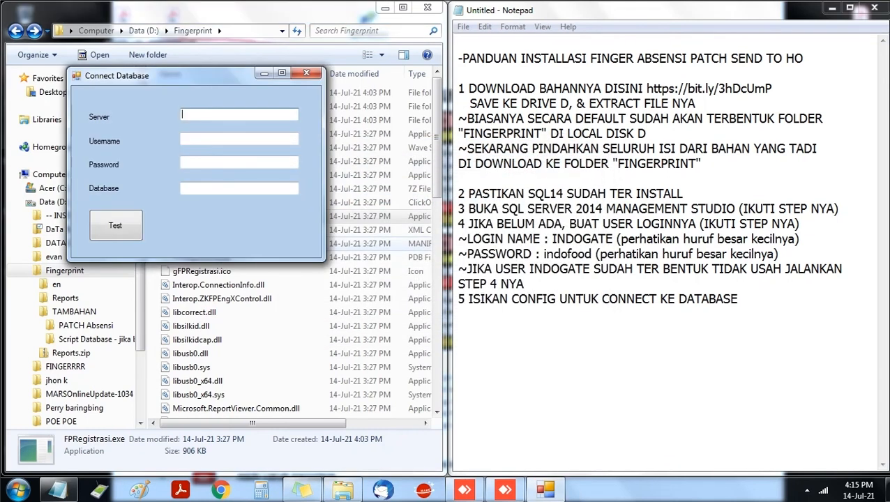
- Re-enter server localhost\sql14, user INDOGATE, the password and database HITFPTA_Cabang
type("localhost\\sql14")
left_click(183, 138)
key("Caps_Lock")
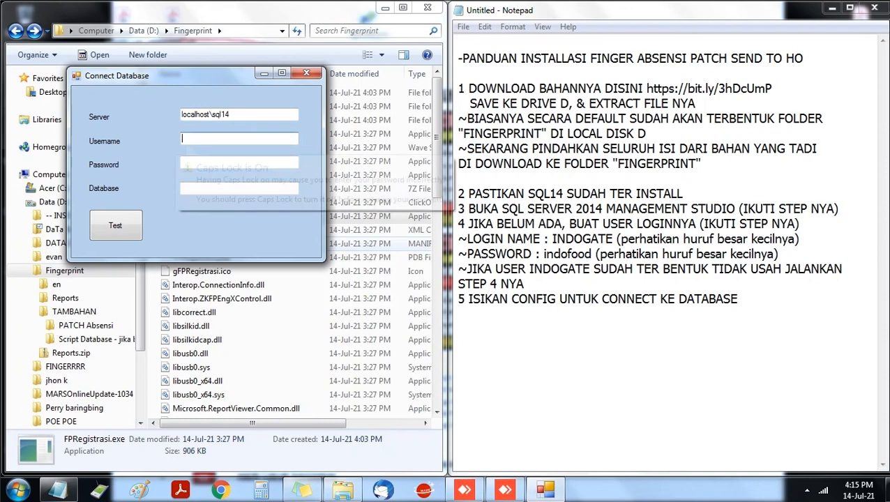
type("INDOGATE")
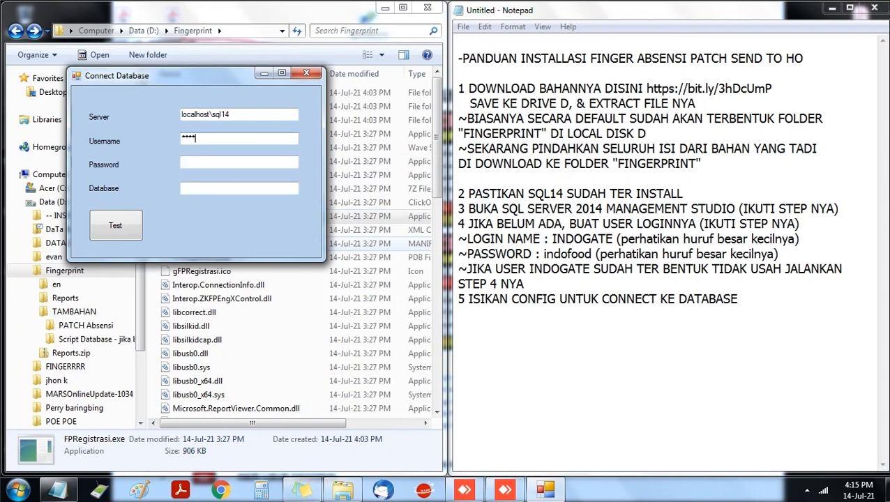
key("Tab")
key("Caps_Lock")
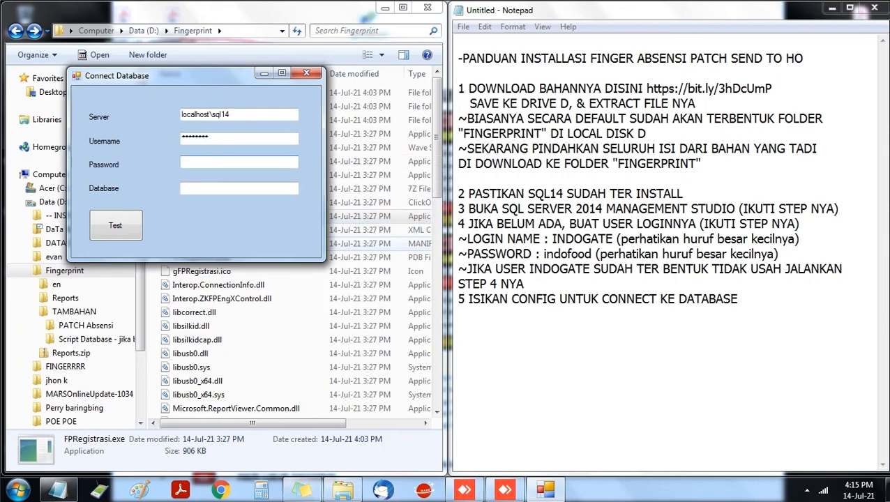
key("Tab")
type("HITFPTA")
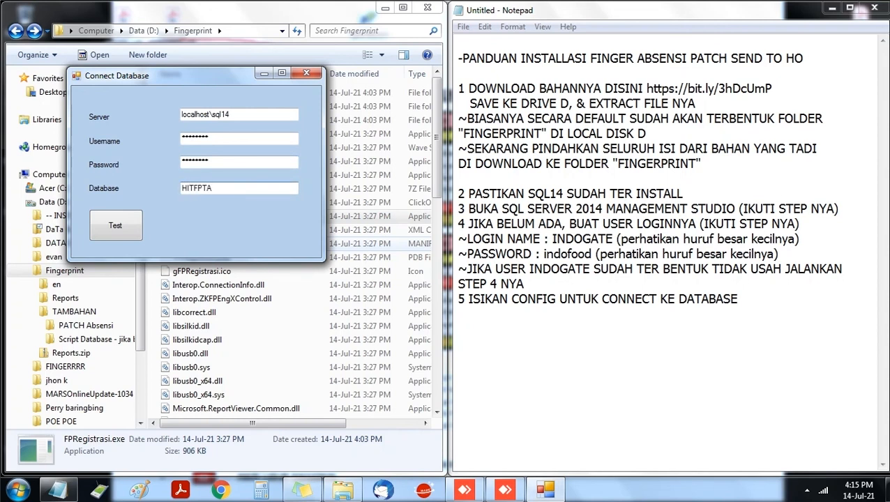
type("_Cabang")
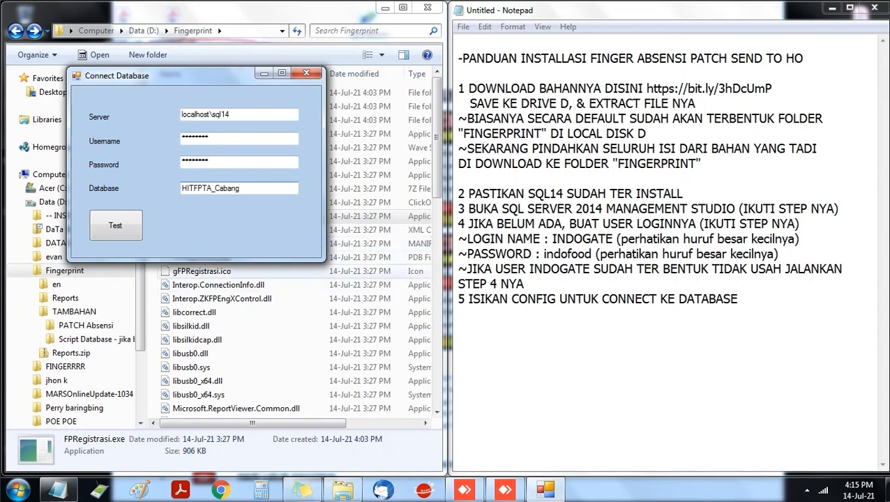
- Test the connection successfully and save the connection settings
left_click(115, 226)
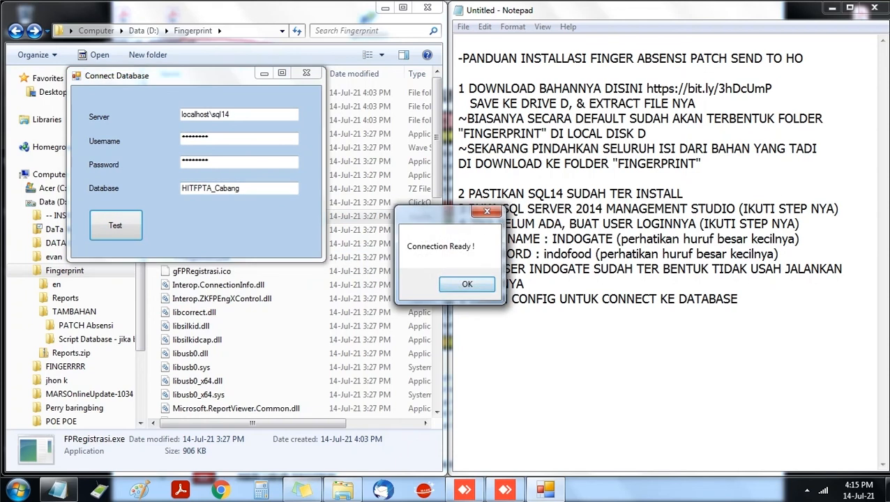
left_click(468, 284)
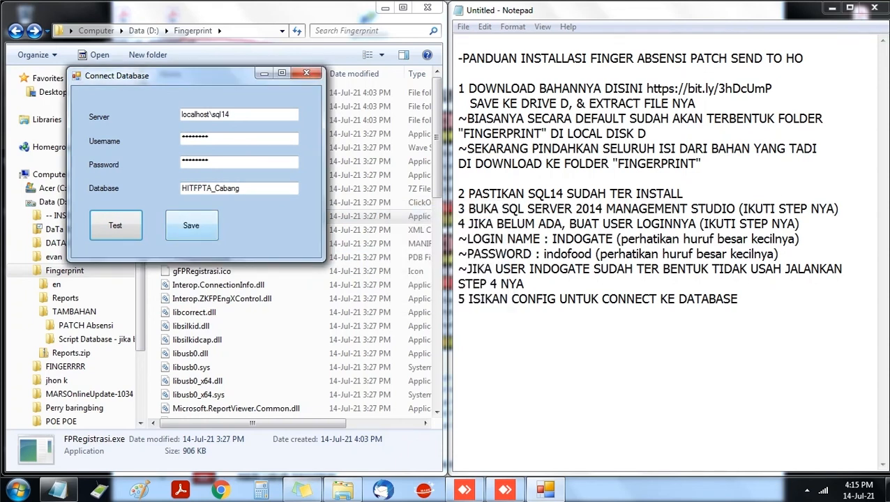
left_click(191, 225)
left_click(477, 284)
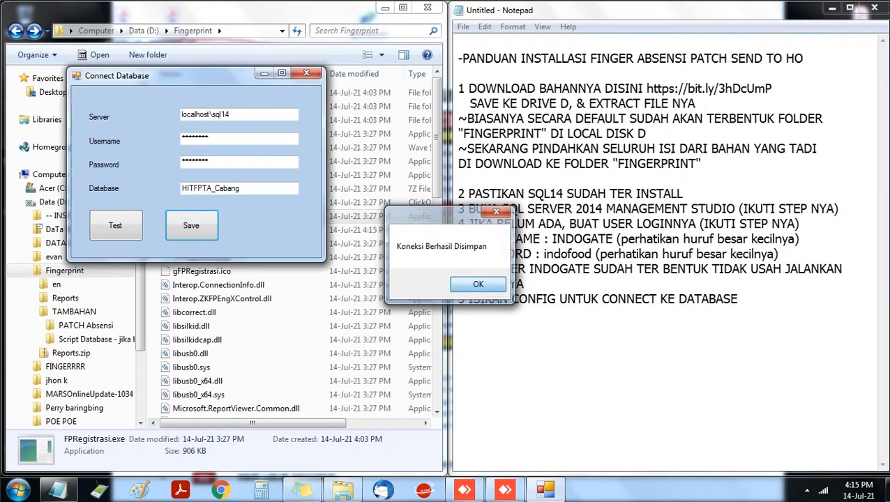
- Log back in as admin with the account password
type("admin")
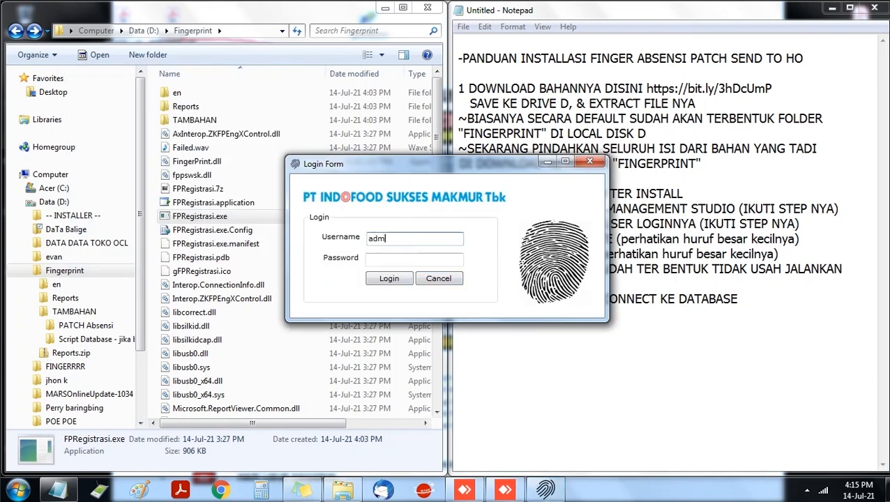
key("Tab")
key("Return")
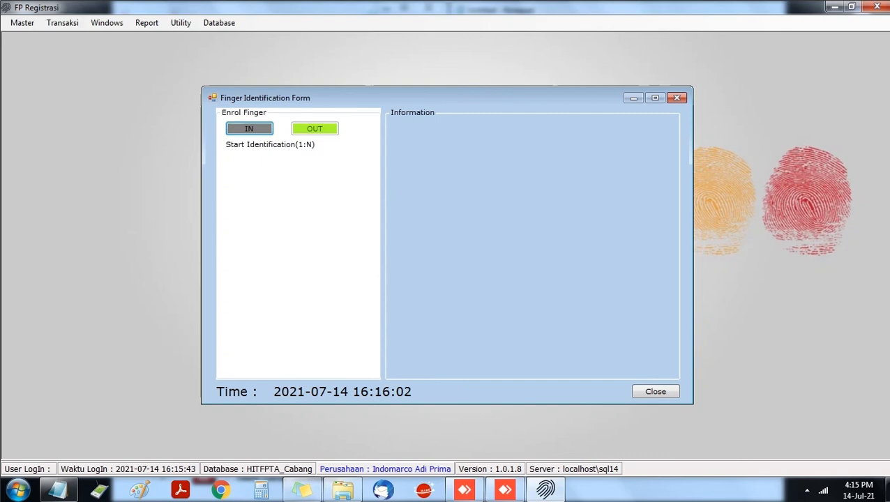
- Open Master > Employee to show Form Master Employee in ADD mode
left_click(146, 23)
mouse_move(181, 23)
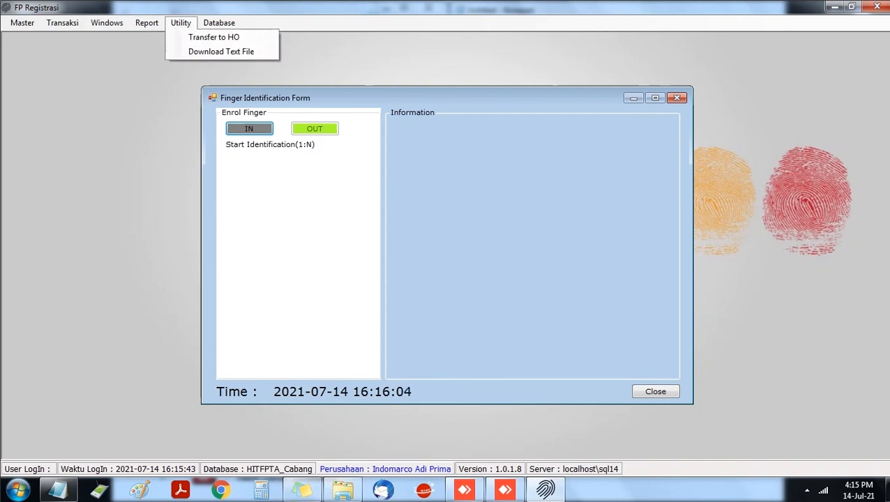
mouse_move(146, 23)
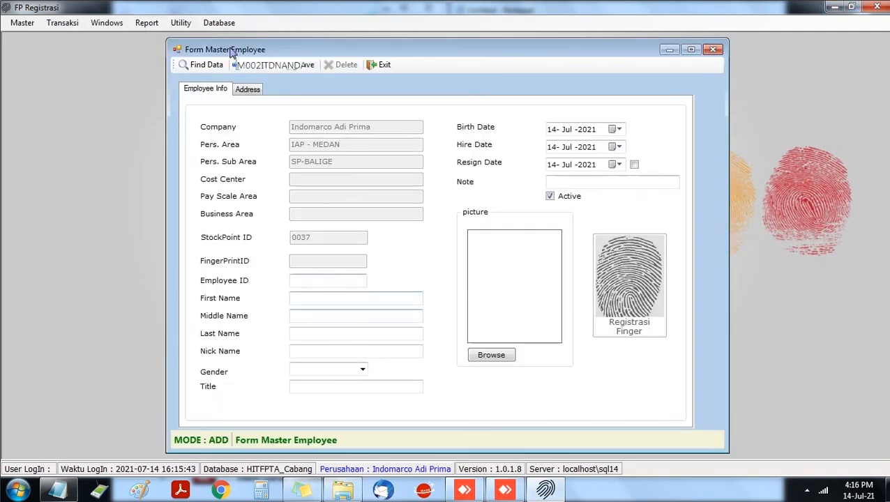
- Enter the new employee's ID, first, middle and last name, and nickname in uppercase
left_click(327, 280)
type("500")
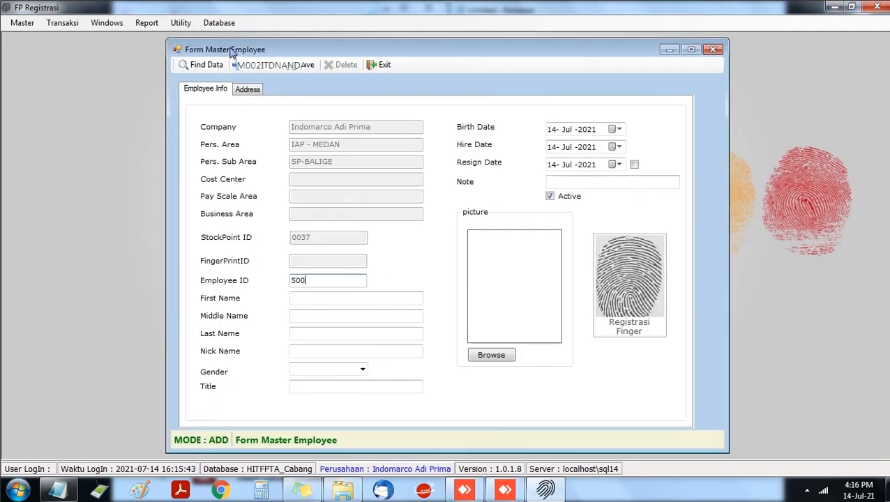
type("35911")
key("Tab")
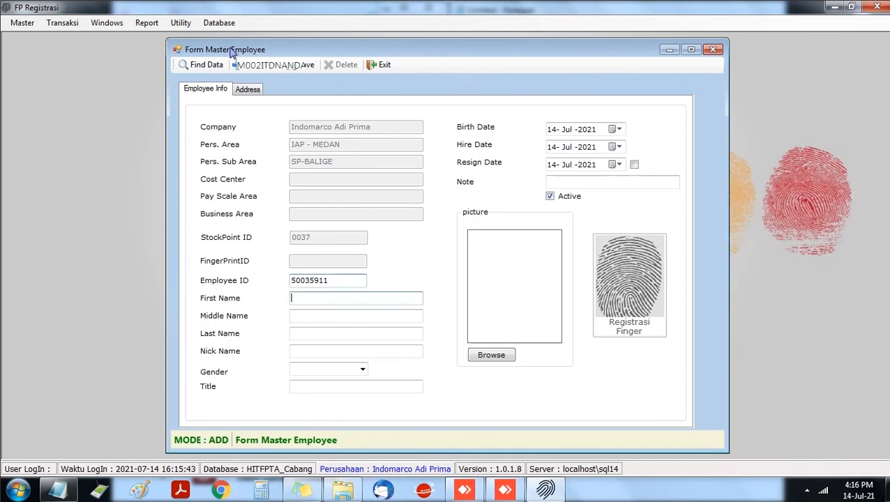
type("Perry")
key("BackSpace")
key("BackSpace")
key("BackSpace")
key("BackSpace")
key("BackSpace")
key("Tab")
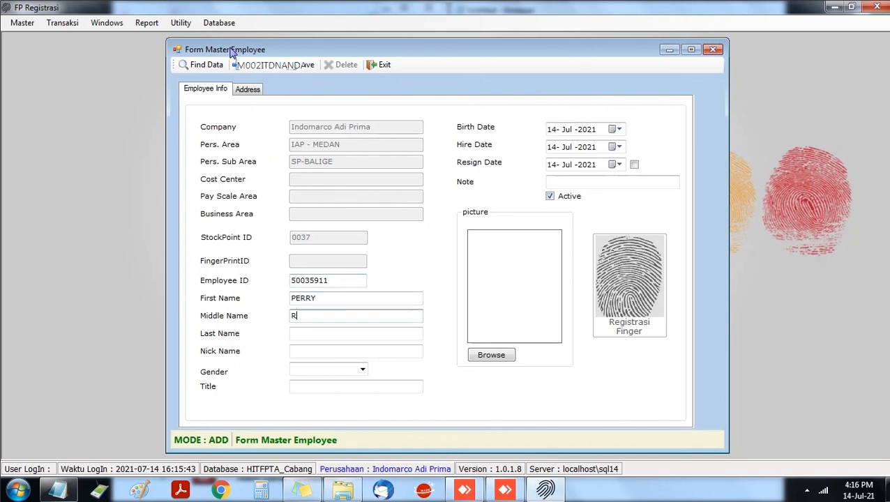
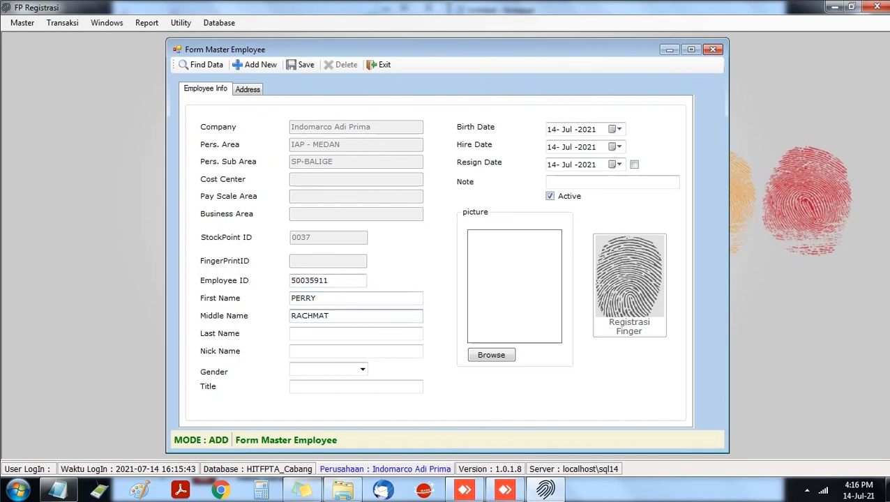
key("Tab")
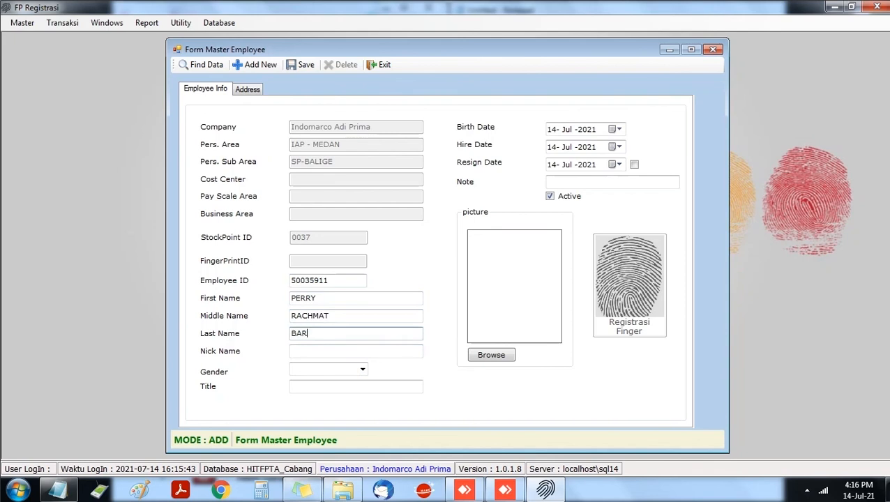
key("Tab")
type("PER")
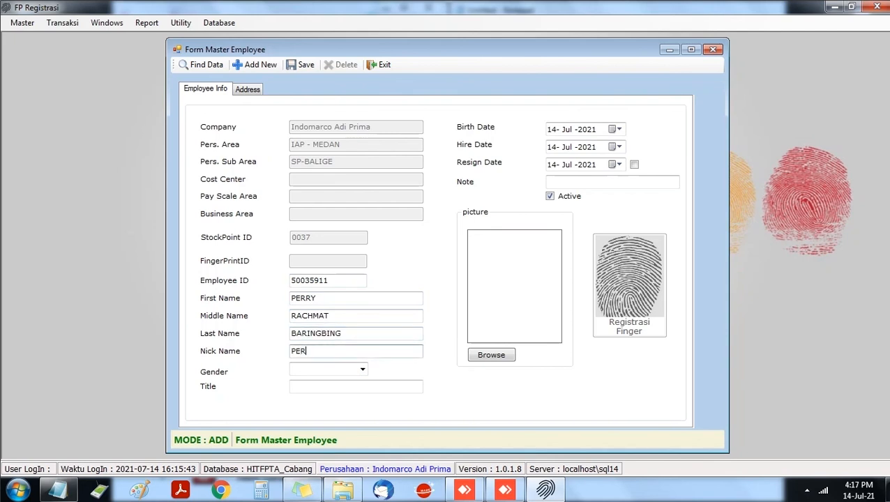
type("RY")
- Set gender Male and title SPO, save the record, and open Registrasi Finger
key("Tab")
key("alt+Down")
key("Down")
key("Return")
key("Tab")
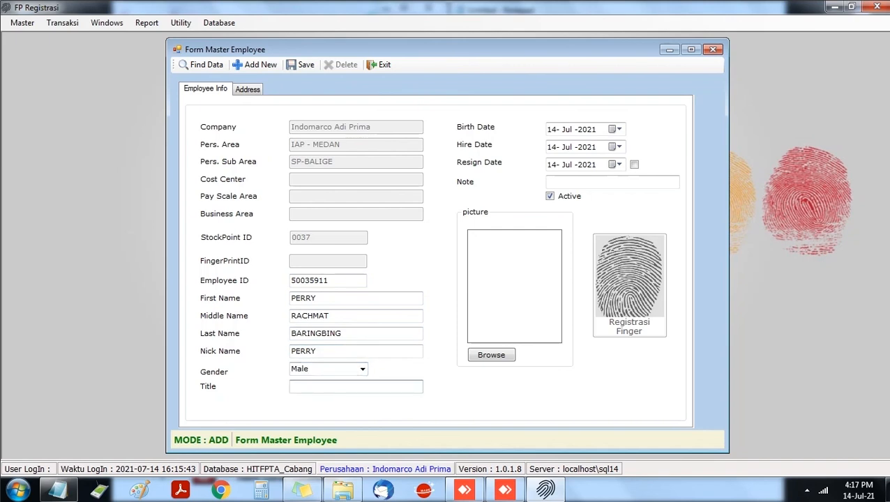
type("SPO")
left_click(301, 65)
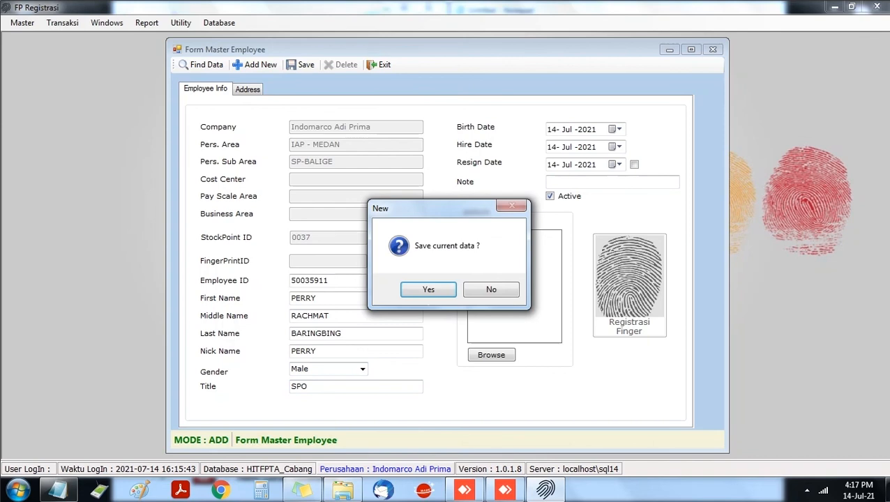
key("Return")
key("Return")
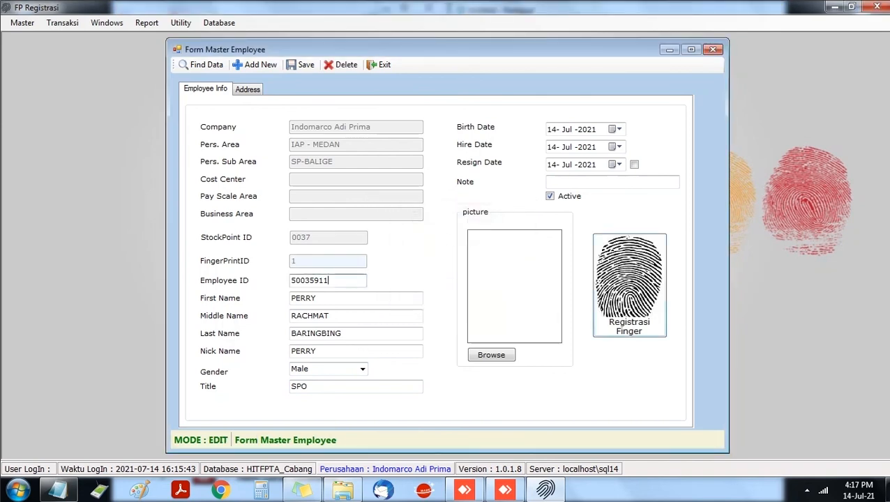
left_click(629, 286)
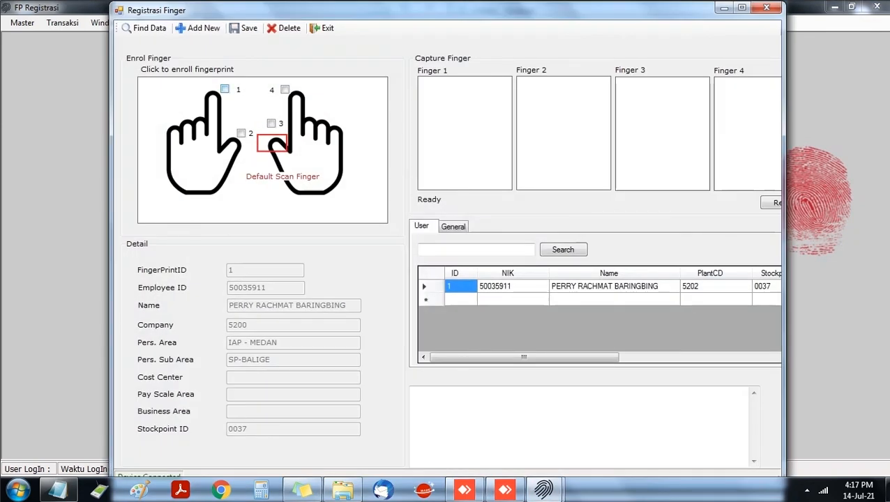
- Enrol finger 1 from the hand picture and acknowledge the 'Finger 1 registered' message
left_click(224, 90)
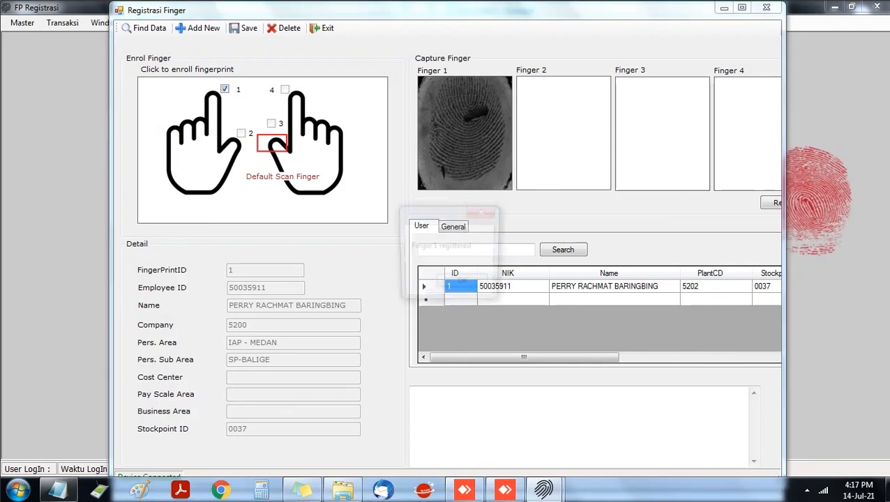
key("Return")
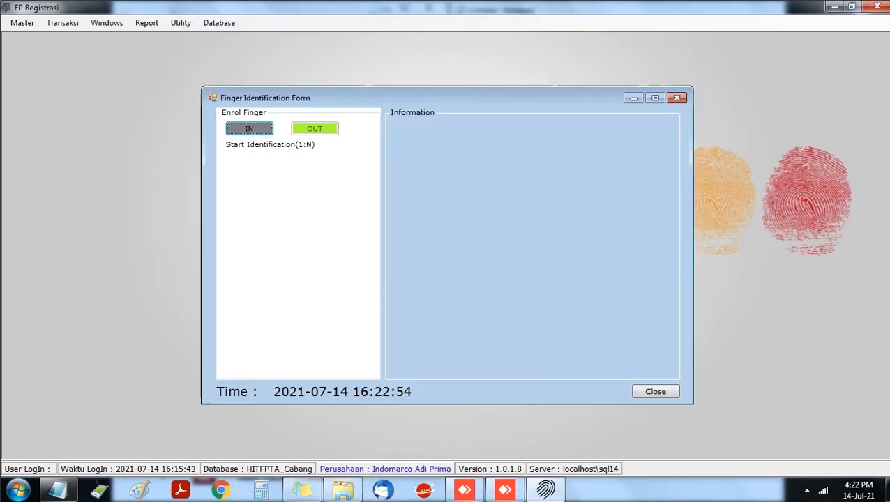
- Open Utility > Transfer to HO and transfer the employee data
left_click(180, 22)
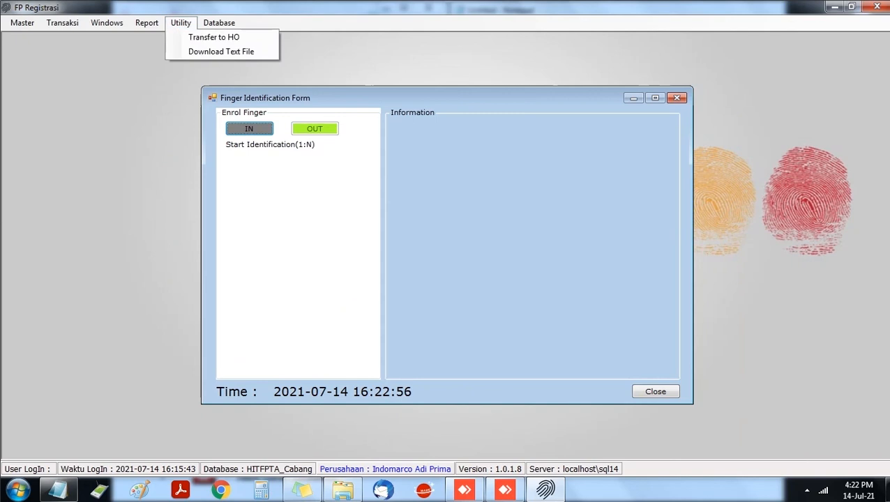
left_click(202, 34)
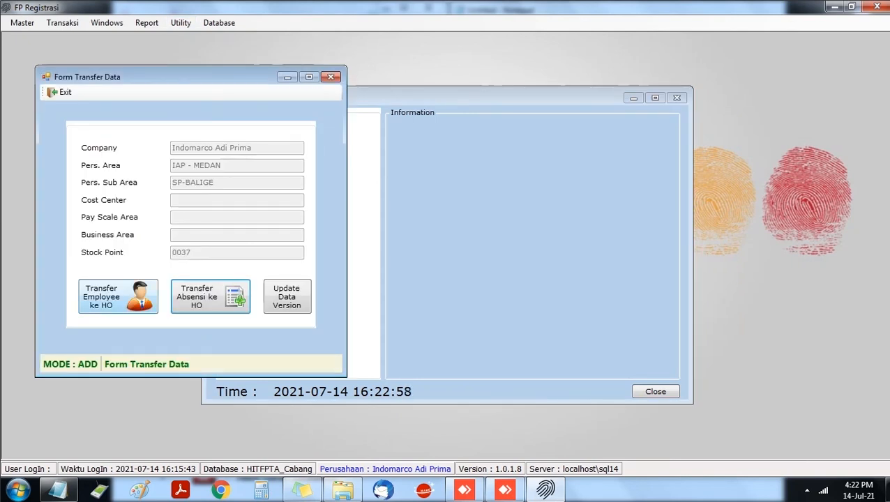
left_click(118, 297)
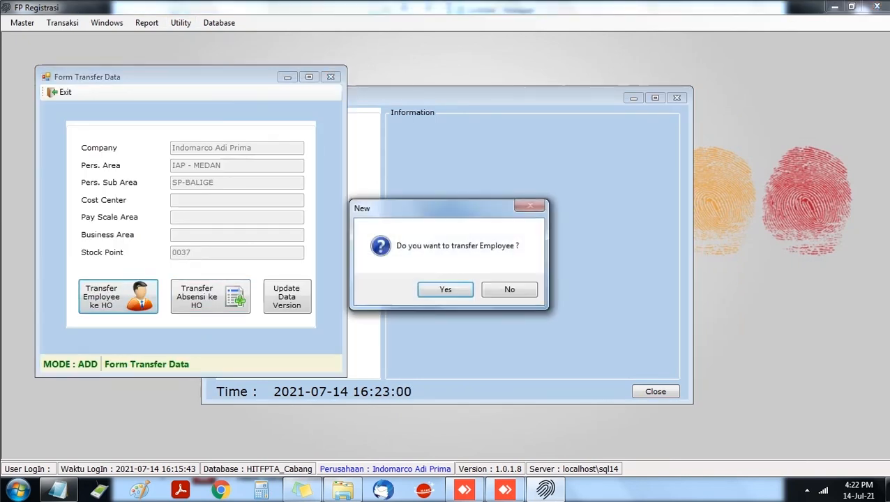
key("Return")
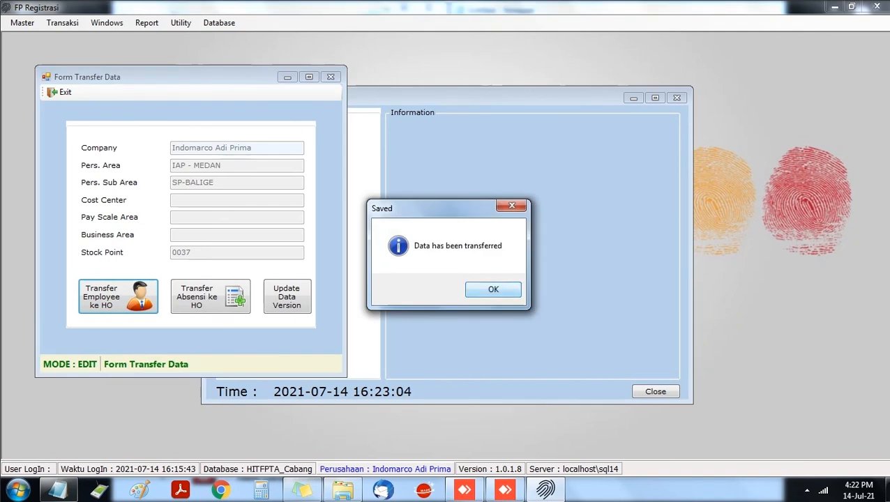
key("Return")
- Transfer the attendance data to HO, update the data version, and return to Notepad
left_click(210, 296)
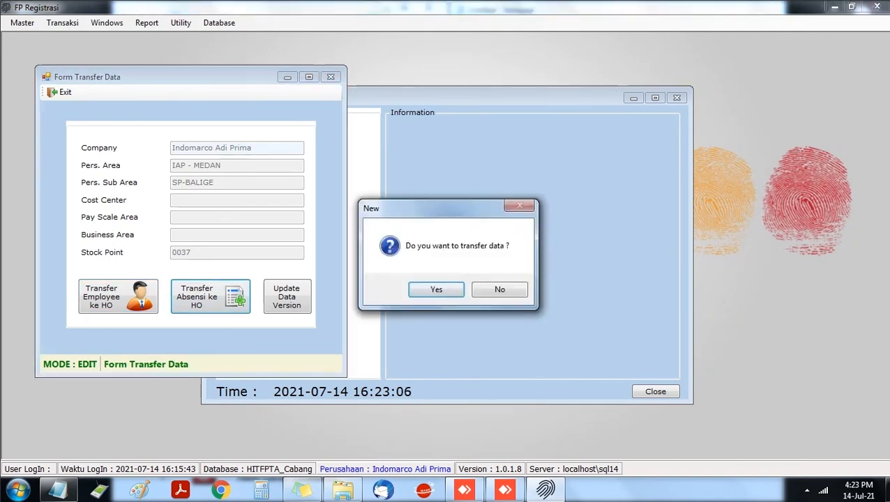
key("Return")
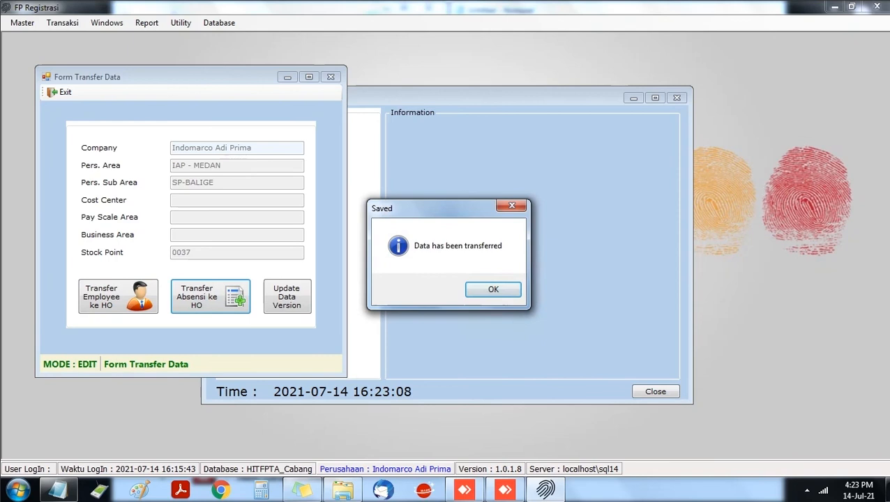
key("Return")
key("Tab")
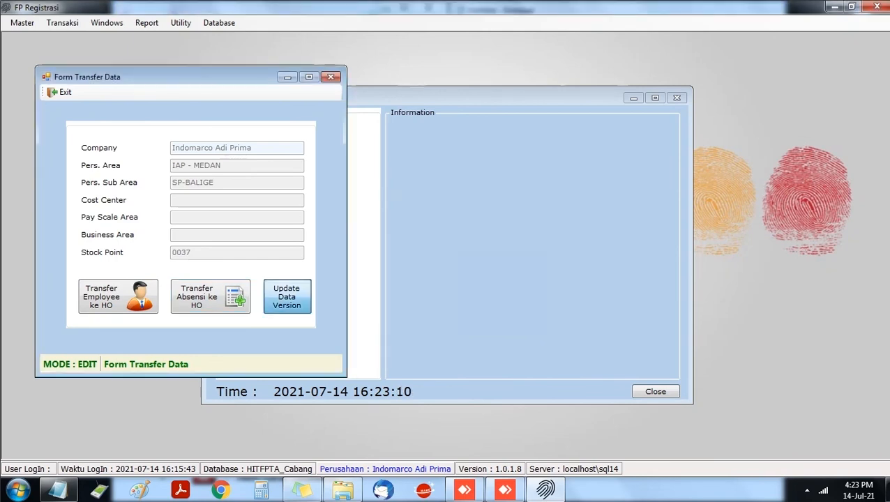
key("Return")
key("Return")
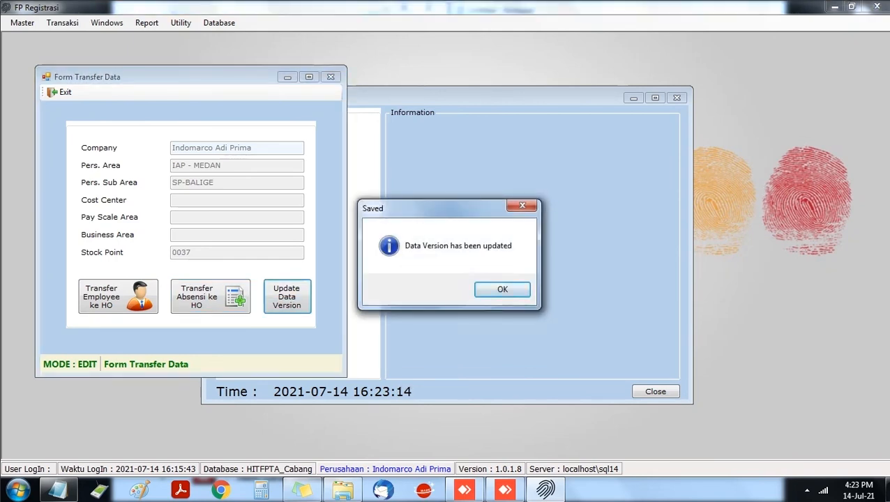
key("Return")
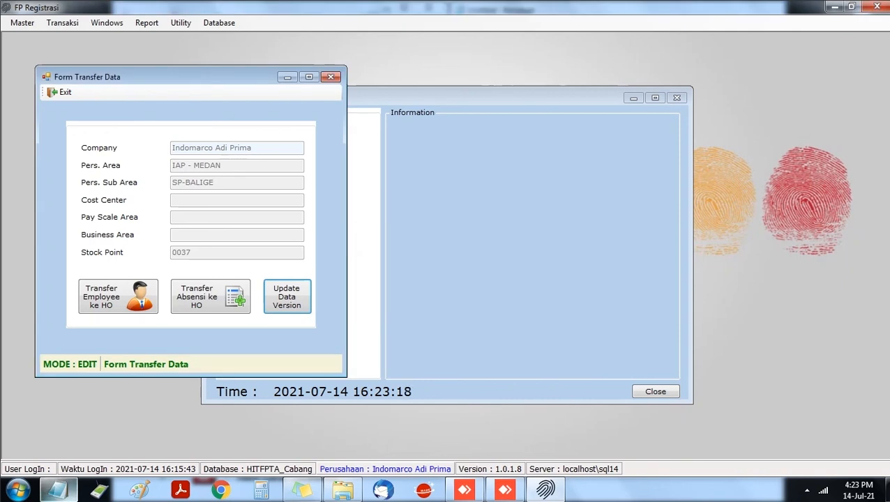
left_click(58, 490)
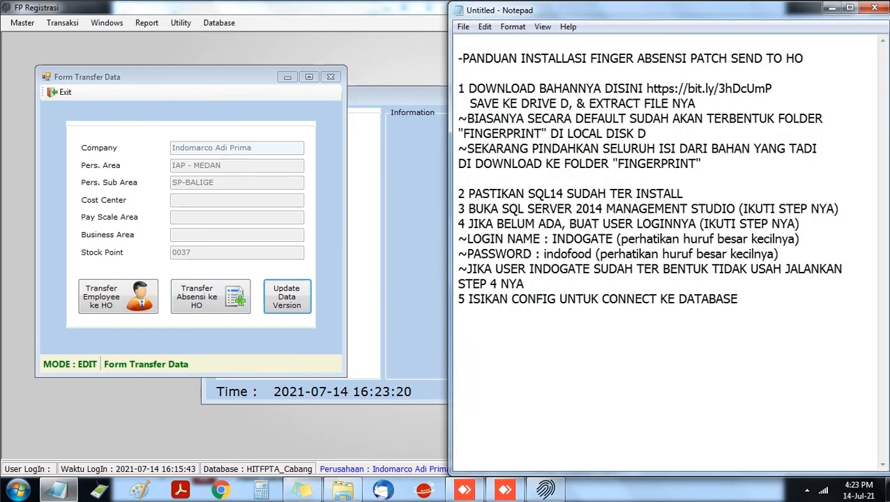
- Add a final '-- DONE --' line below step 5 of the guide
key("Return")
type("-- DONE --")
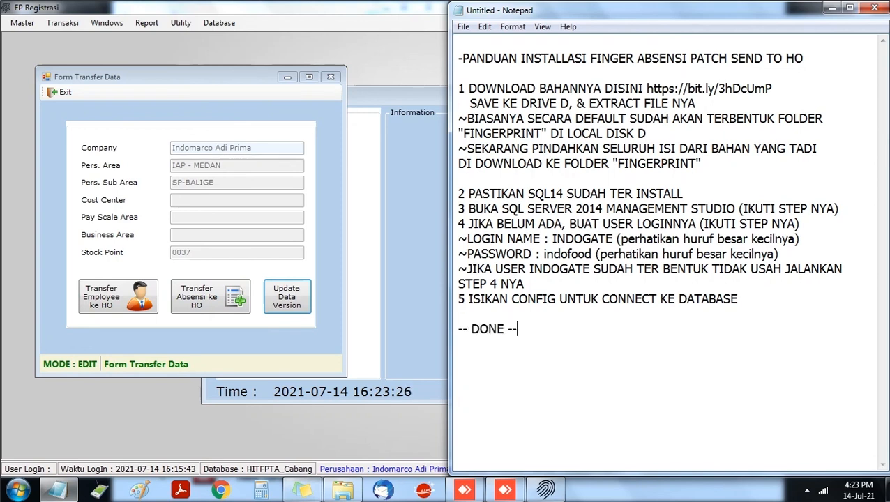